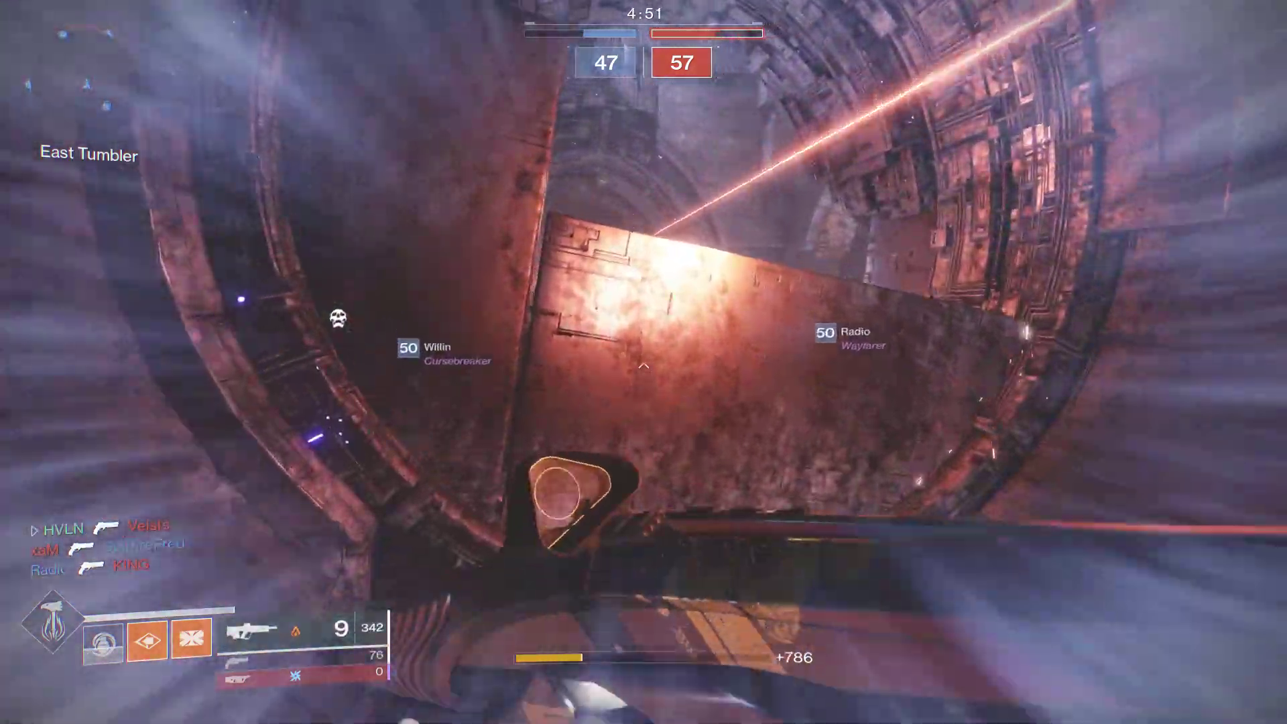
# - Advance through the East Tumbler tunnels toward the Center corridor
pyautogui.press('w')
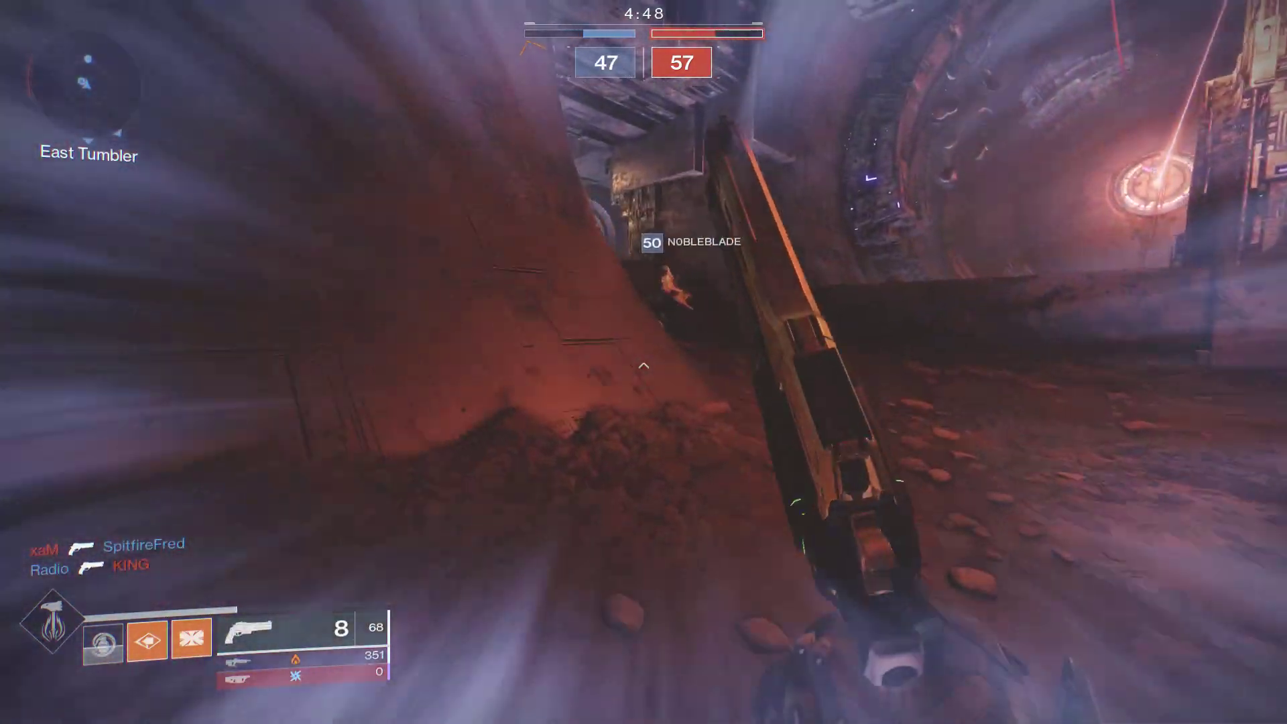
pyautogui.press('w')
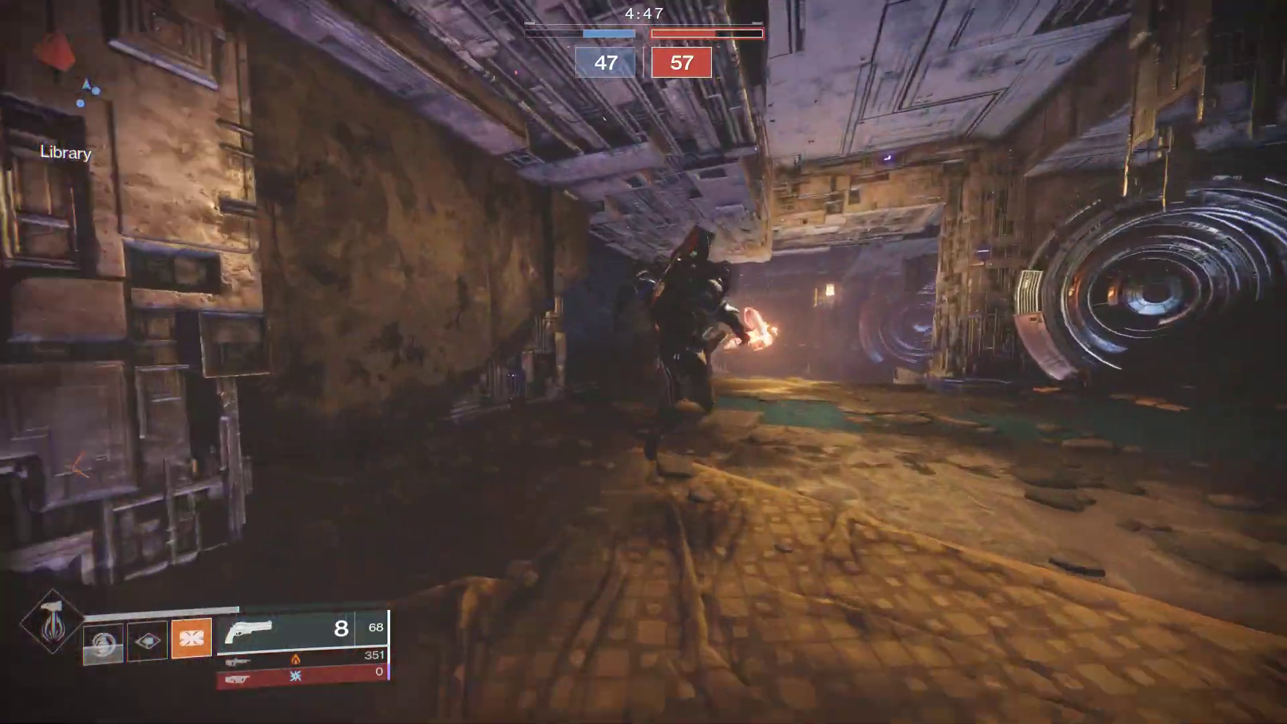
pyautogui.press('w')
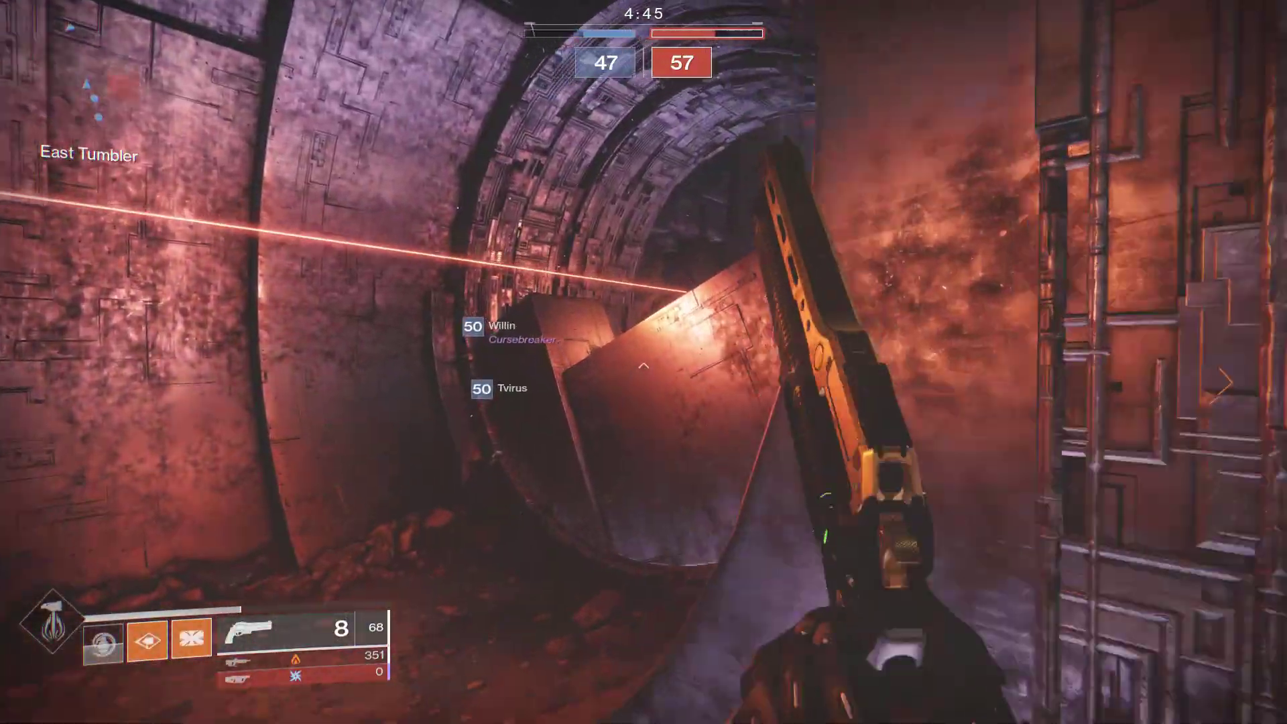
pyautogui.press('w')
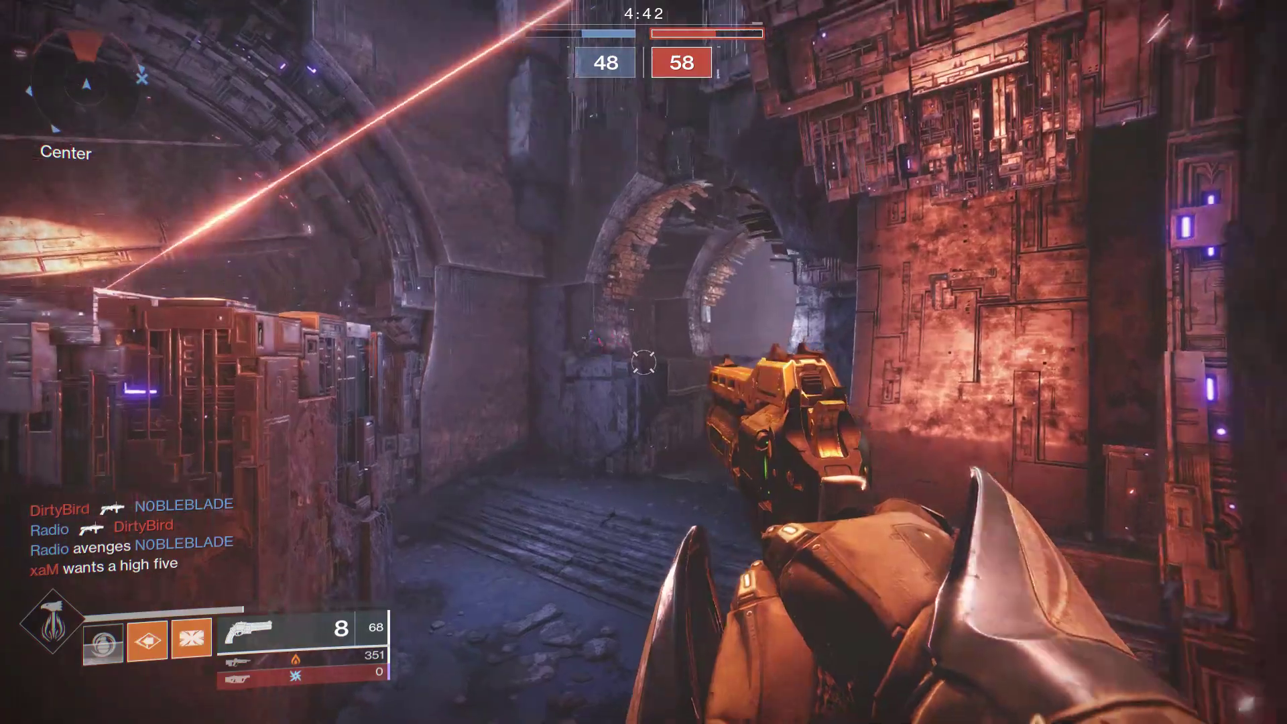
# - Fire the revolver at the enemy player, reload, and keep shooting
pyautogui.click(643, 362)
pyautogui.click(644, 361)
pyautogui.click(644, 362)
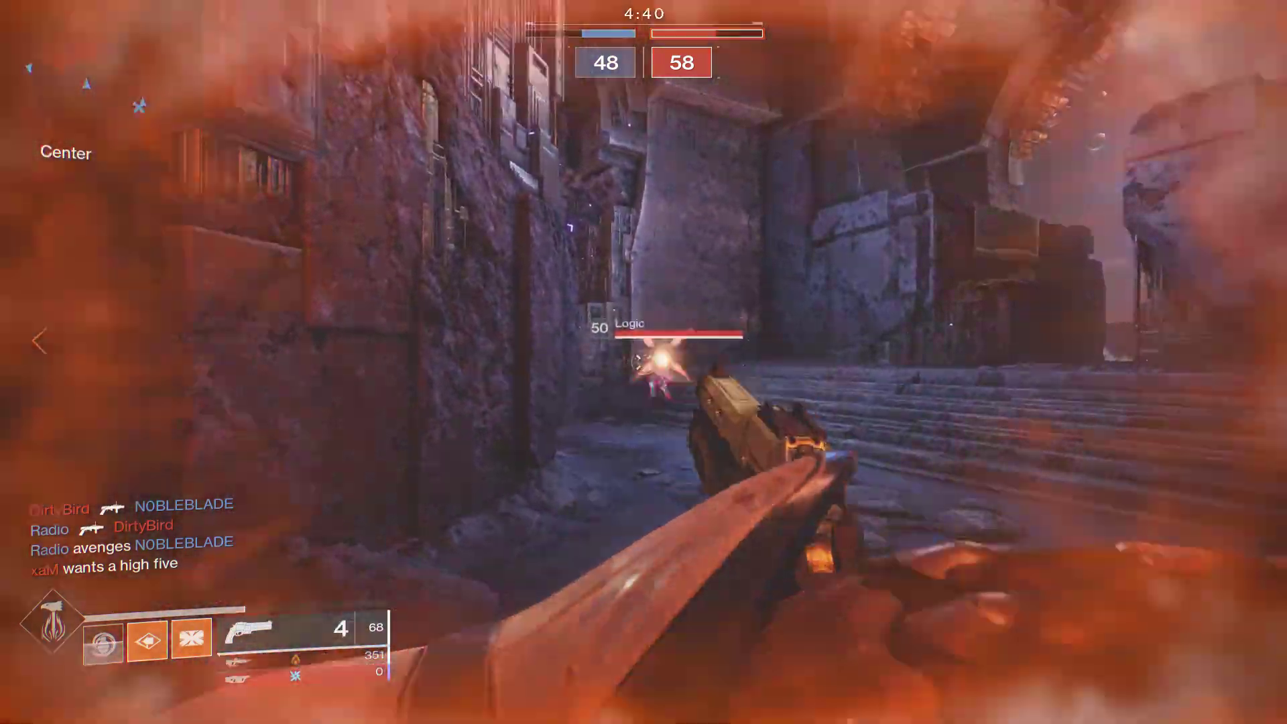
pyautogui.click(643, 362)
pyautogui.click(644, 362)
pyautogui.press('r')
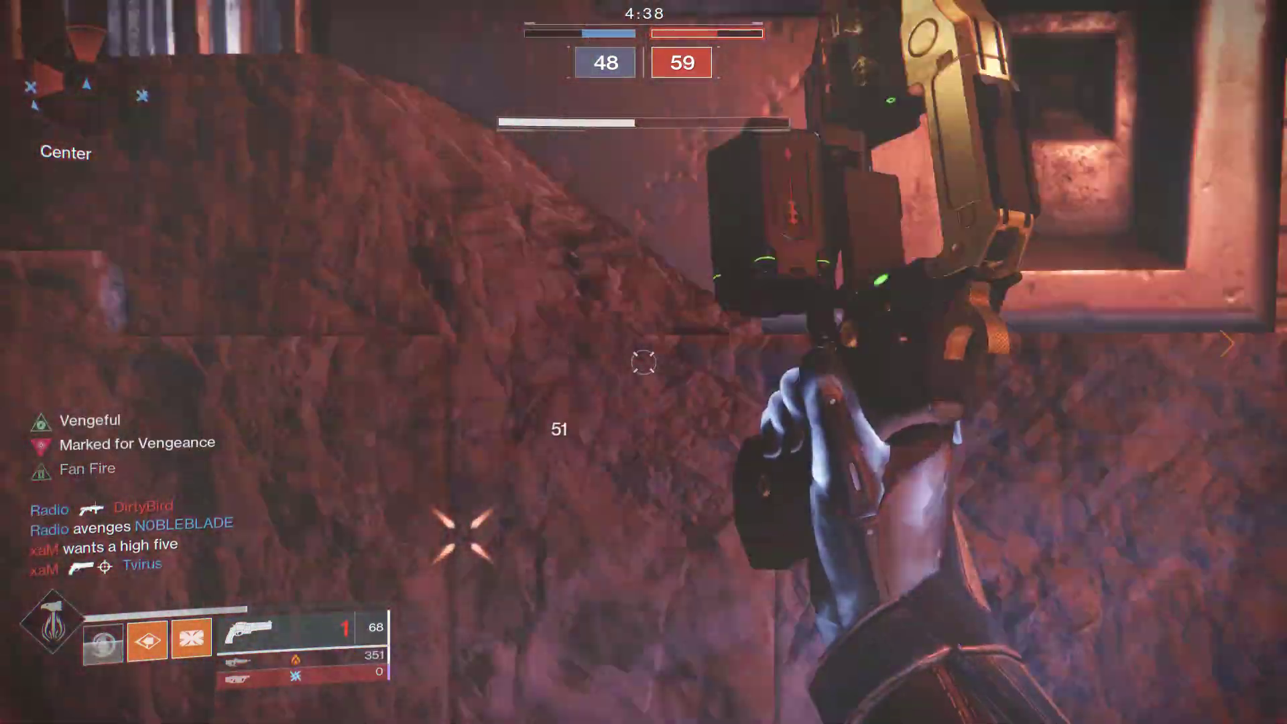
pyautogui.click(644, 362)
# - Finish off the enemy player, then search DIM's inventory for is:tagged
pyautogui.click(643, 362)
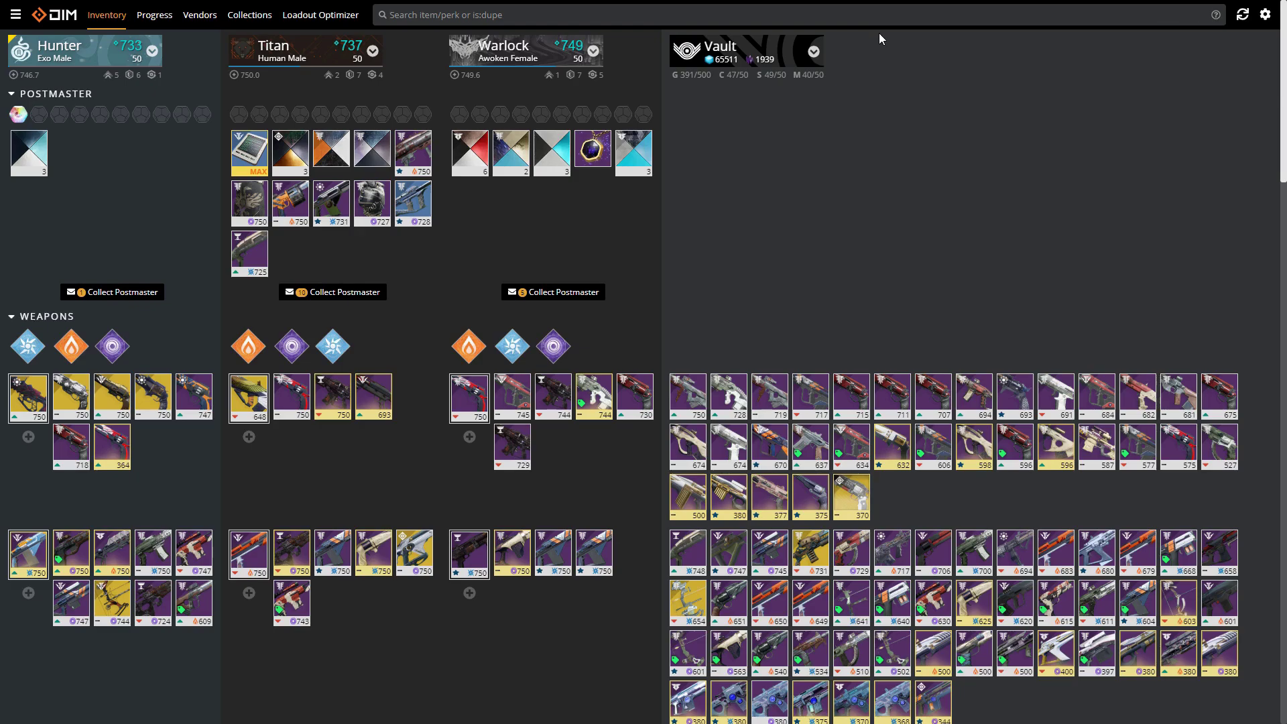
pyautogui.press('/')
pyautogui.write('is:tagged')
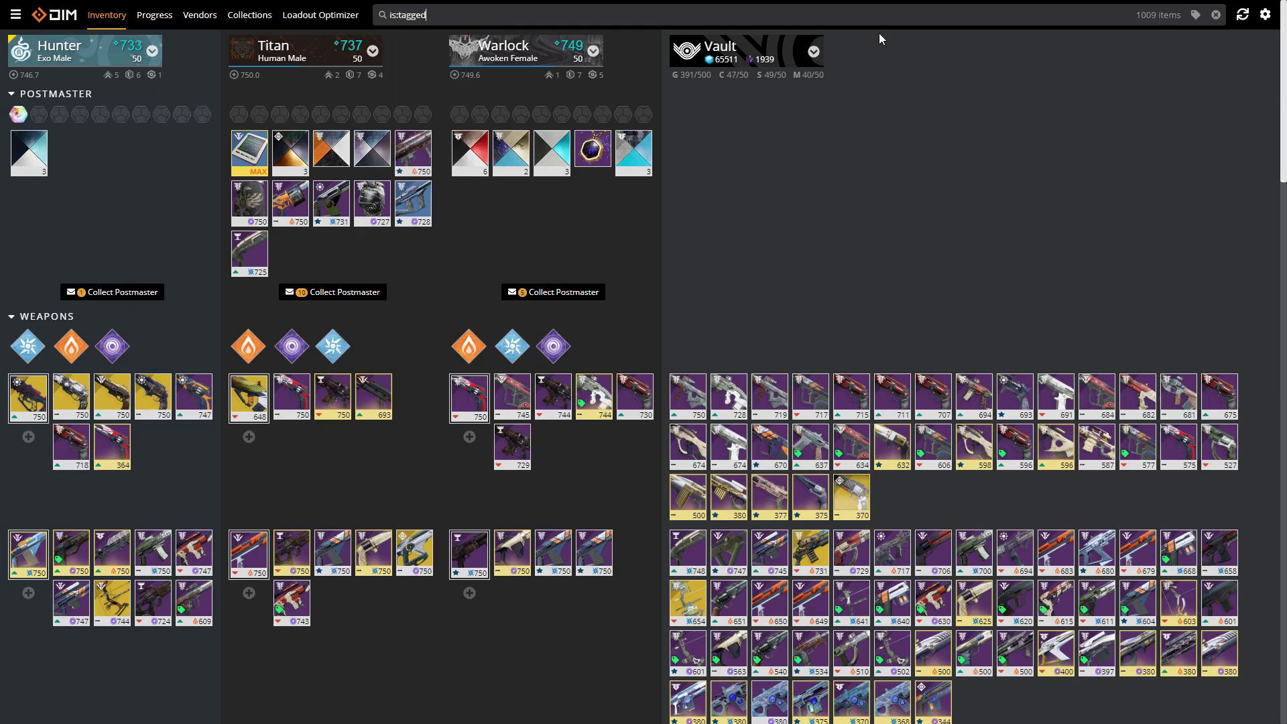
# - Review the 58 tagged matches, then select the query in the search box
pyautogui.scroll(-3, 744, 449)
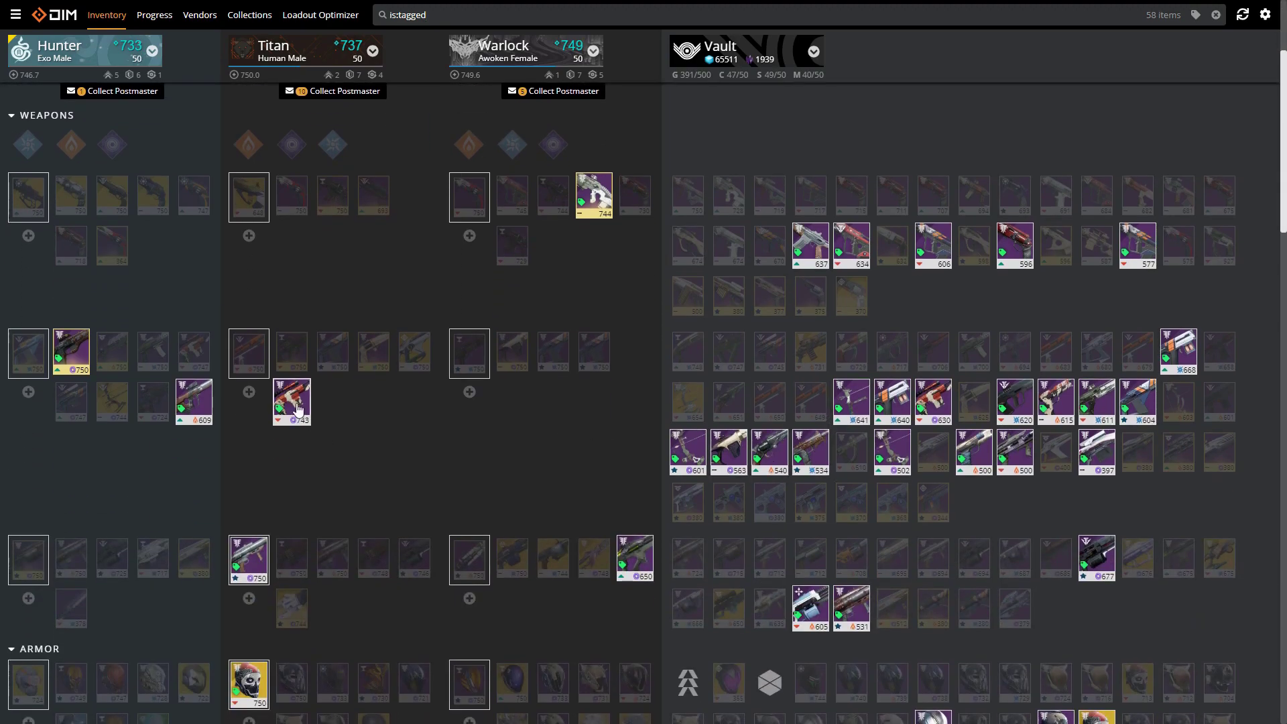
pyautogui.scroll(-1, 715, 524)
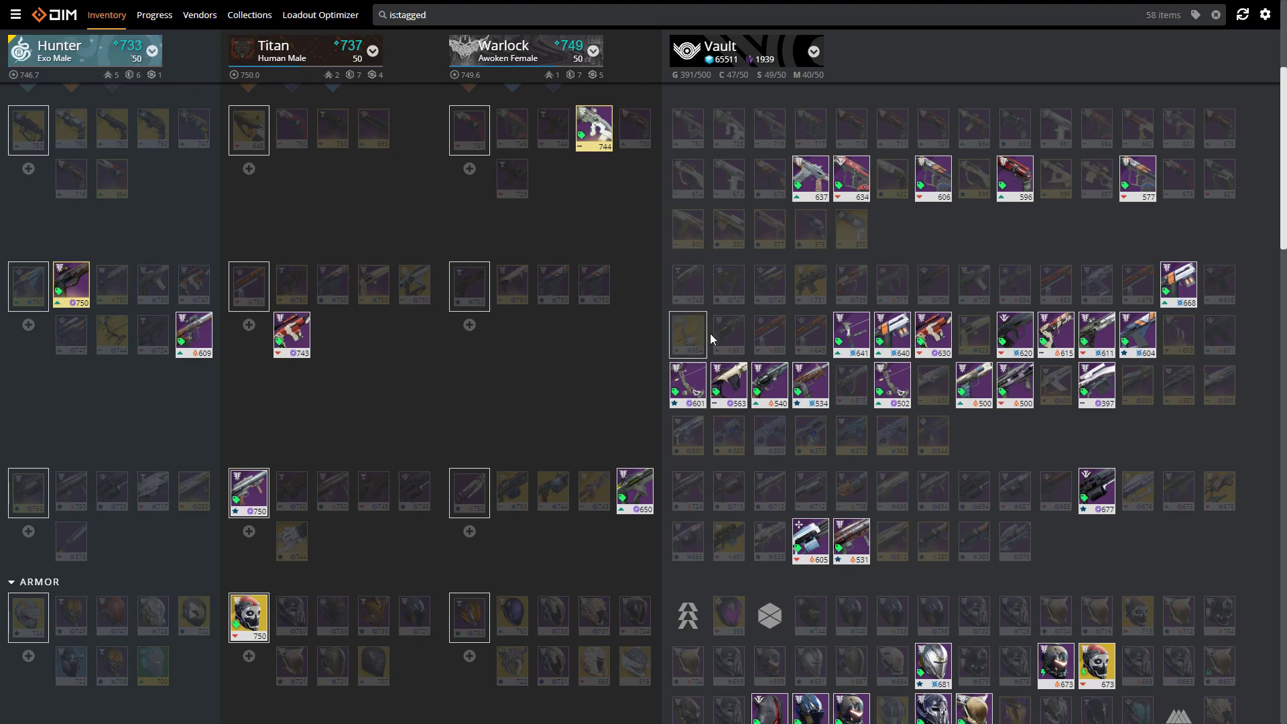
pyautogui.scroll(-1, 937, 400)
pyautogui.scroll(-2, 937, 400)
pyautogui.scroll(-2, 816, 590)
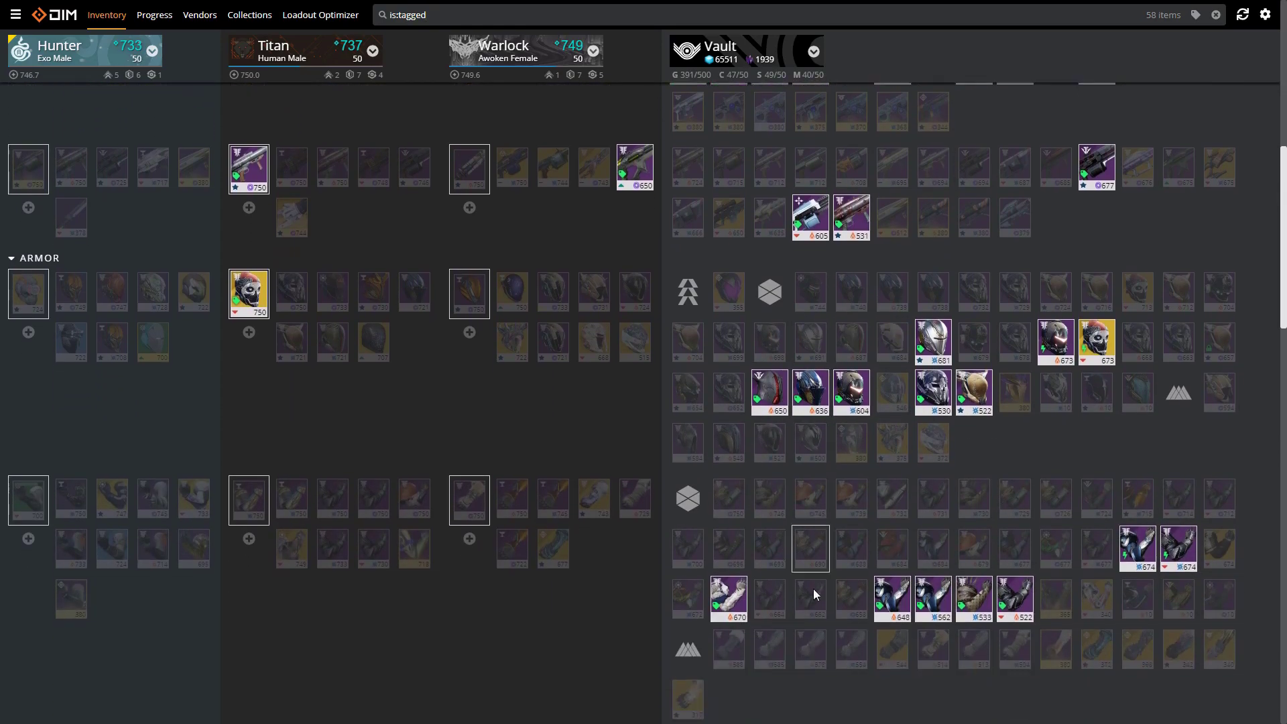
pyautogui.scroll(3, 536, 406)
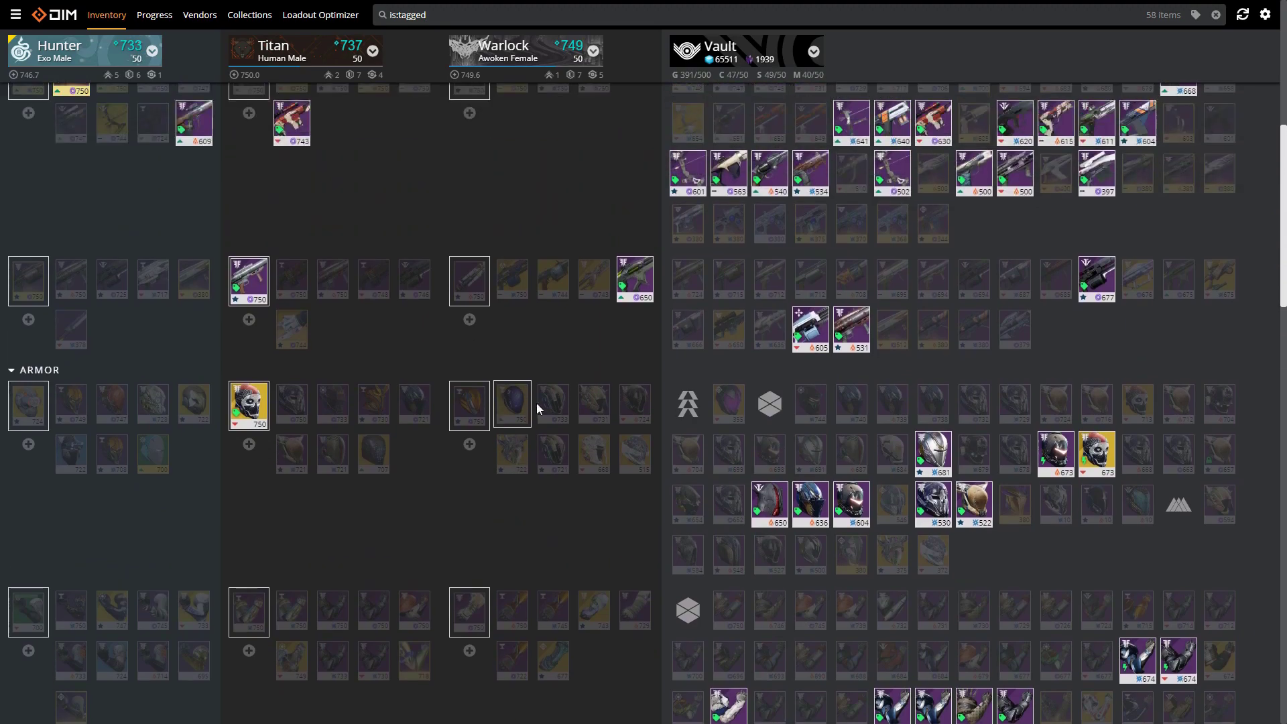
pyautogui.scroll(3, 577, 401)
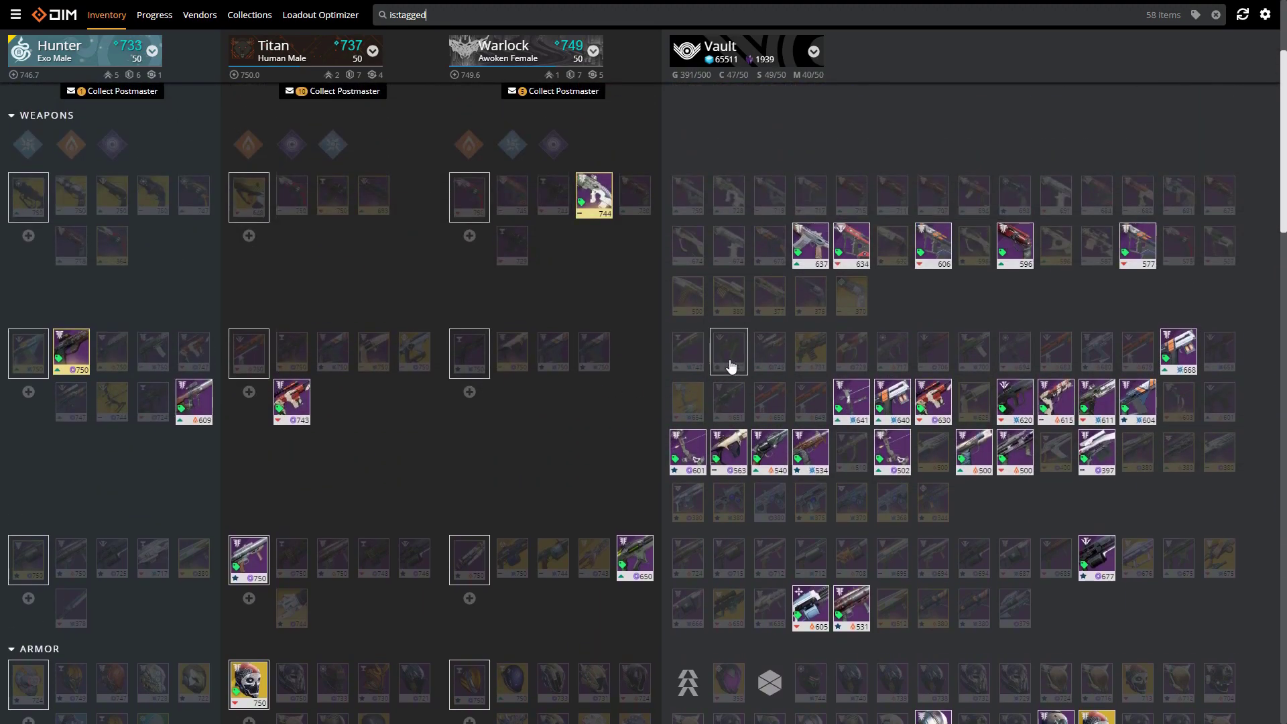
pyautogui.scroll(3, 715, 382)
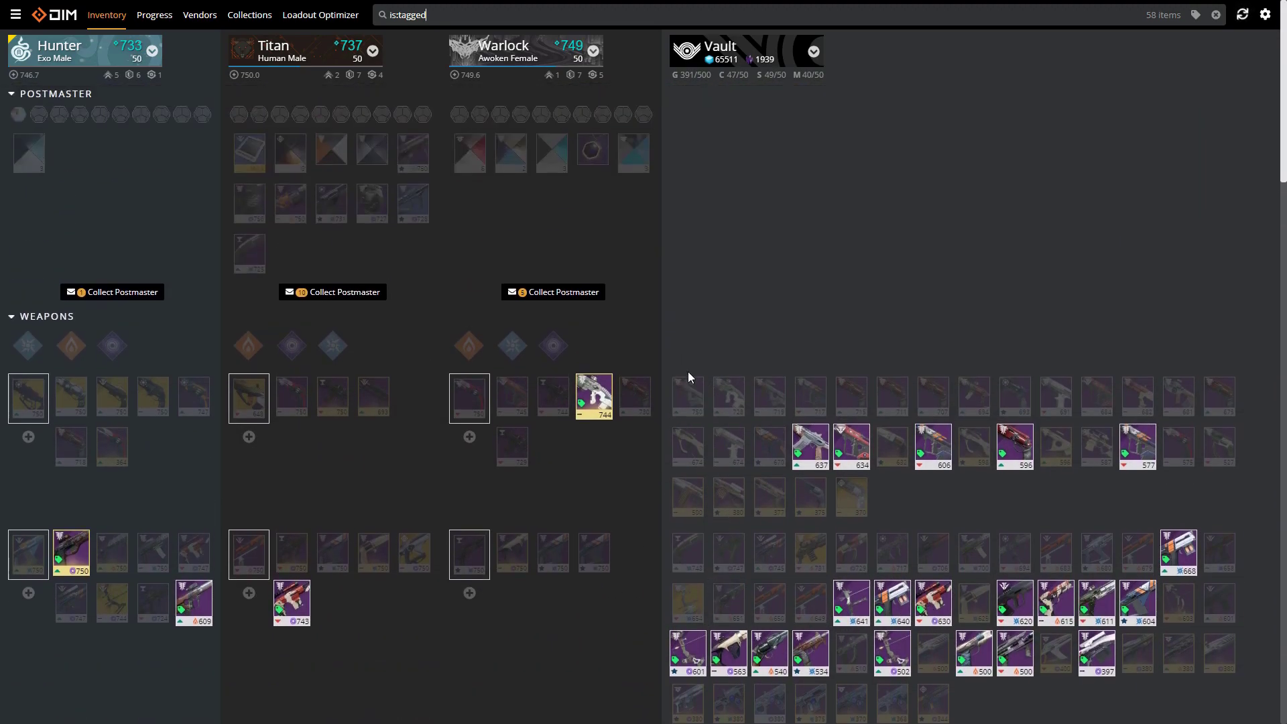
pyautogui.click(534, 20)
# - Replace the search with 'is:reacquirable and not:randomroll' and review the 78 matching items
pyautogui.write('is:re')
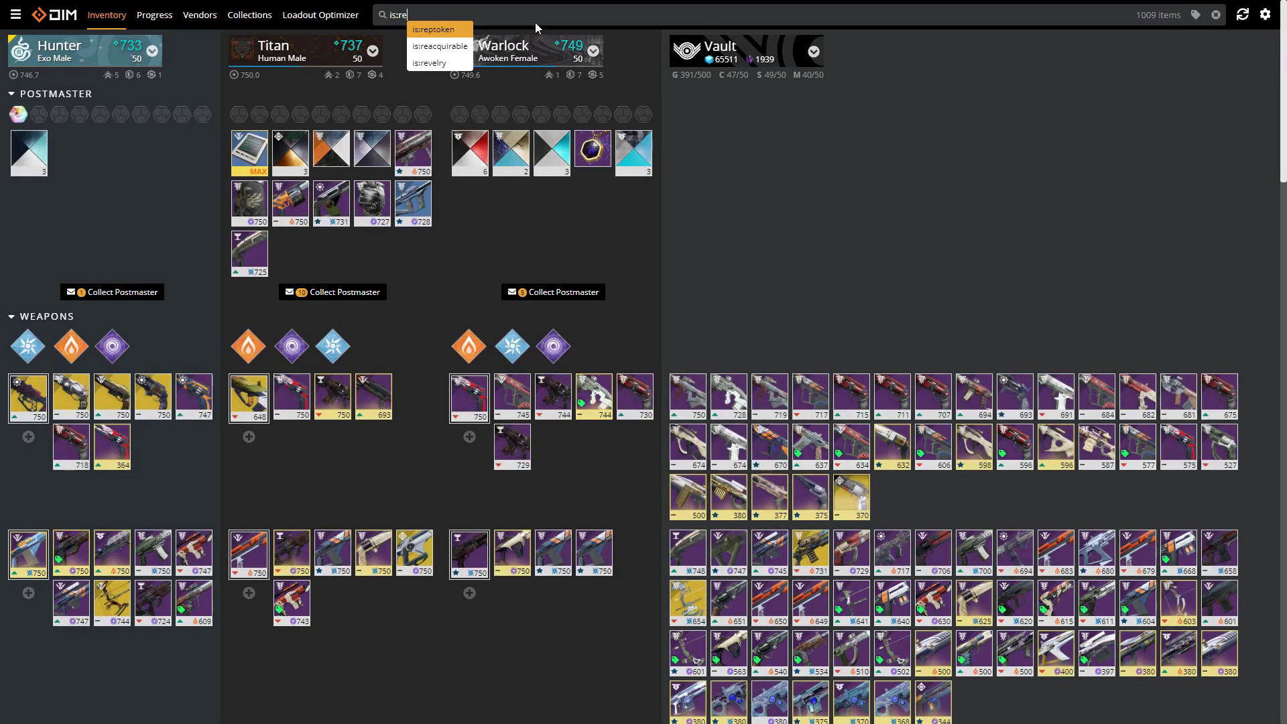
pyautogui.write('acquirable')
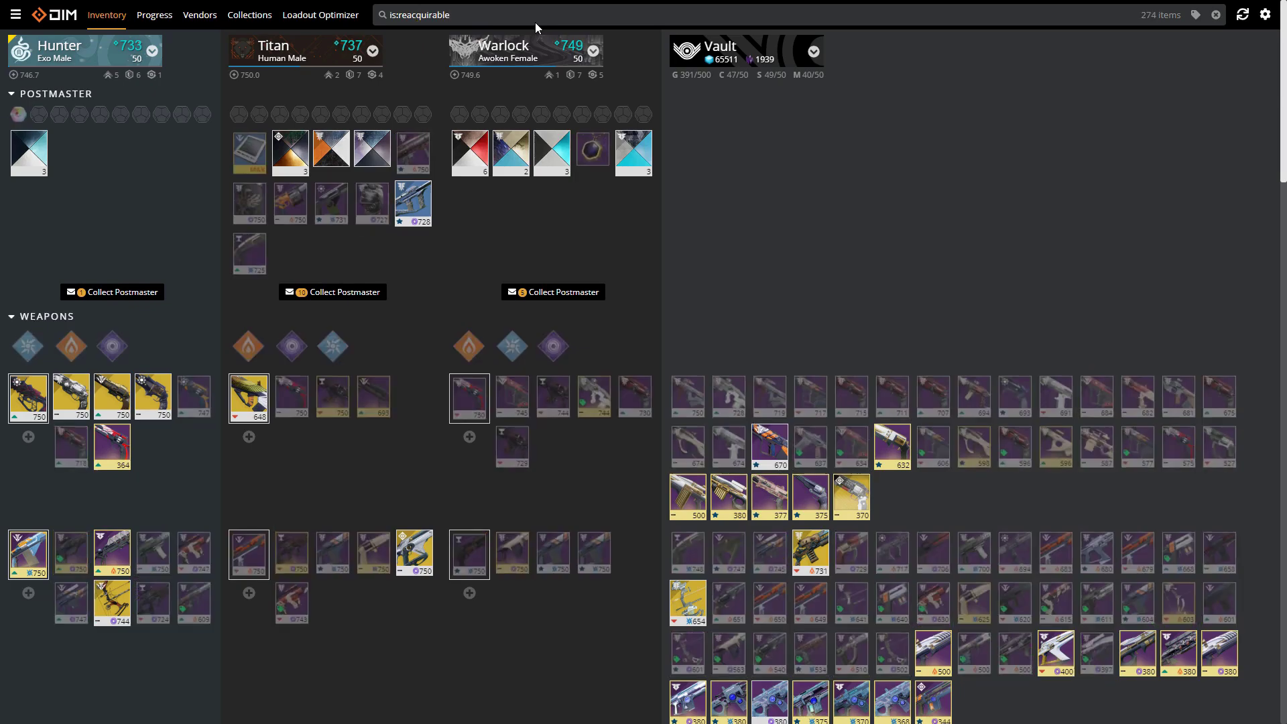
pyautogui.scroll(-1, 659, 200)
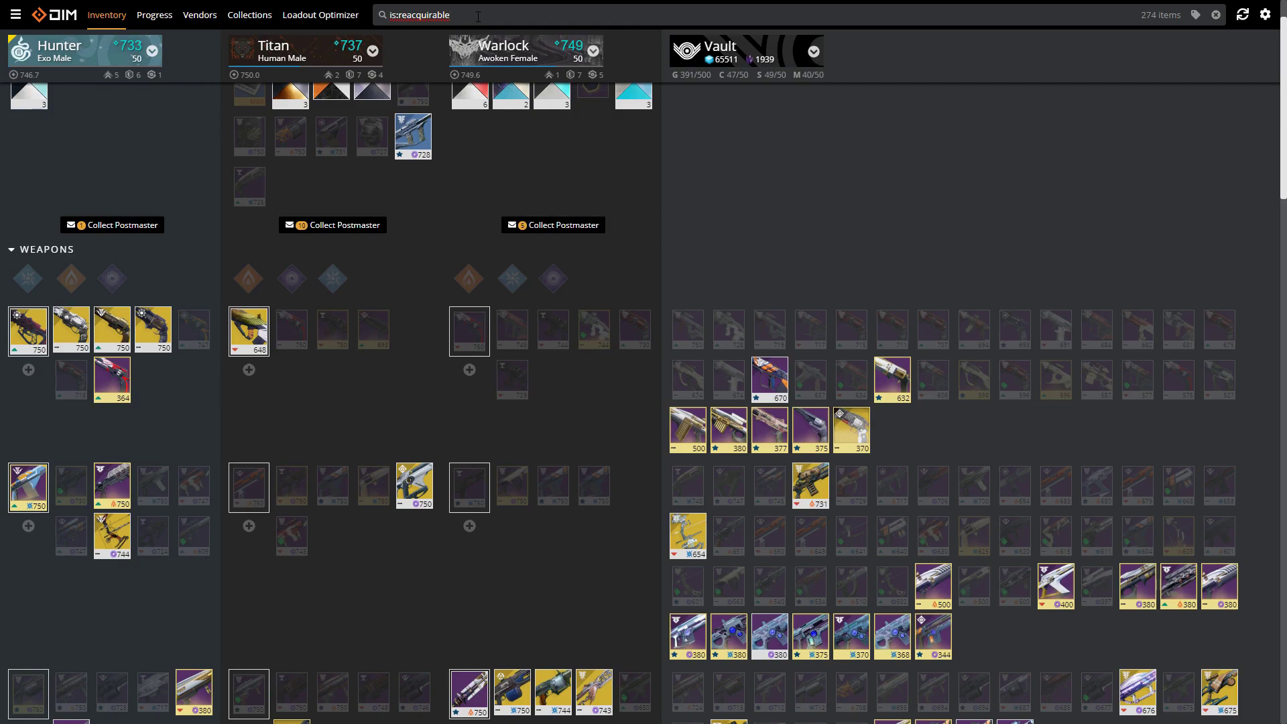
pyautogui.write('and')
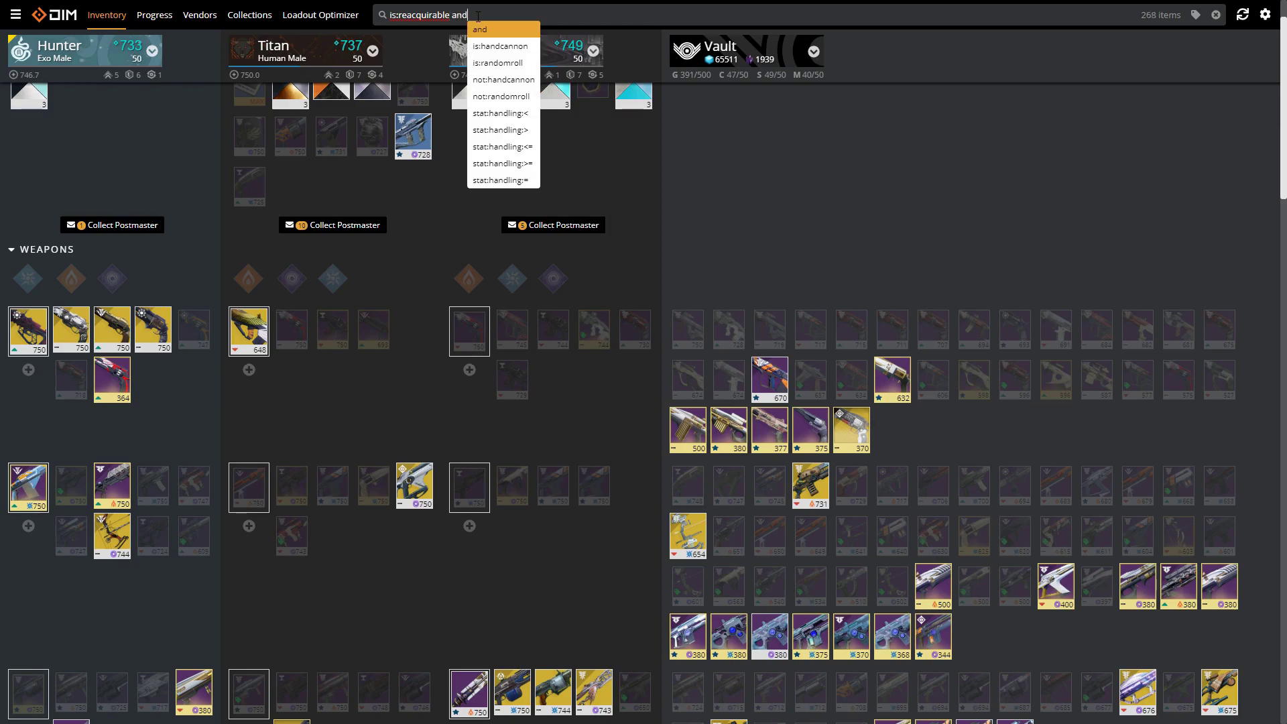
pyautogui.press('BackSpace')
pyautogui.press('BackSpace')
pyautogui.press('BackSpace')
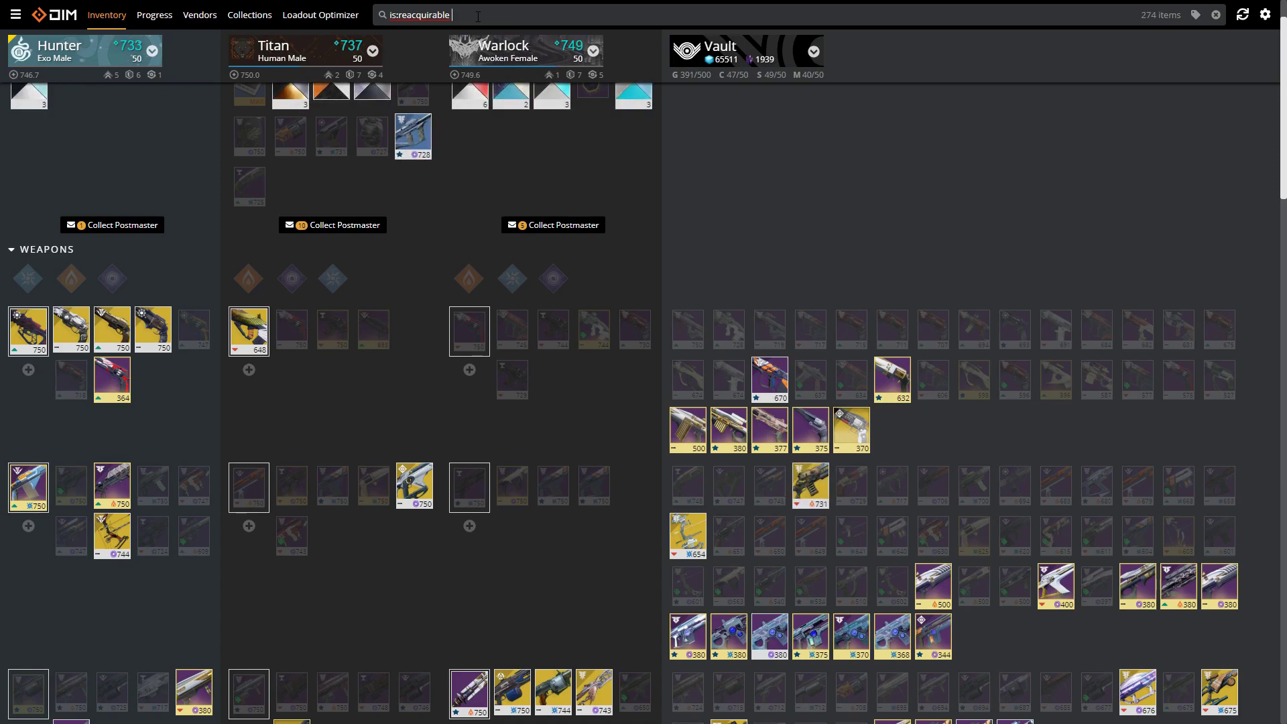
pyautogui.write('and n')
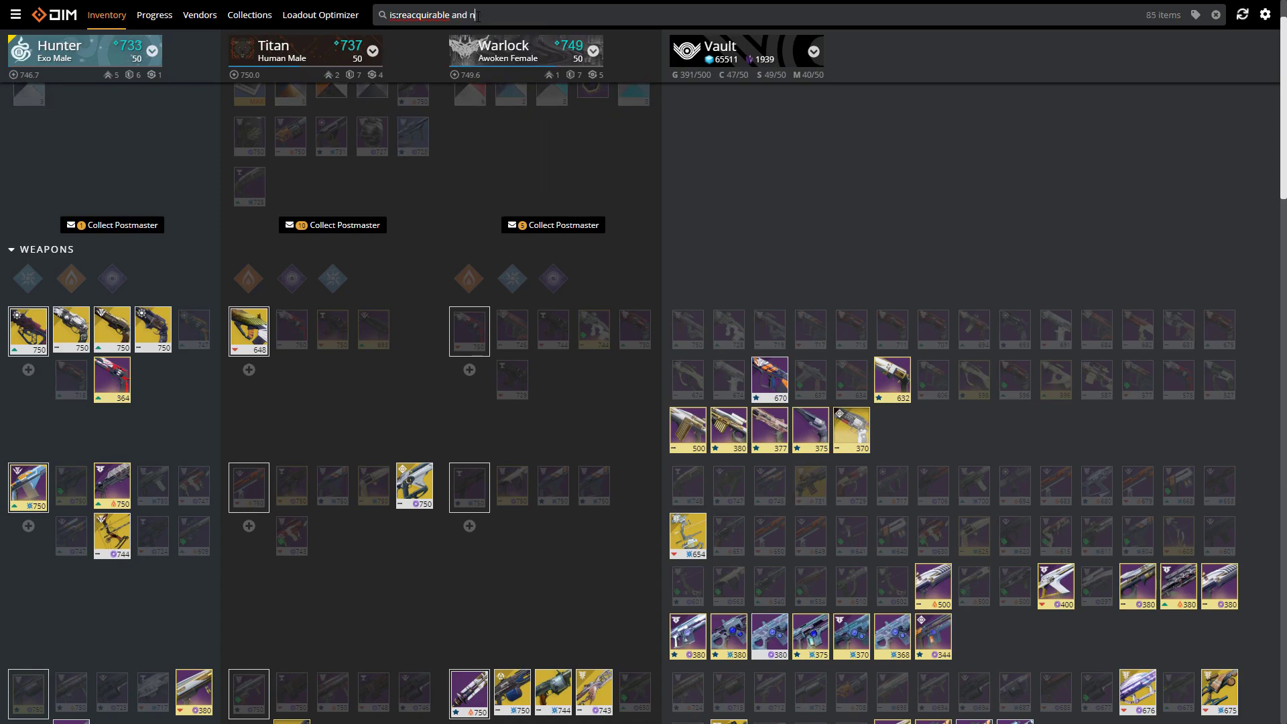
pyautogui.write('ot:')
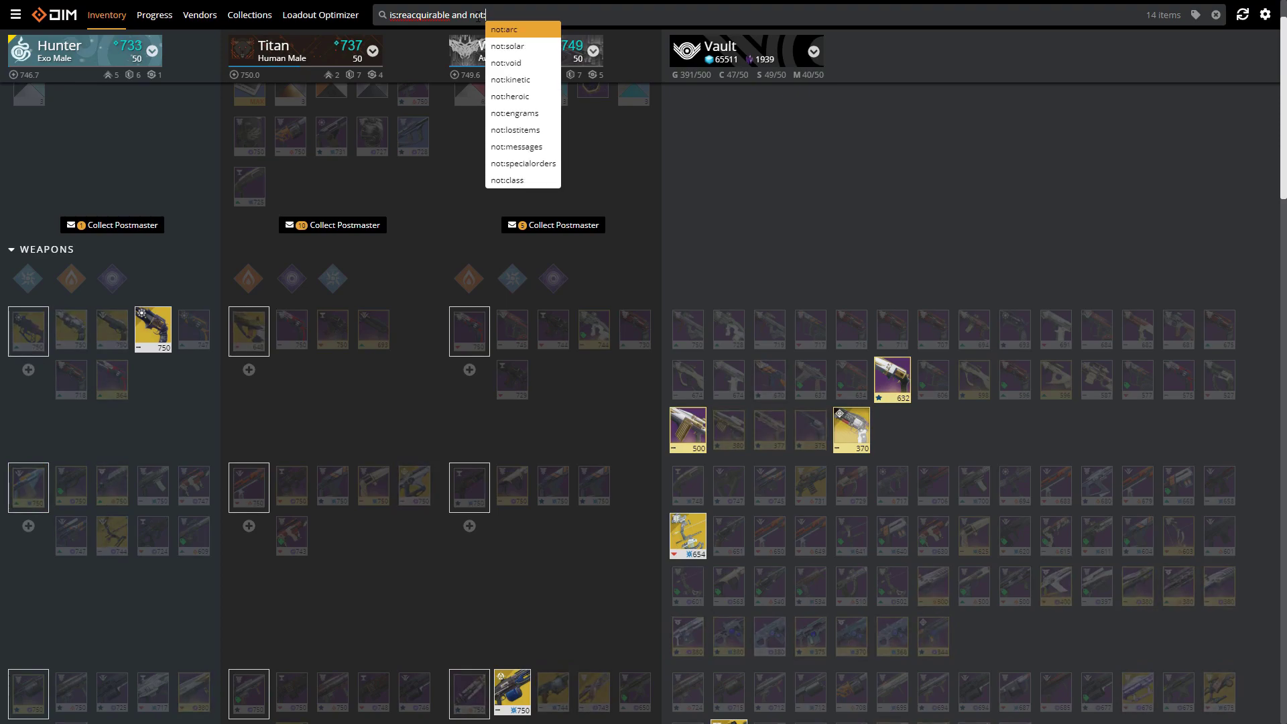
pyautogui.write('randomroll')
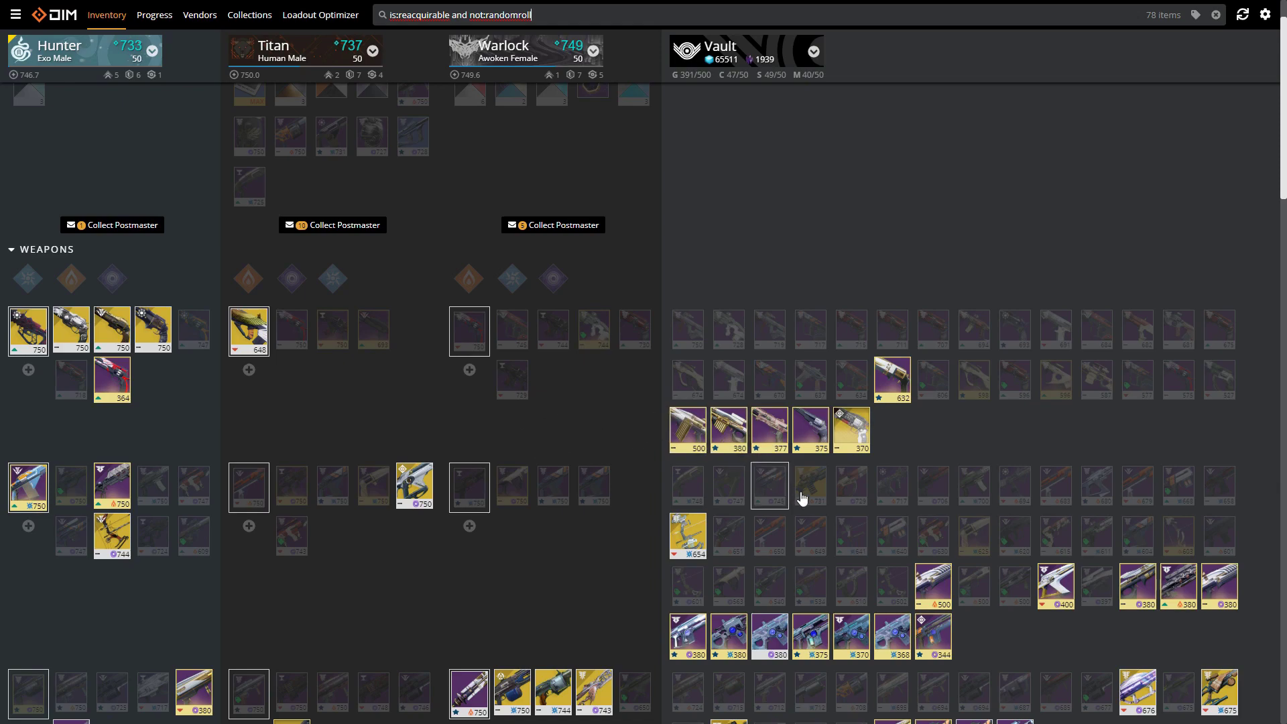
pyautogui.scroll(-3, 817, 509)
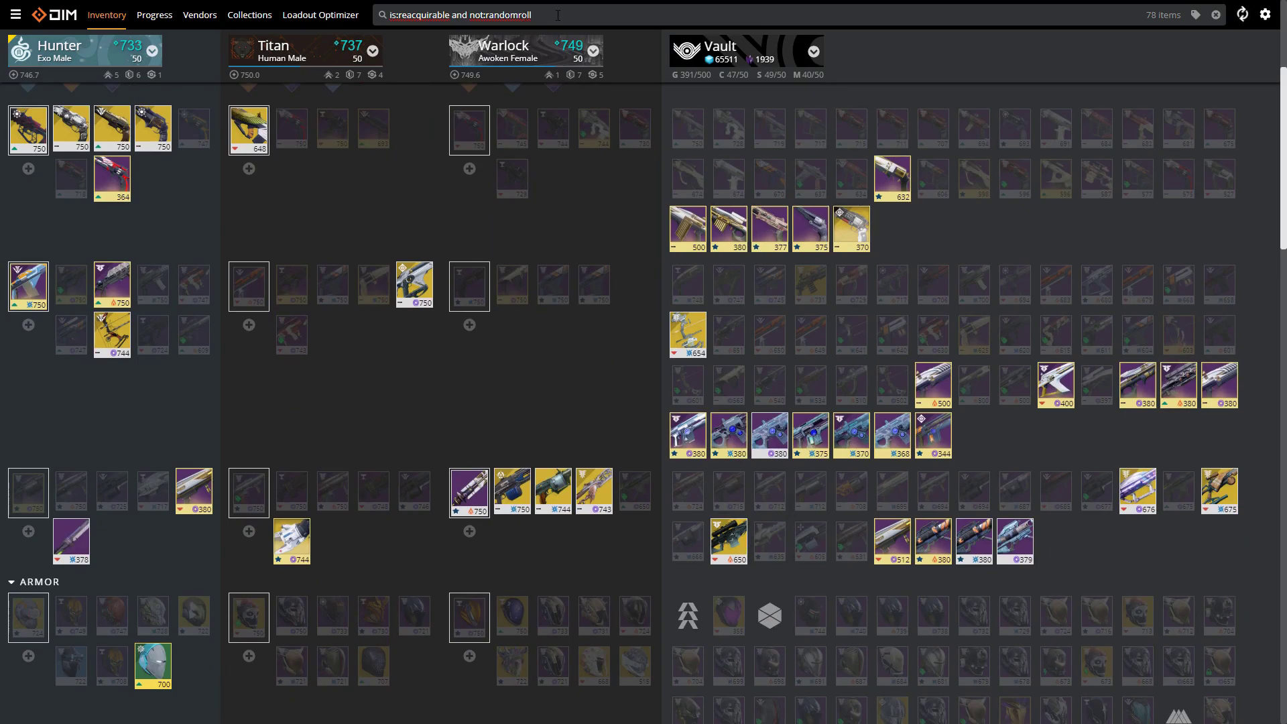
pyautogui.scroll(1, 398, 18)
pyautogui.tripleClick(398, 18)
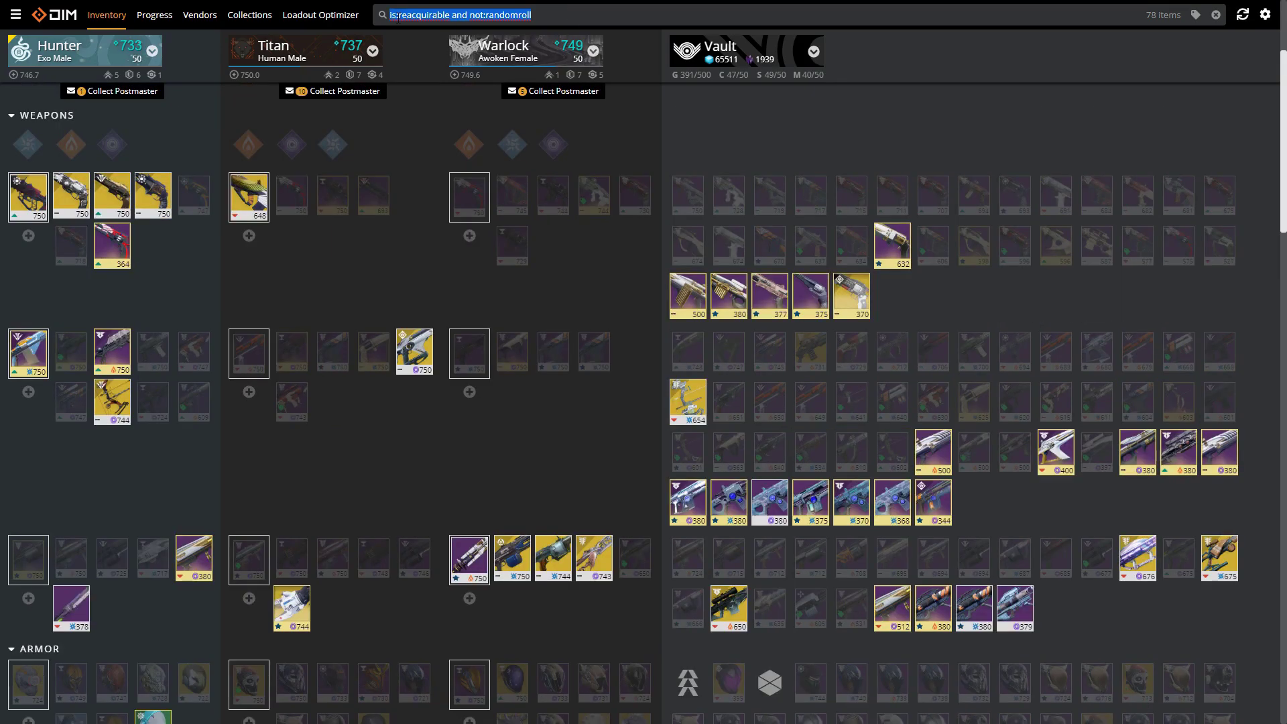
pyautogui.write('stat')
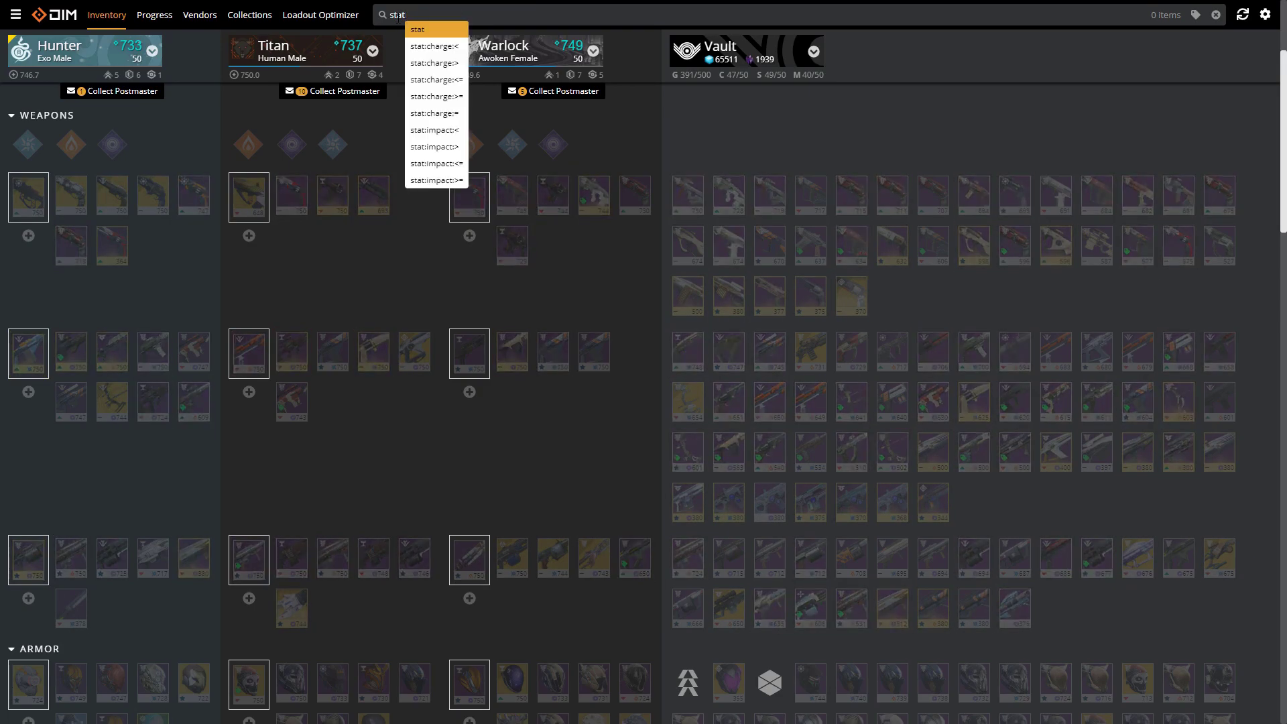
pyautogui.write(':')
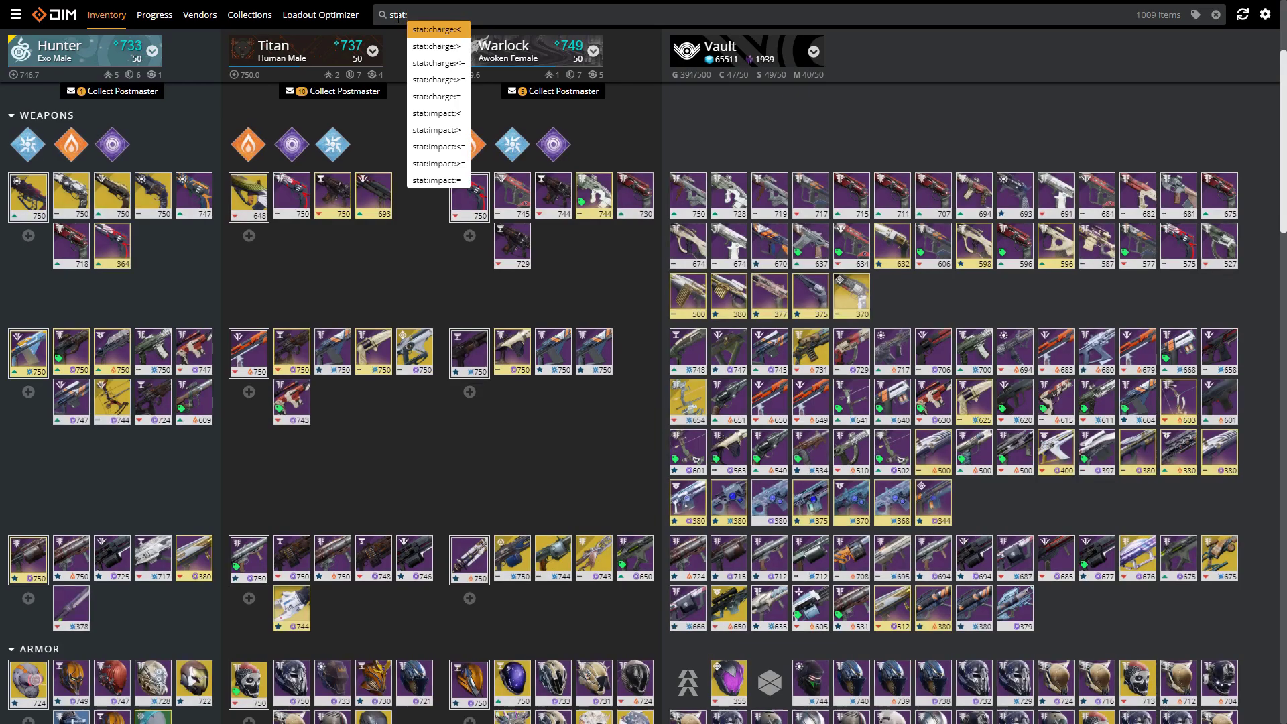
pyautogui.write('re')
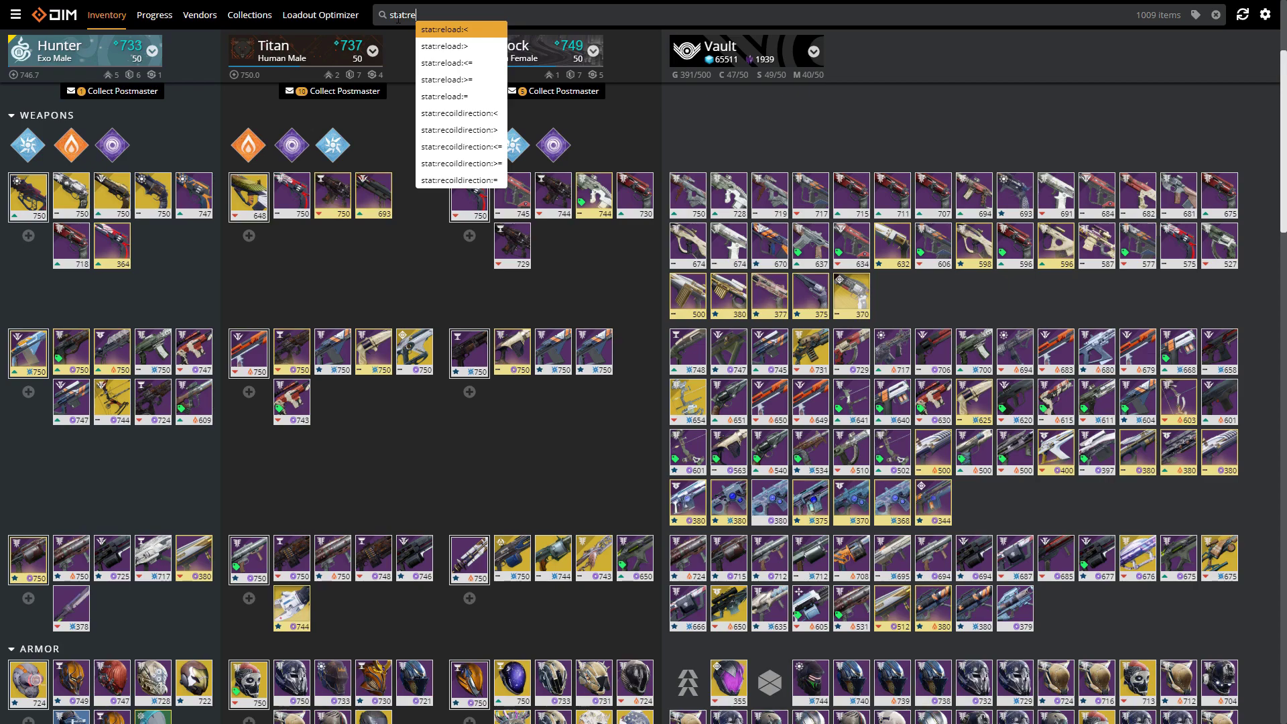
pyautogui.press('BackSpace')
pyautogui.press('BackSpace')
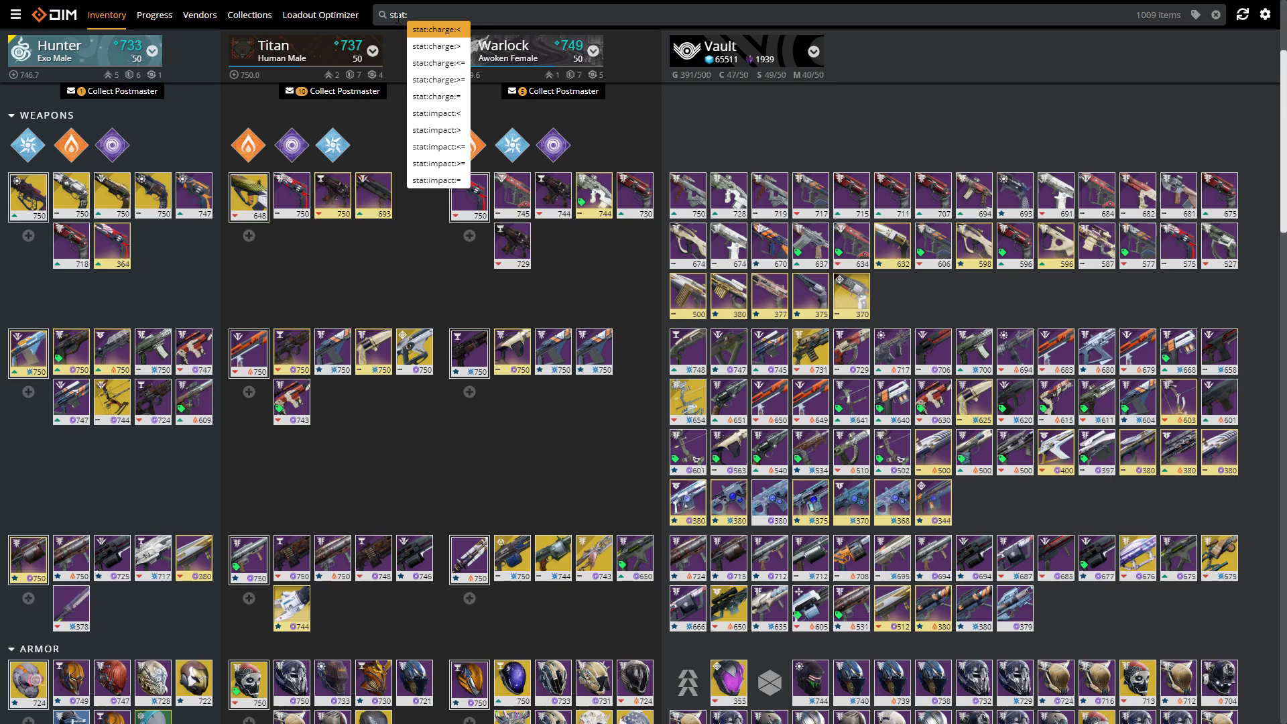
pyautogui.press('BackSpace')
pyautogui.press('BackSpace')
pyautogui.press('BackSpace')
pyautogui.press('BackSpace')
pyautogui.press('BackSpace')
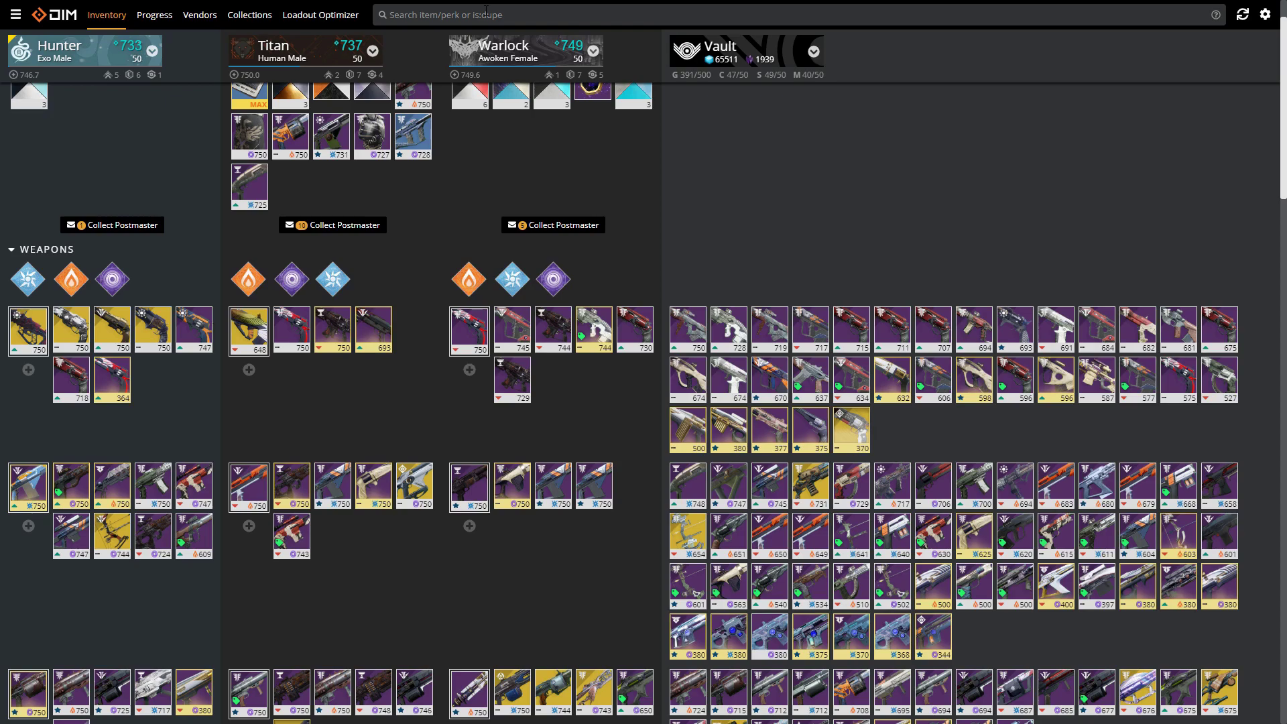
# - Search 'stat:impact:>80 is:handcannon' and review the 19 matching hand cannons
pyautogui.write('stat')
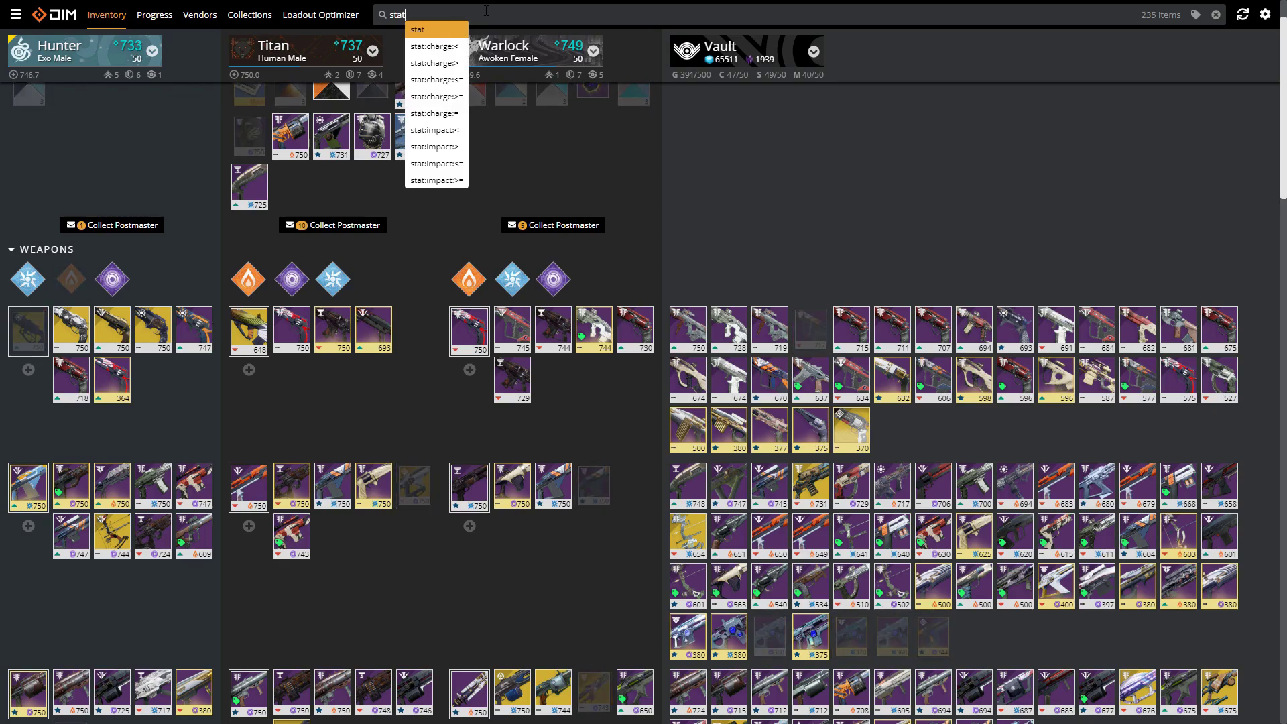
pyautogui.write(':')
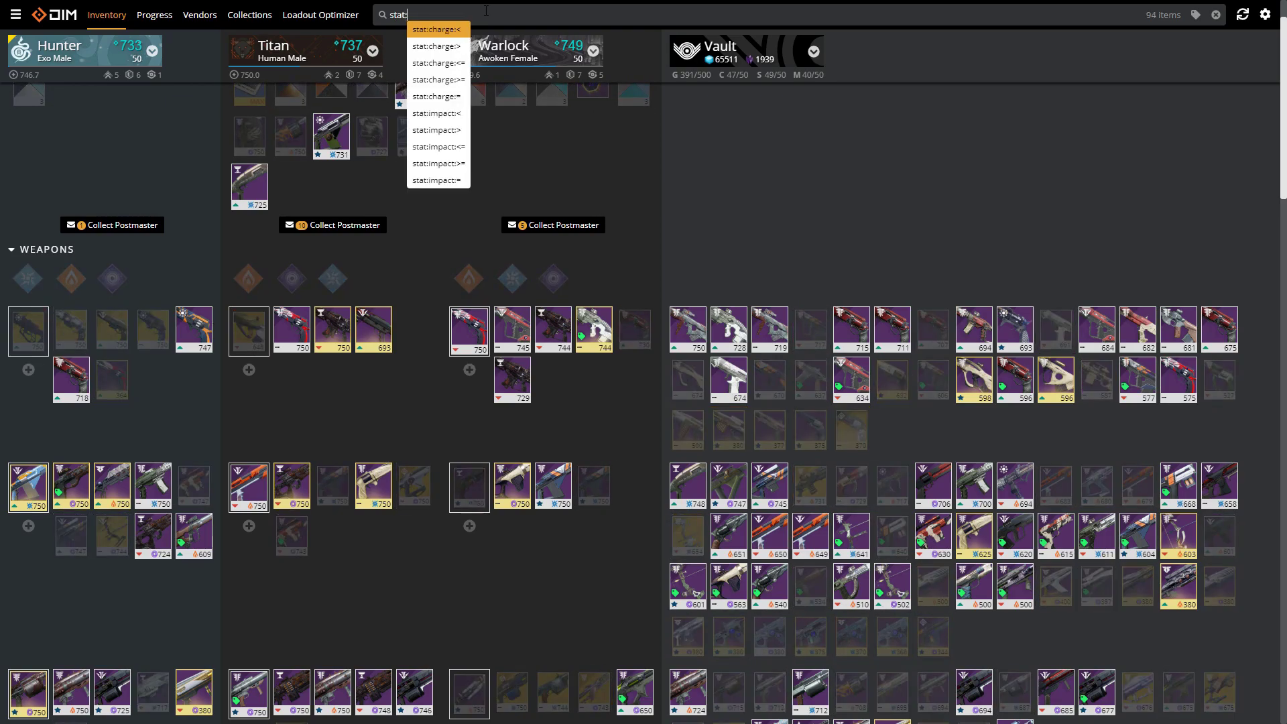
pyautogui.write('im')
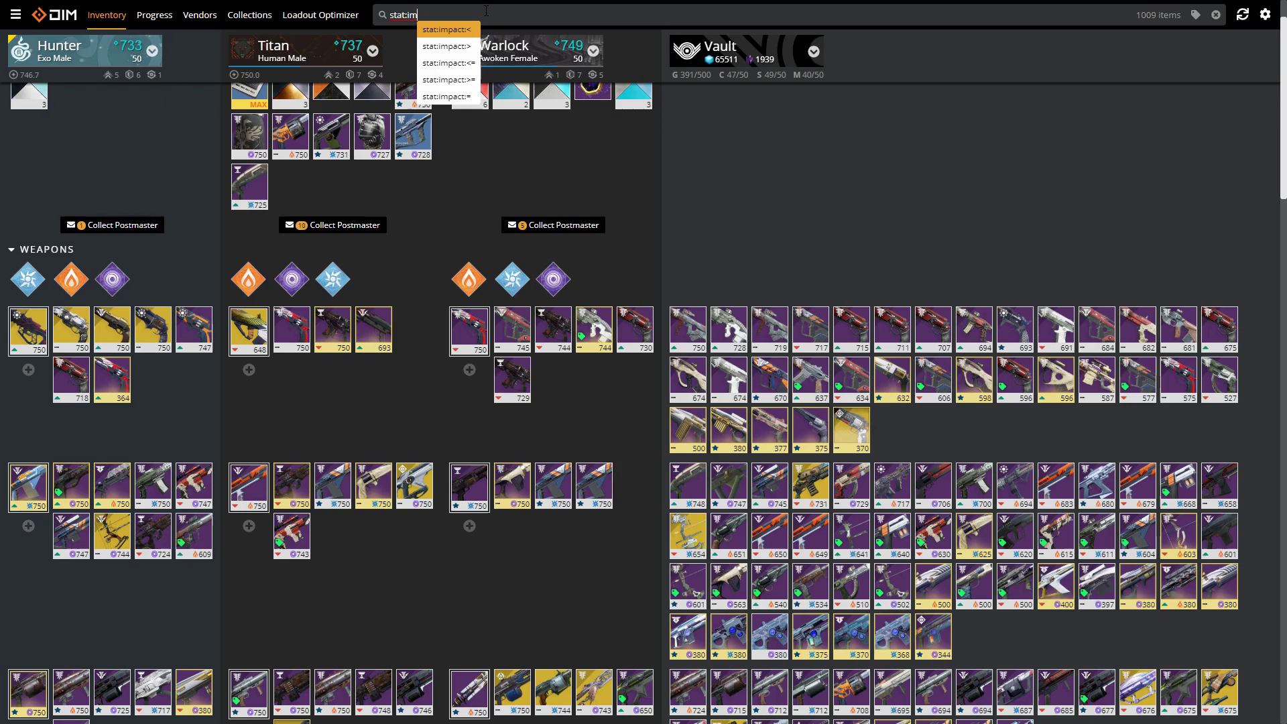
pyautogui.press('Down')
pyautogui.press('Return')
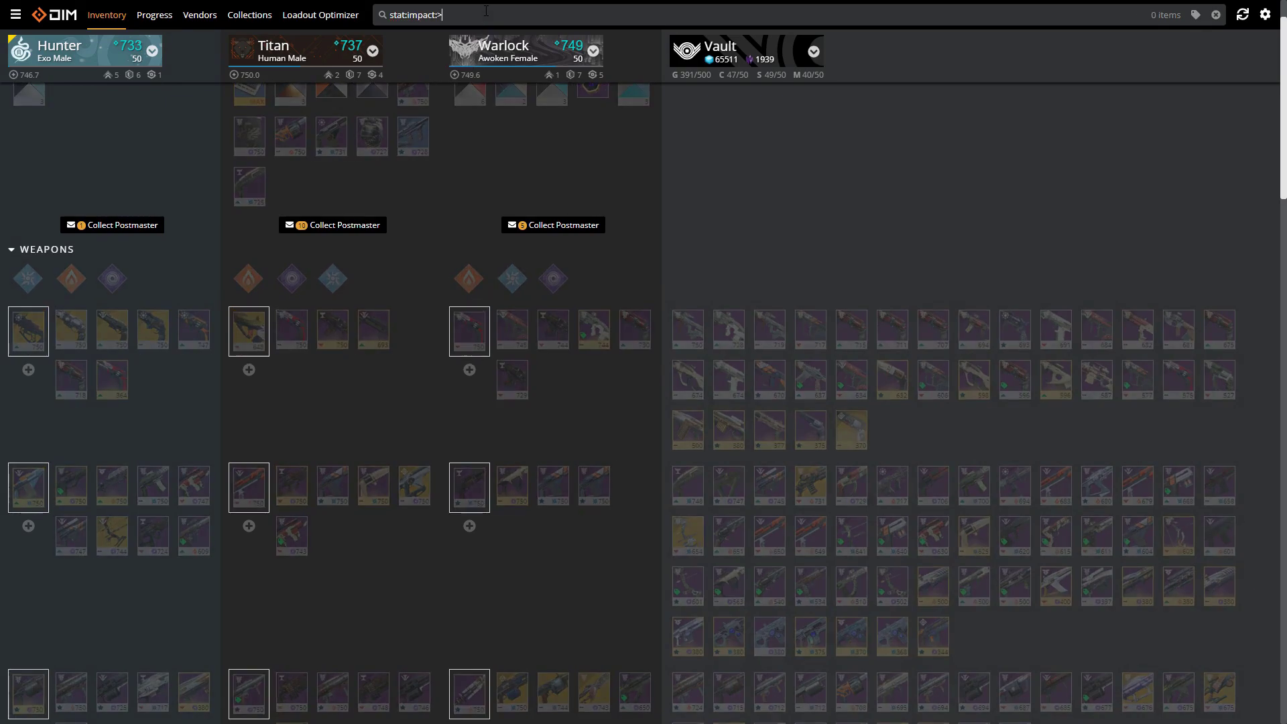
pyautogui.write('80')
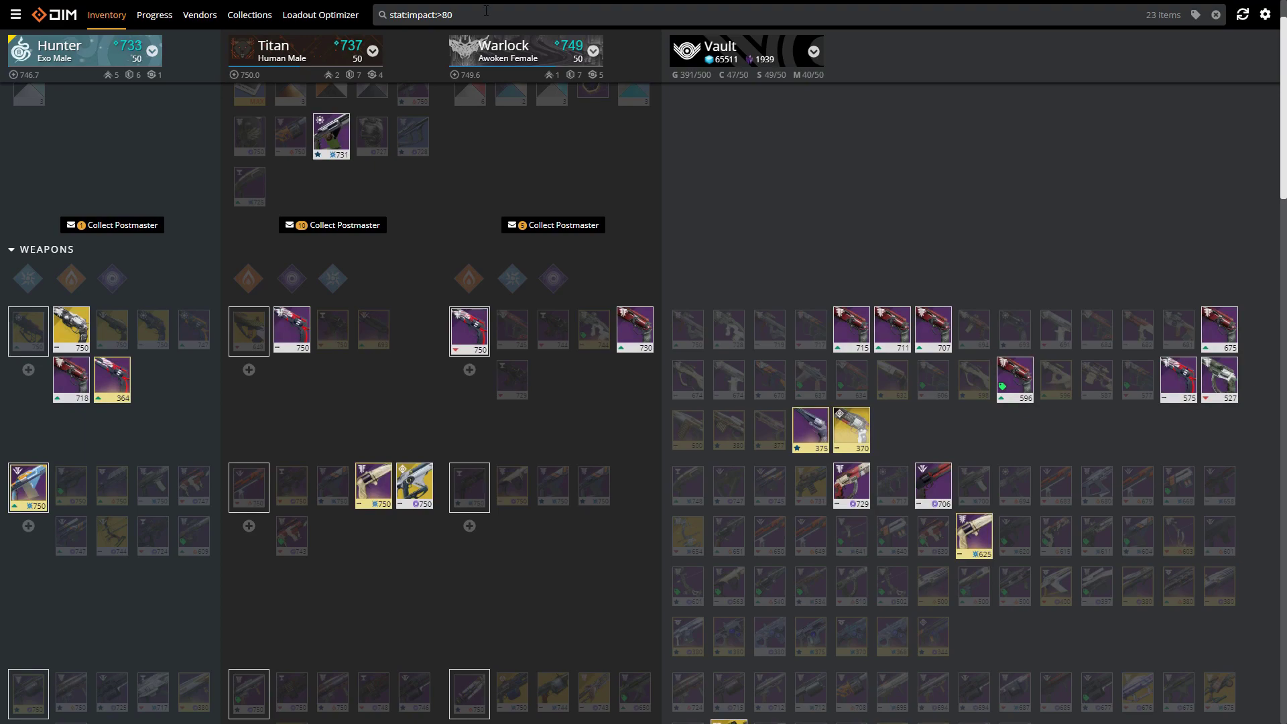
pyautogui.write('and')
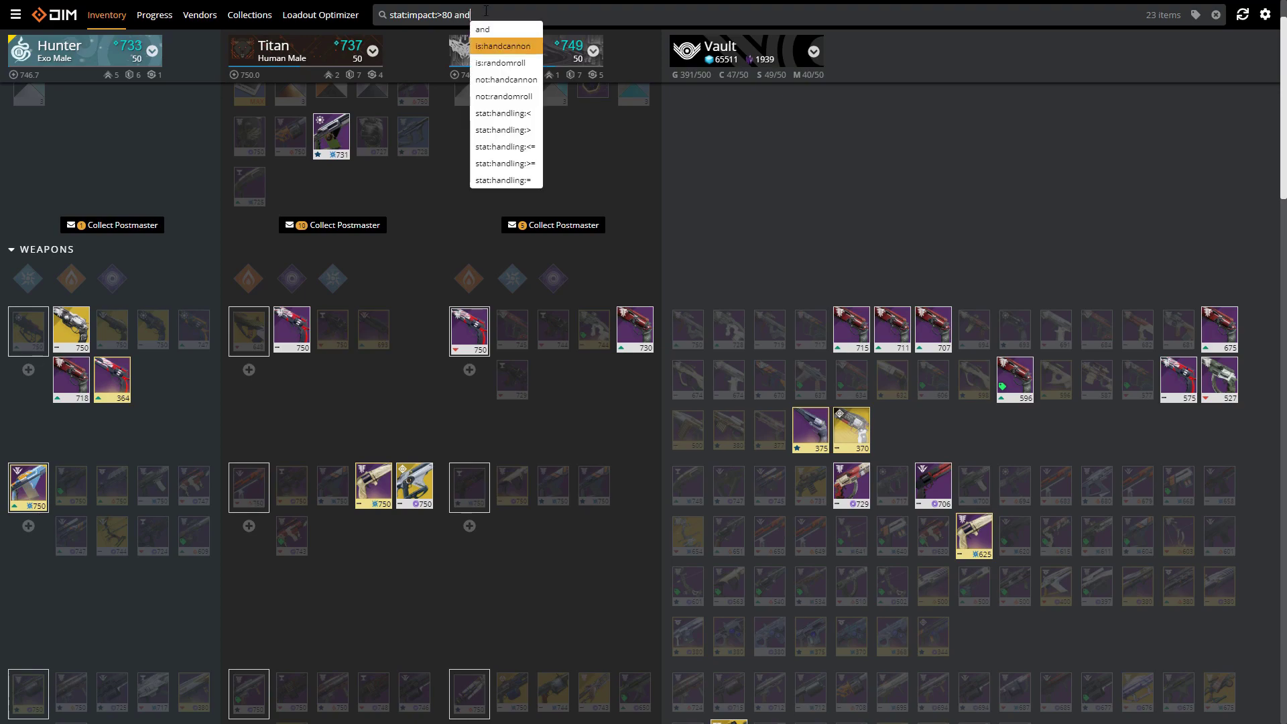
pyautogui.click(478, 46)
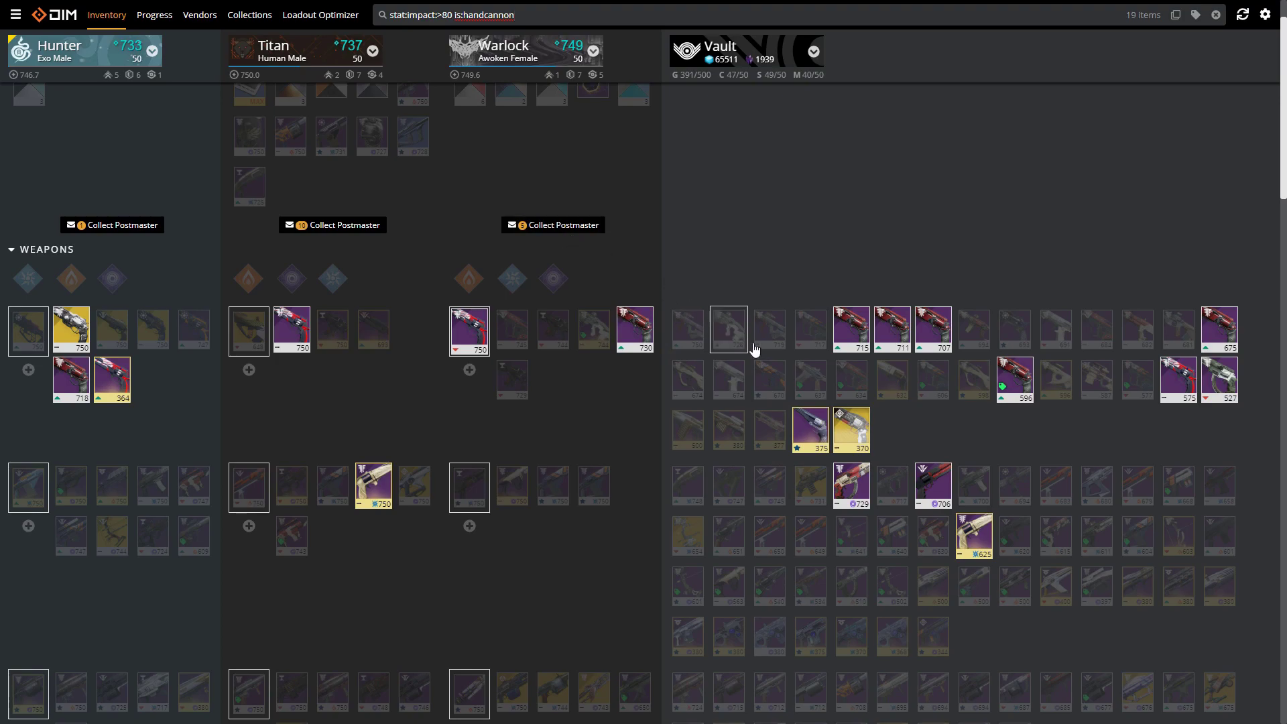
pyautogui.scroll(-1, 797, 376)
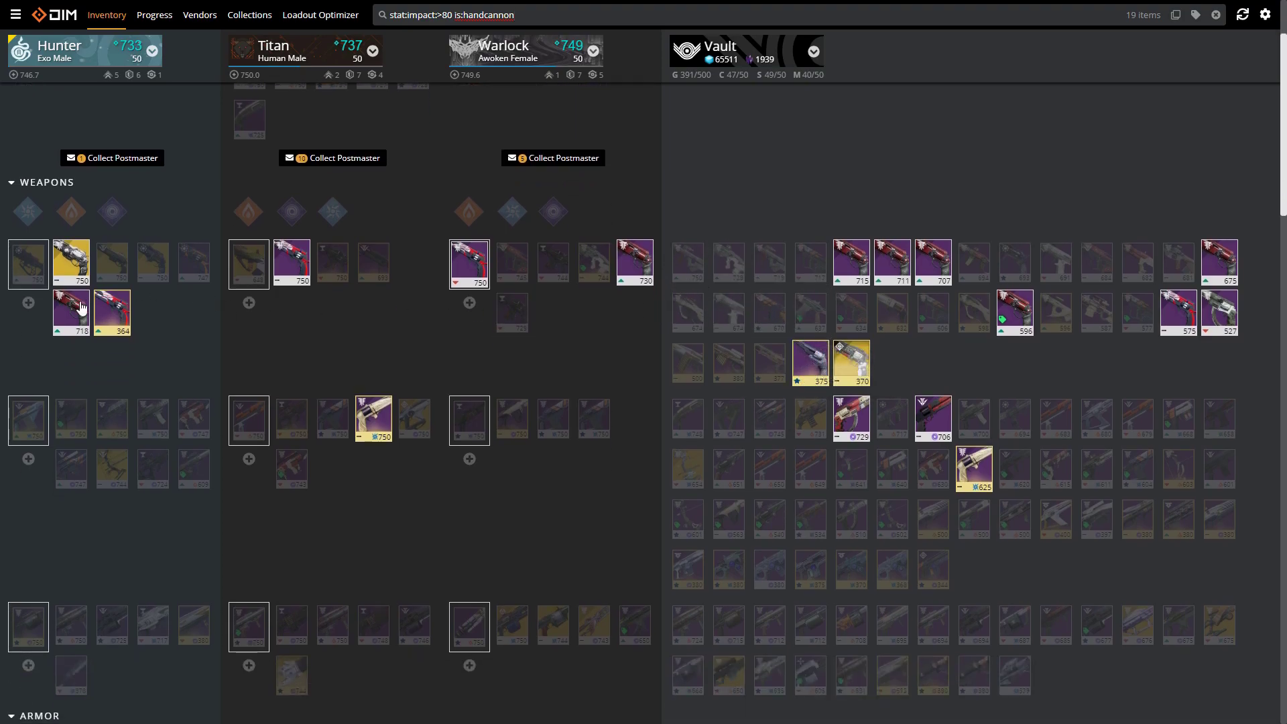
pyautogui.scroll(-1, 682, 336)
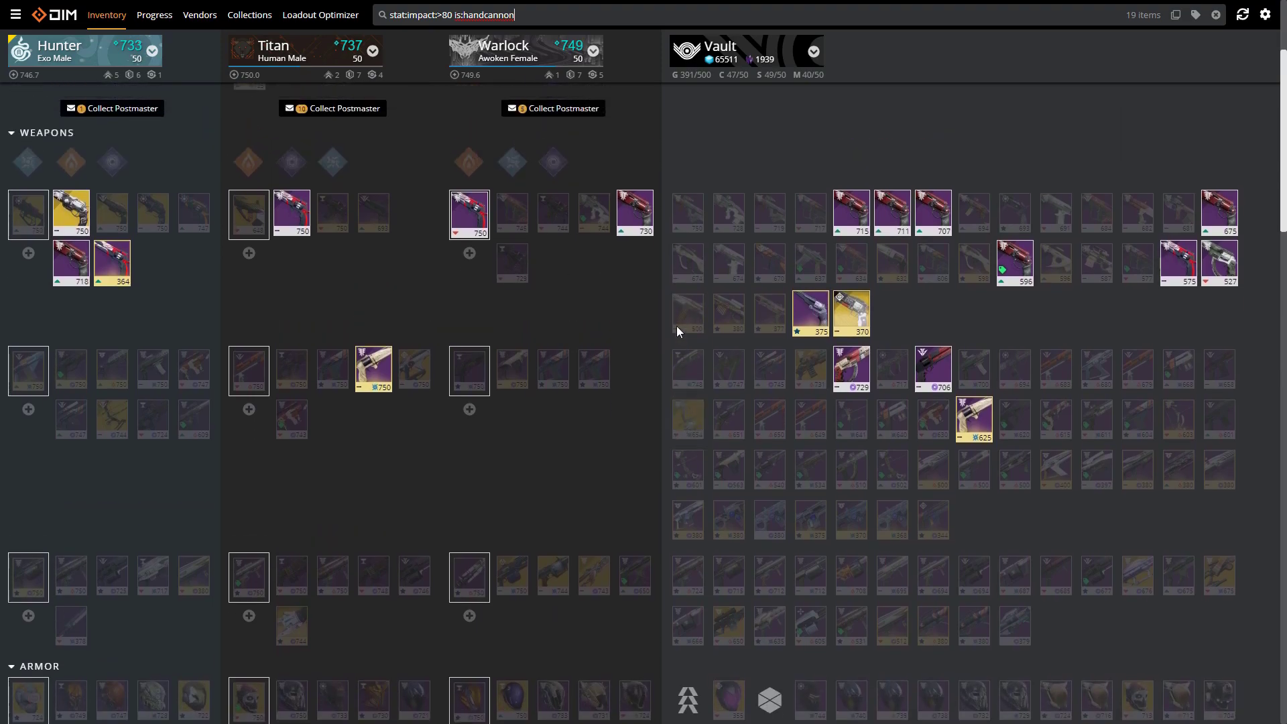
# - Clear the hand cannon filter and begin typing 'source:ever' in the search bar
pyautogui.scroll(1, 677, 326)
pyautogui.scroll(1, 492, 217)
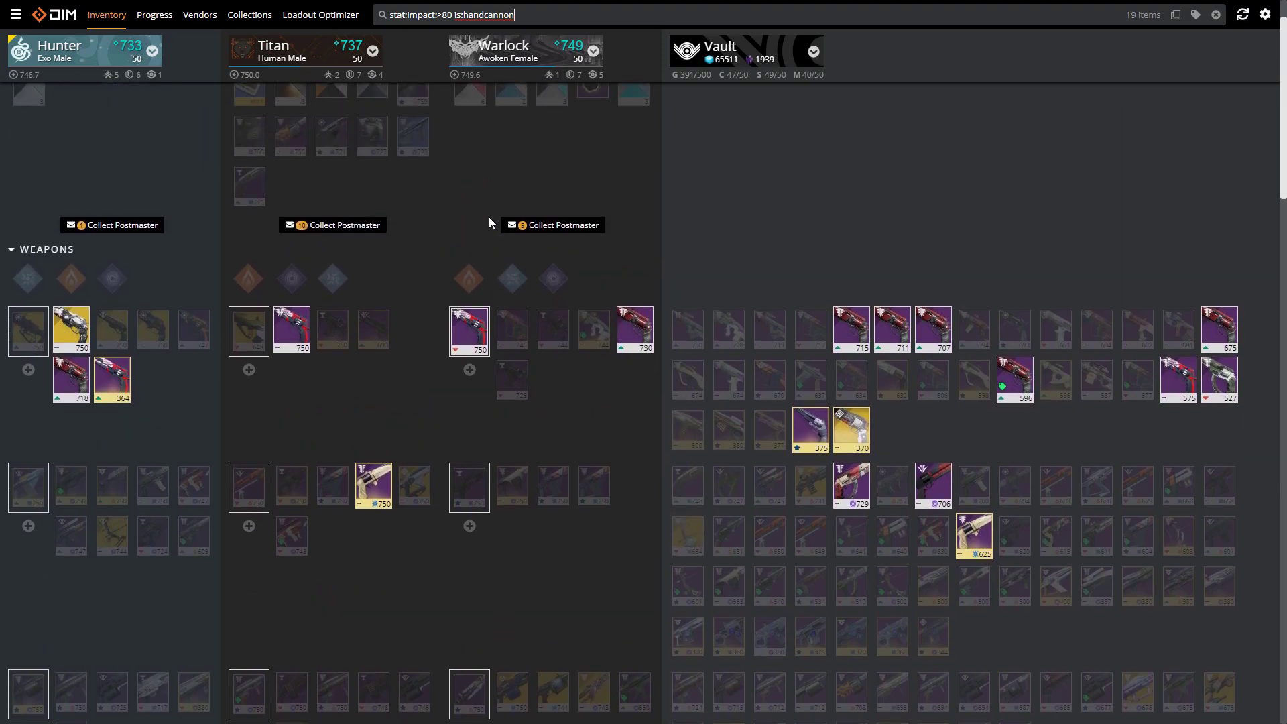
pyautogui.click(1215, 15)
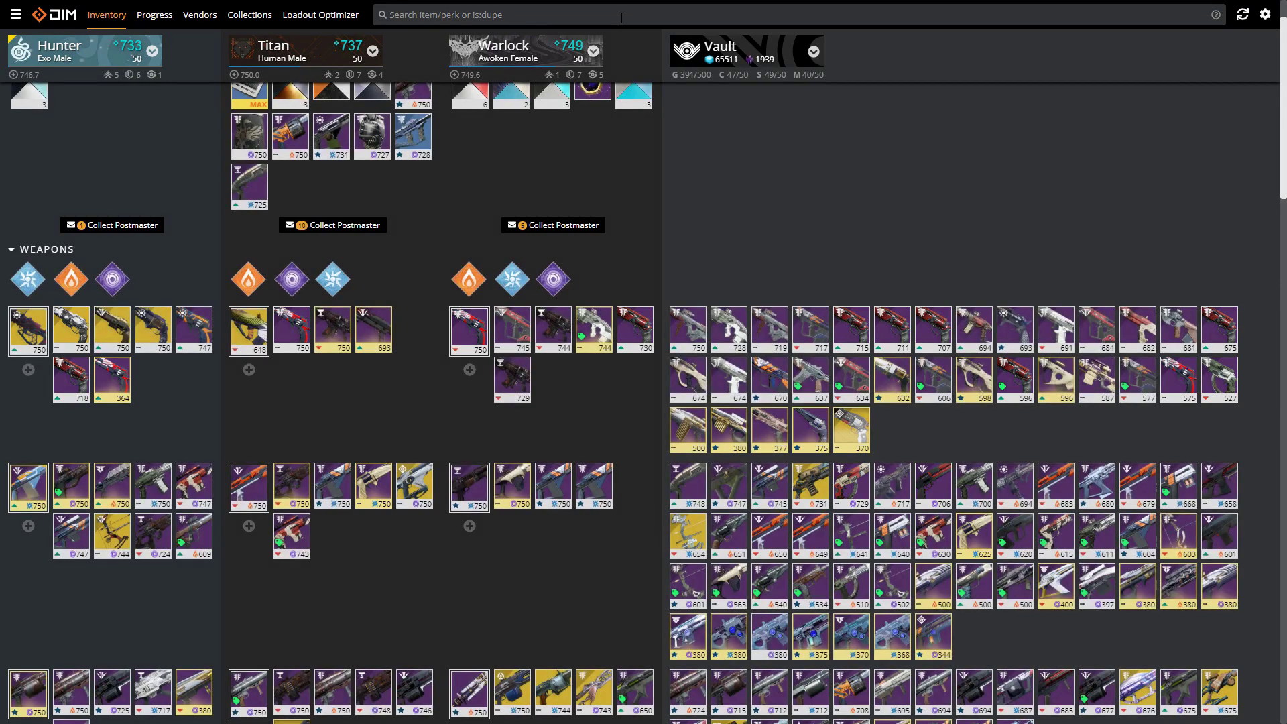
pyautogui.write('source:')
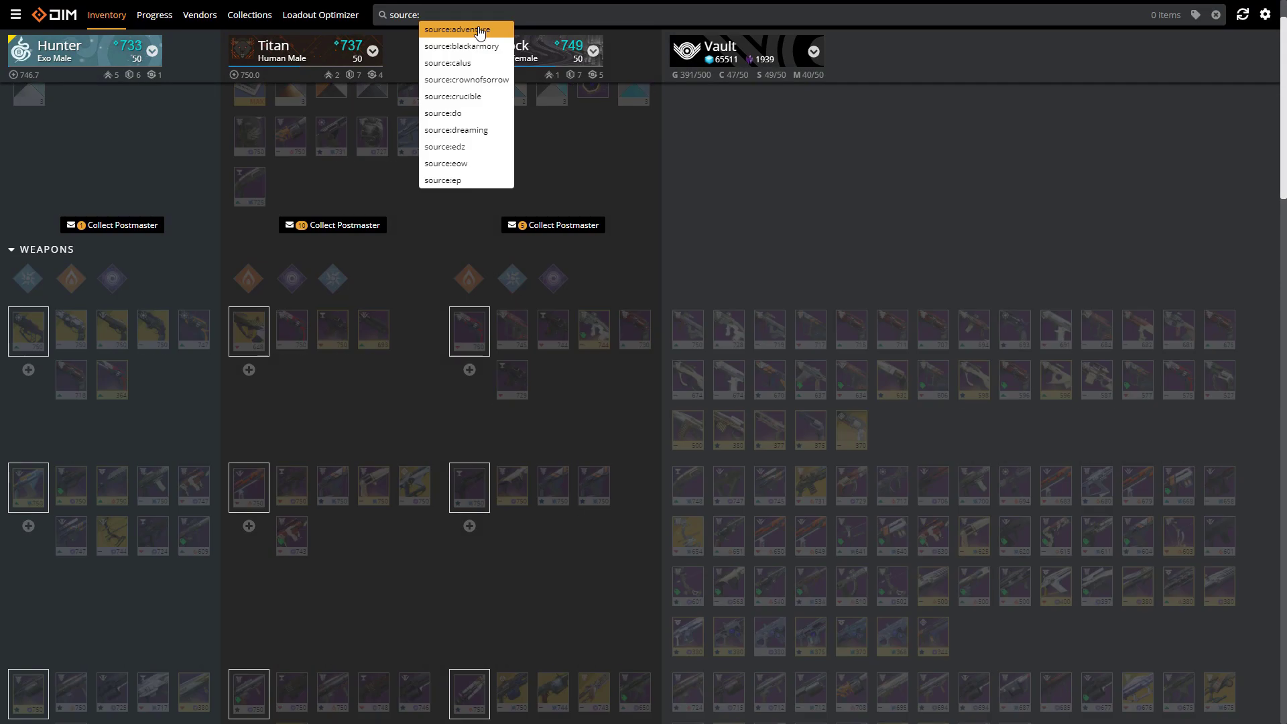
pyautogui.write('eververse')
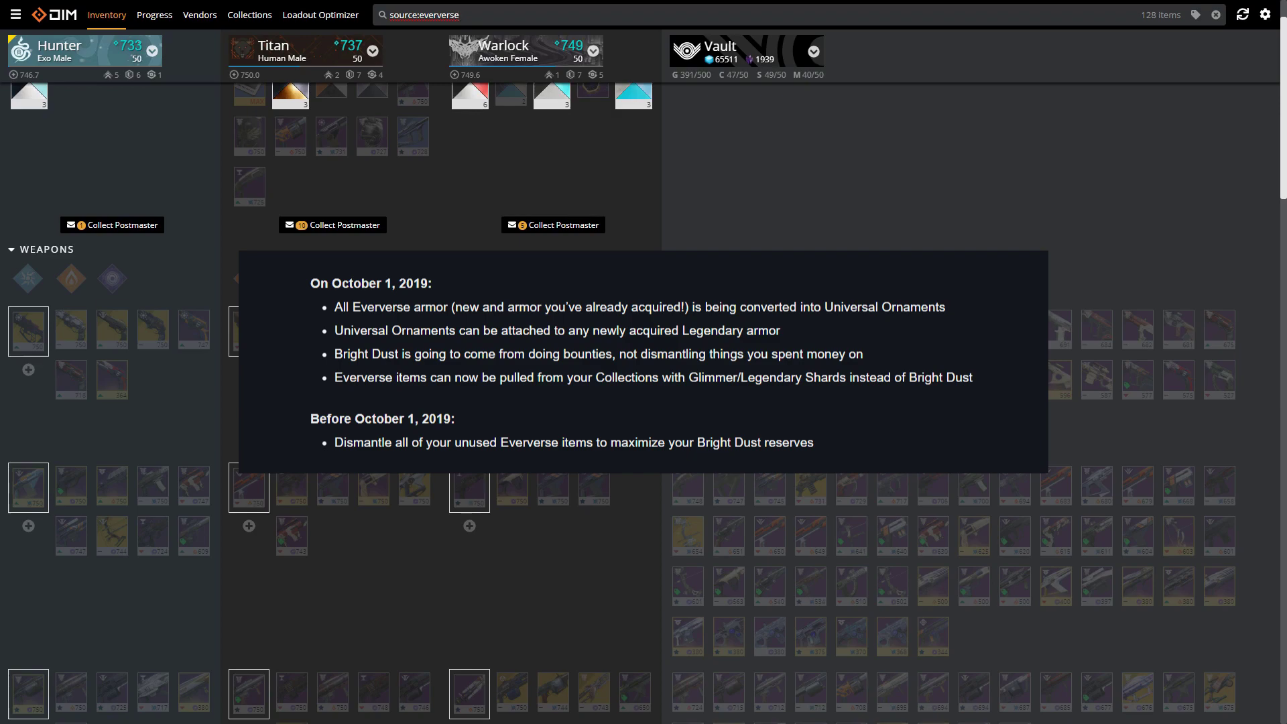
# - Browse the 128 Eververse items through Armor, General and Inventory, then return to Armor
pyautogui.scroll(-5, 650, 263)
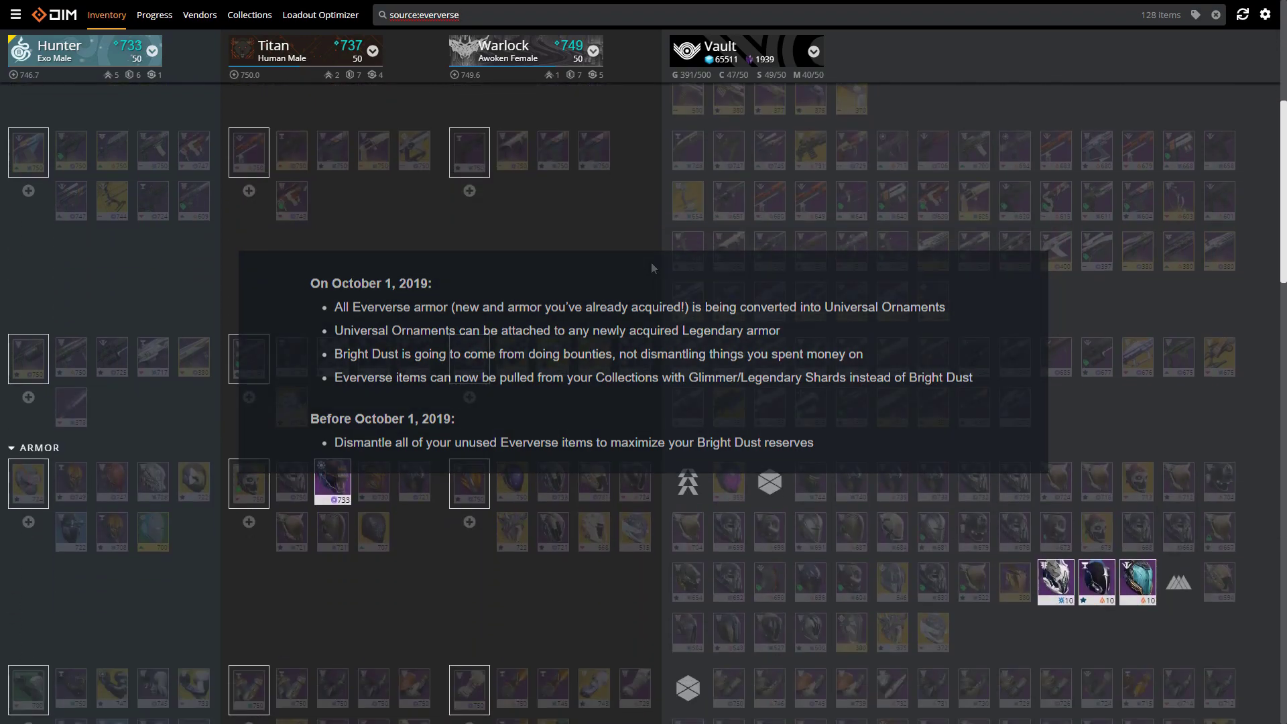
pyautogui.scroll(-2, 650, 263)
pyautogui.scroll(-1, 623, 241)
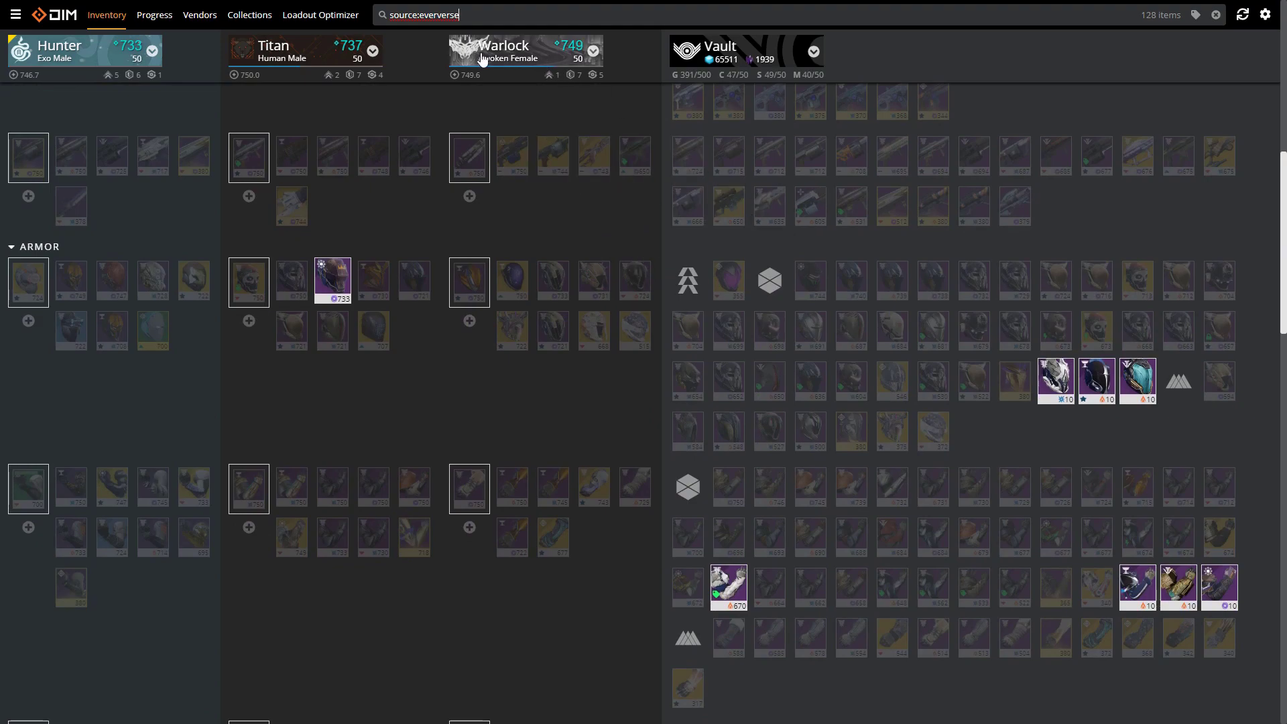
pyautogui.scroll(-2, 523, 143)
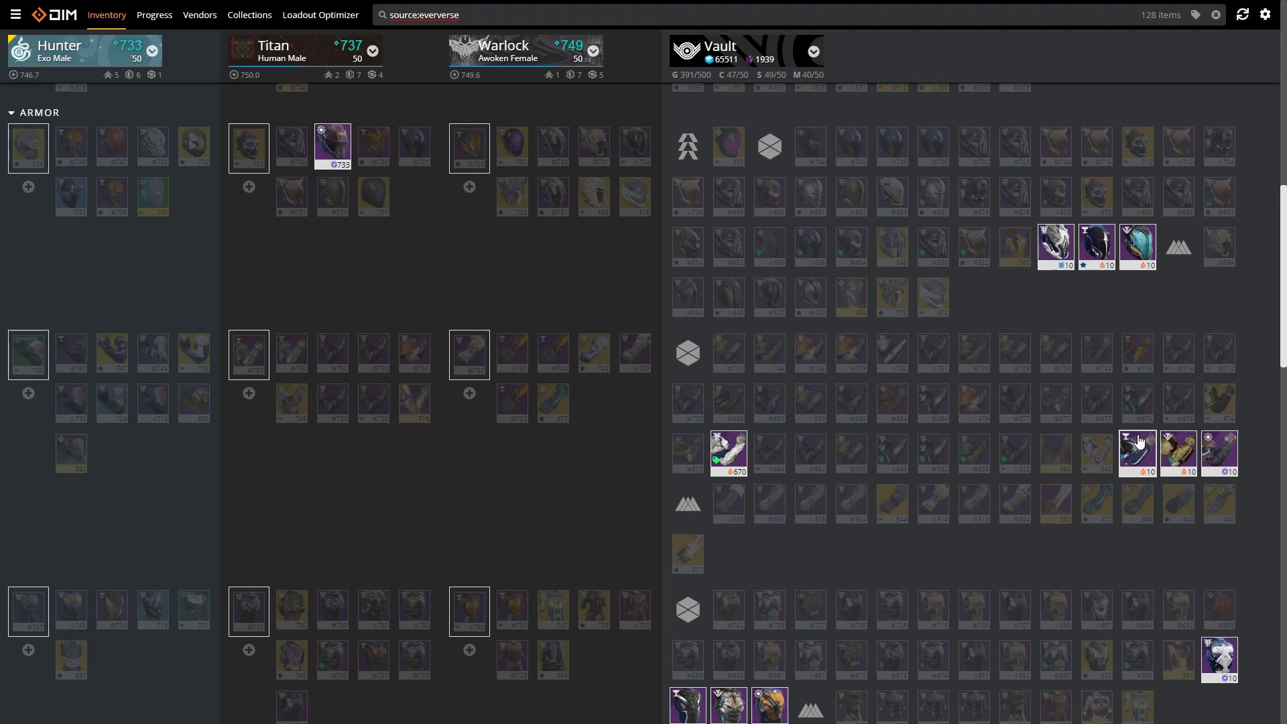
pyautogui.scroll(-2, 1139, 442)
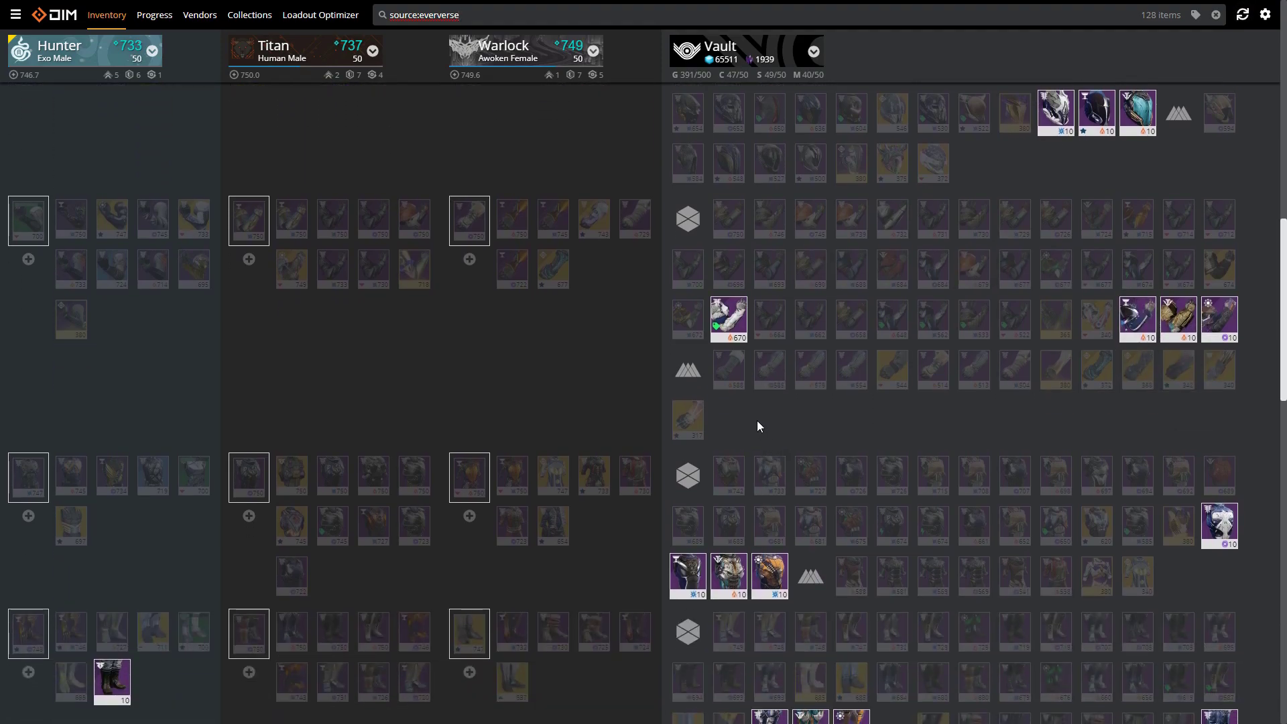
pyautogui.scroll(-7, 754, 419)
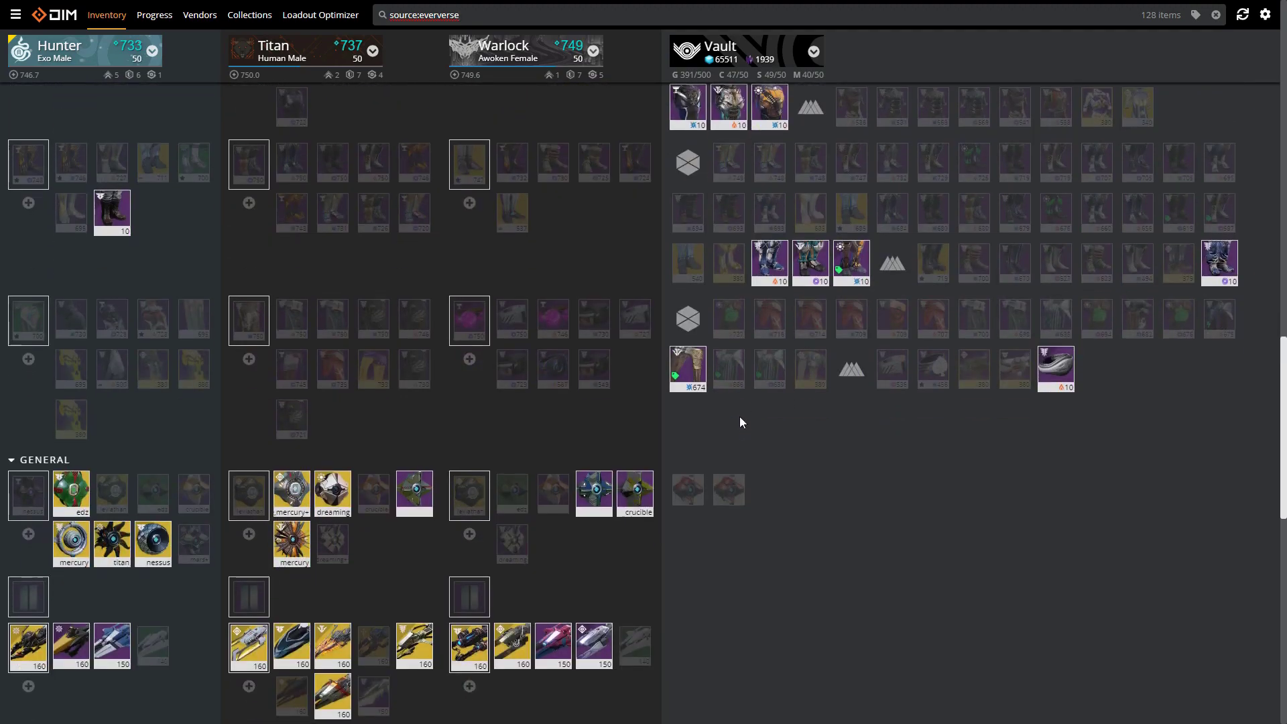
pyautogui.scroll(-3, 737, 426)
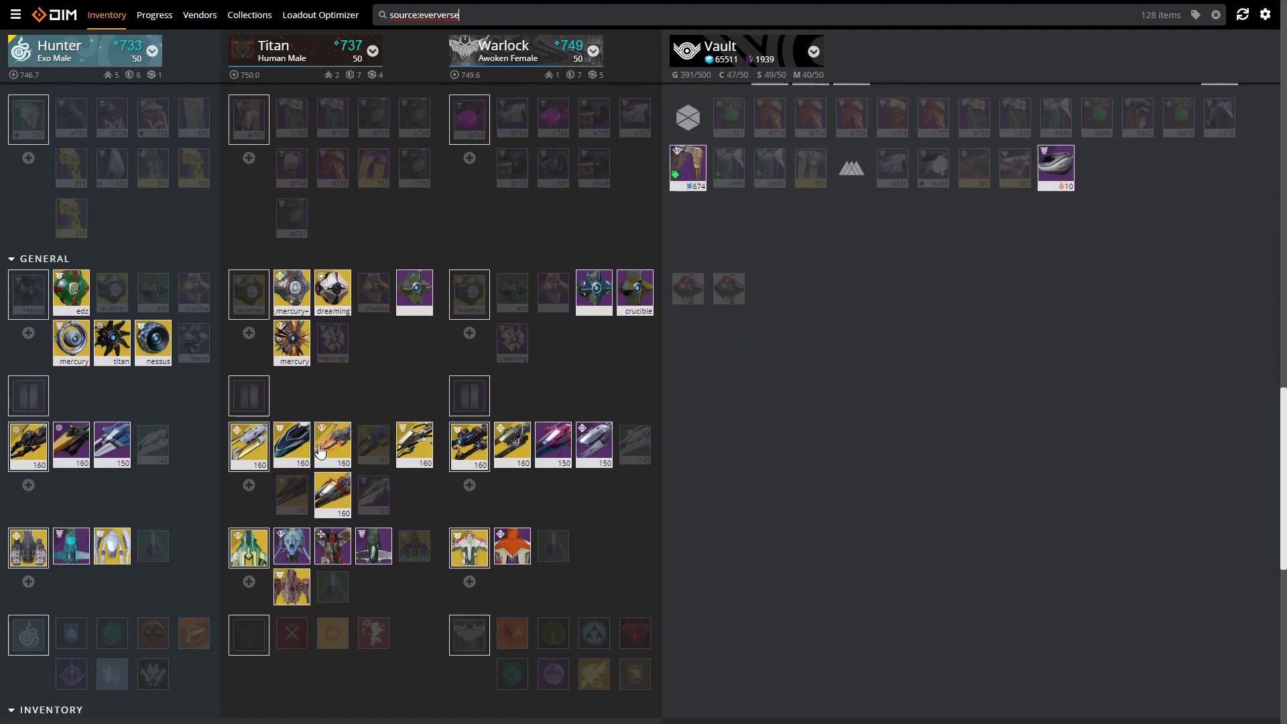
pyautogui.scroll(-1, 482, 477)
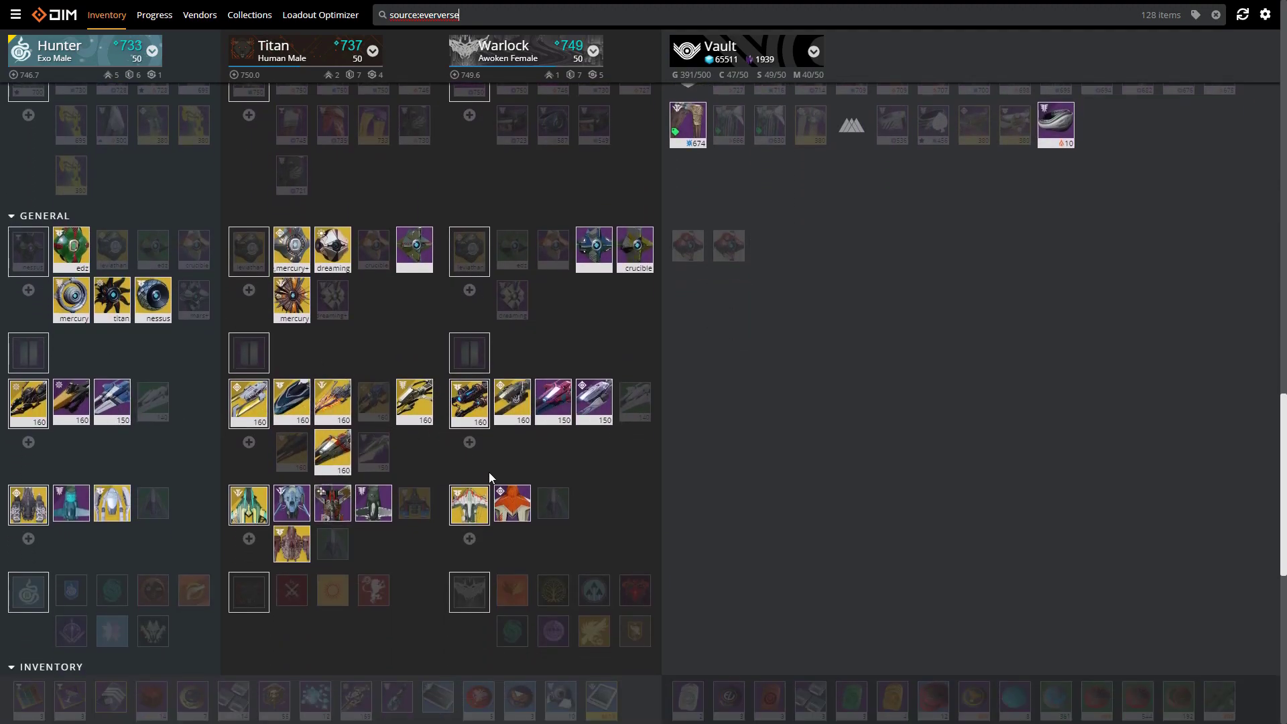
pyautogui.scroll(-8, 509, 477)
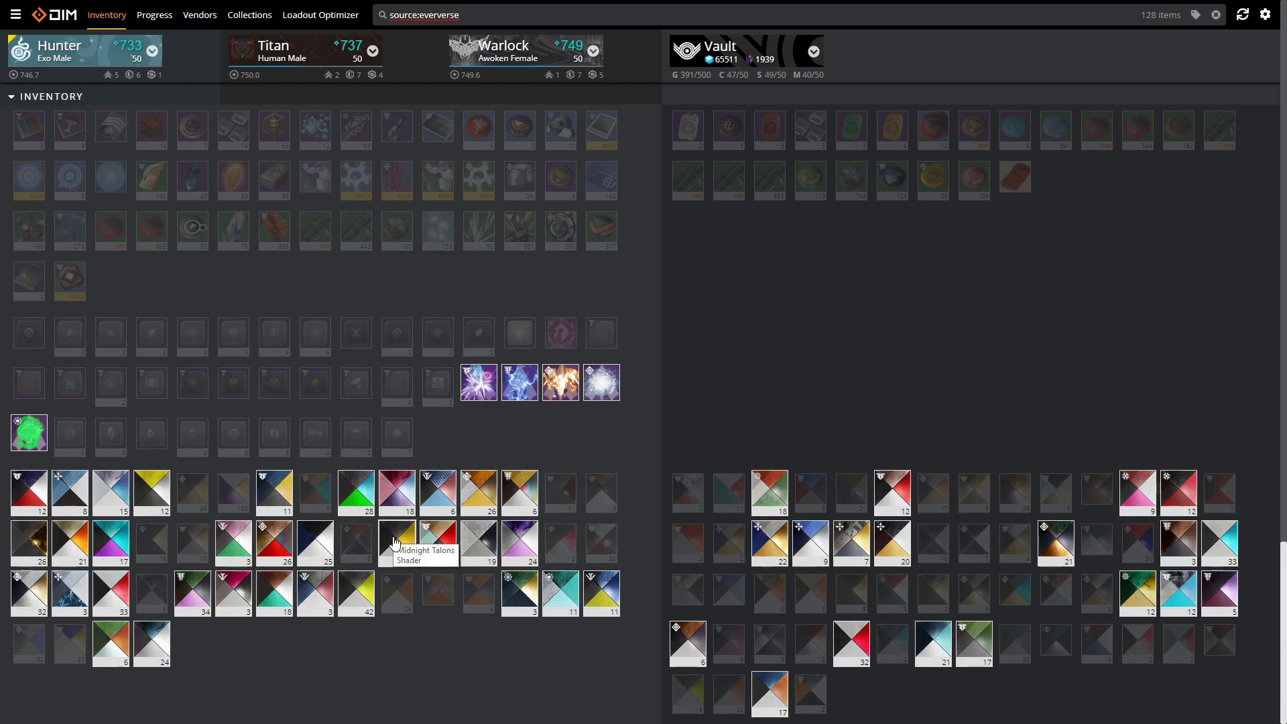
pyautogui.scroll(2, 569, 484)
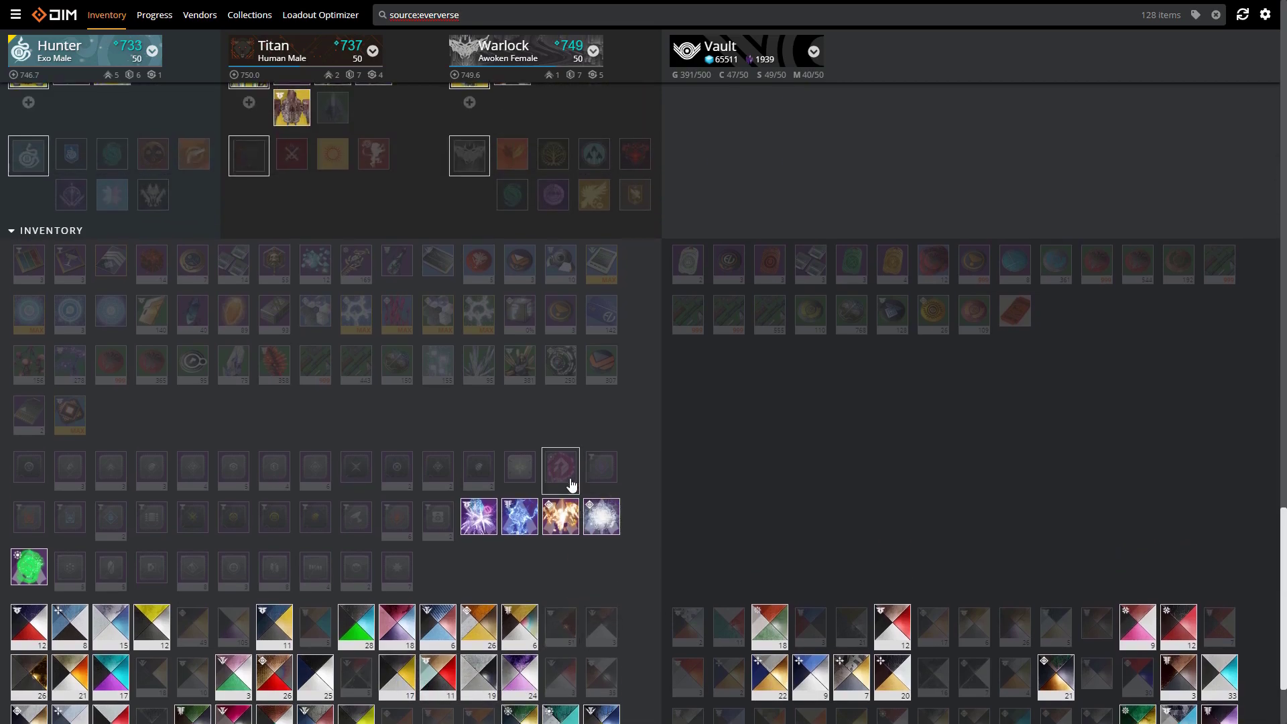
pyautogui.scroll(6, 540, 472)
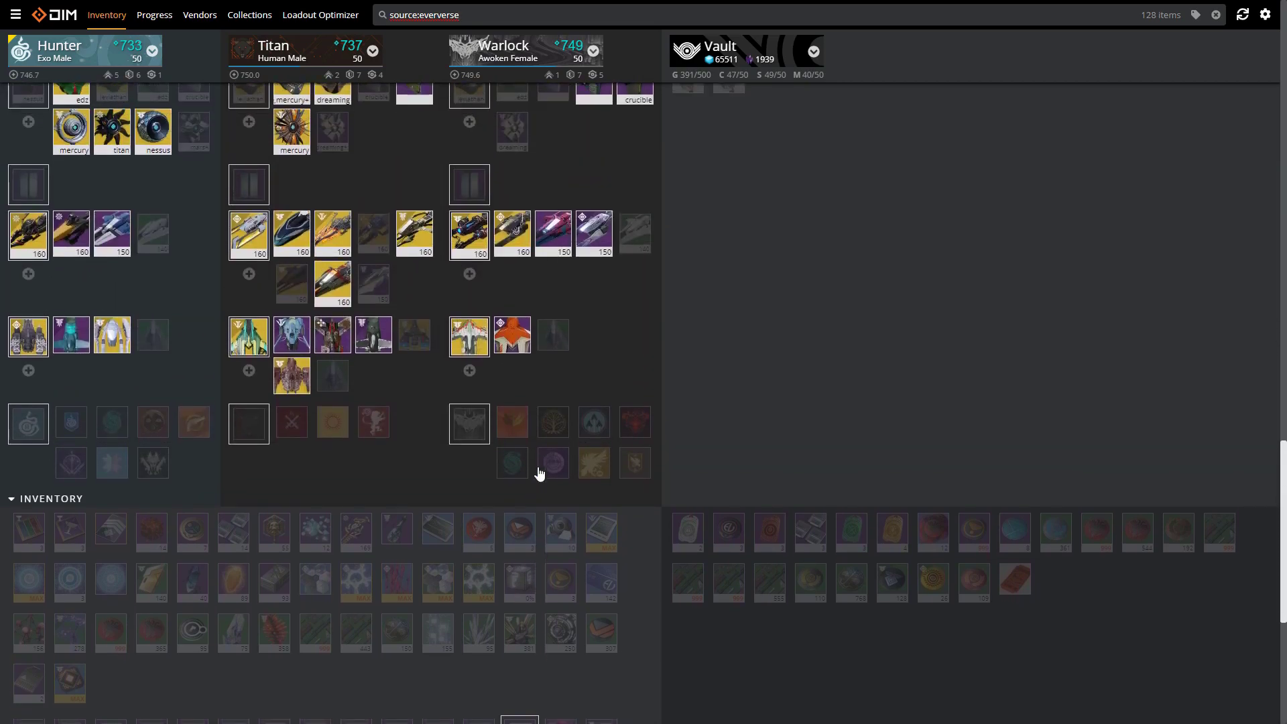
pyautogui.scroll(1, 557, 432)
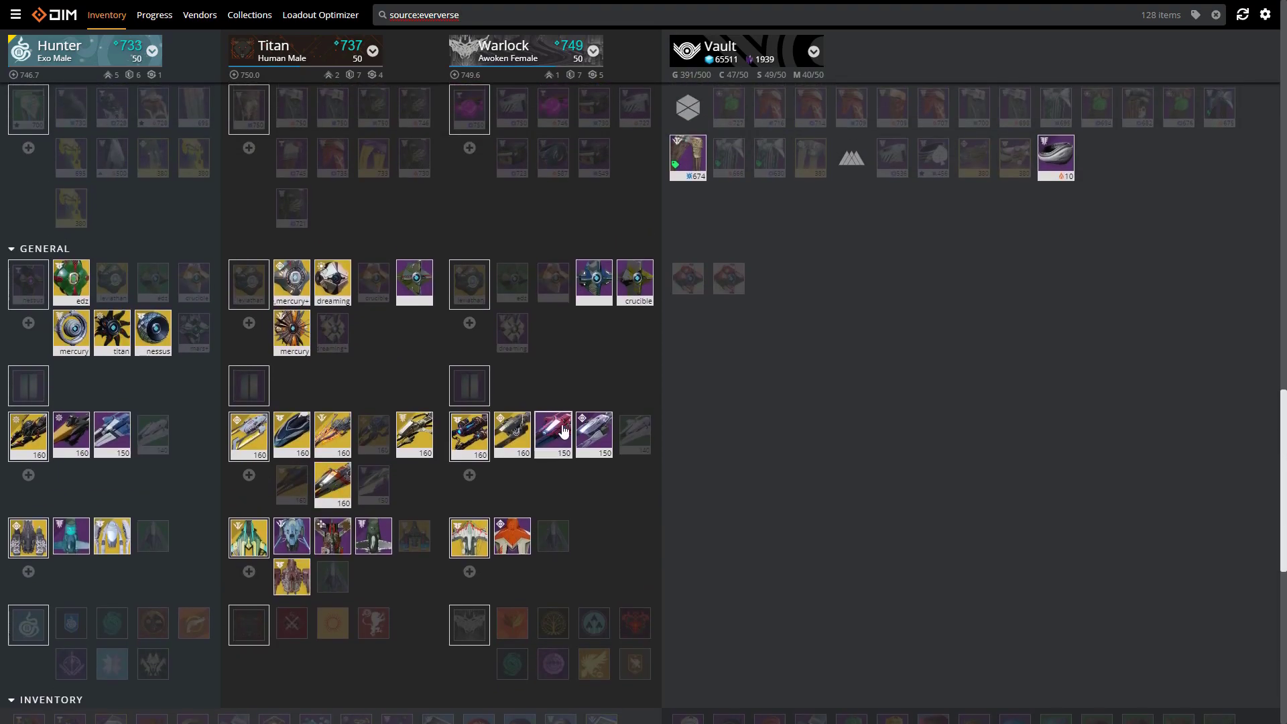
pyautogui.scroll(3, 906, 384)
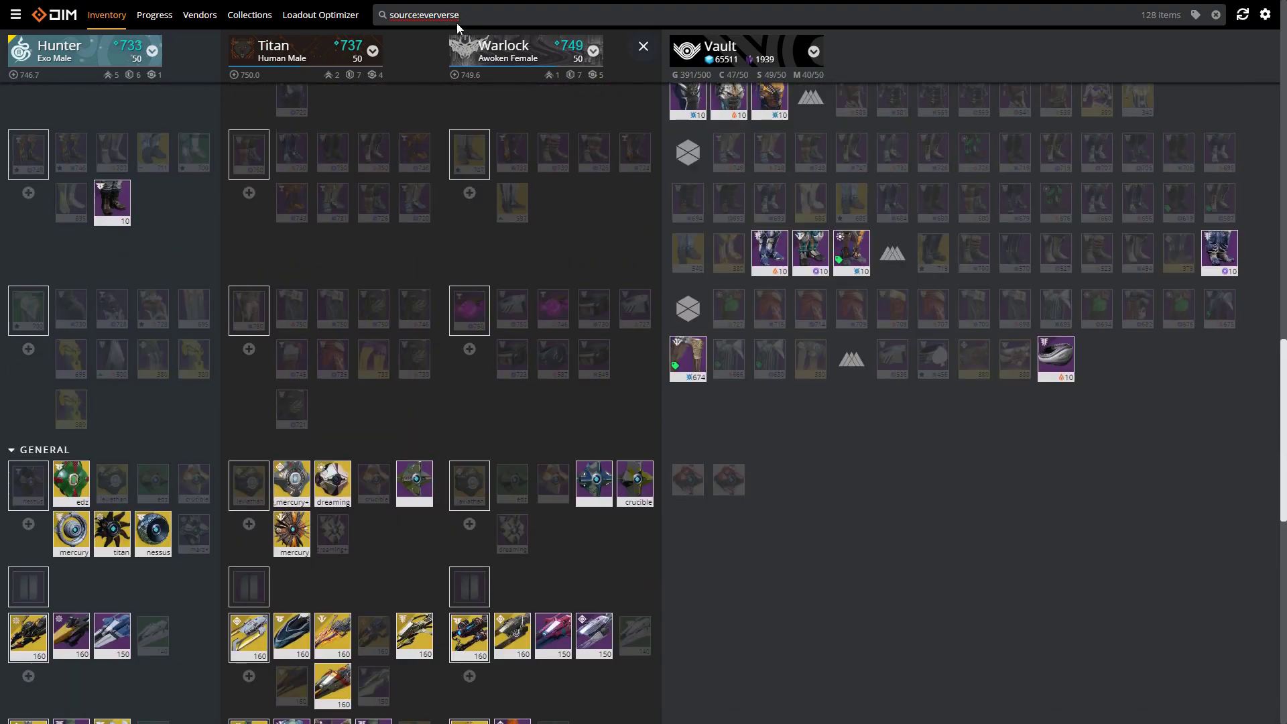
pyautogui.scroll(9, 626, 245)
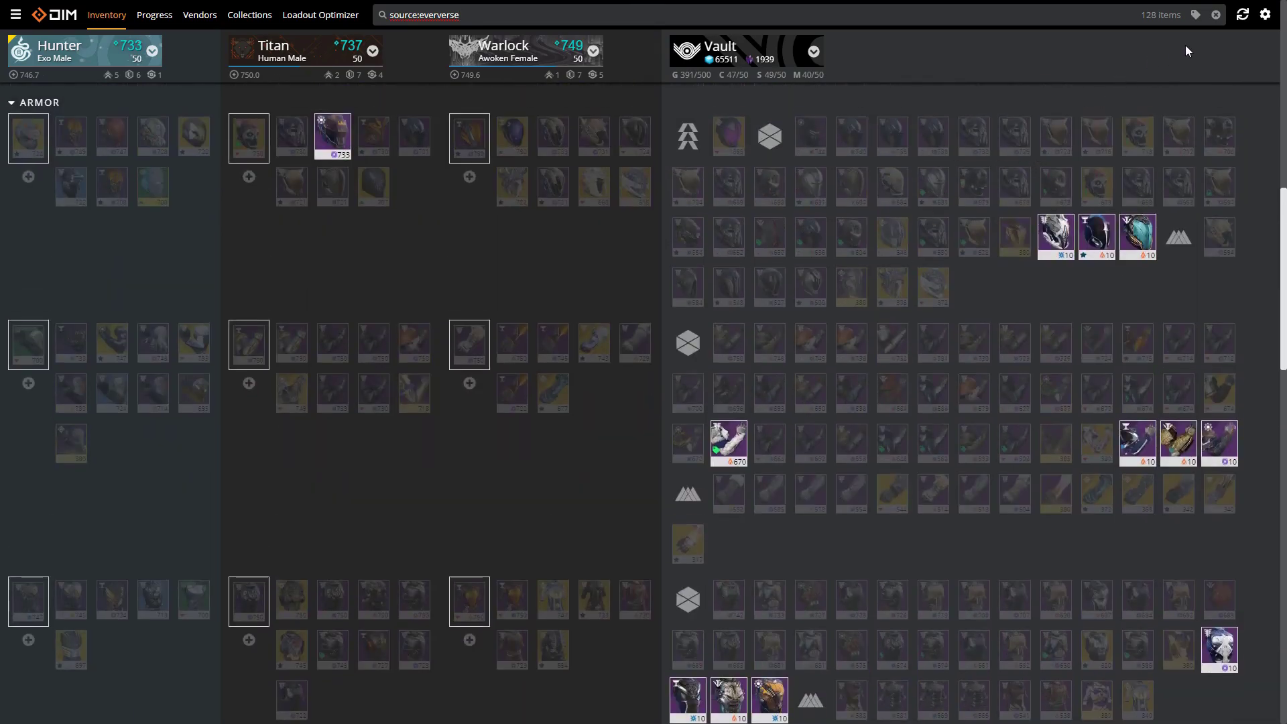
# - Clear the source:eververse filter to show the full inventory
pyautogui.click(1215, 16)
pyautogui.scroll(8, 1216, 38)
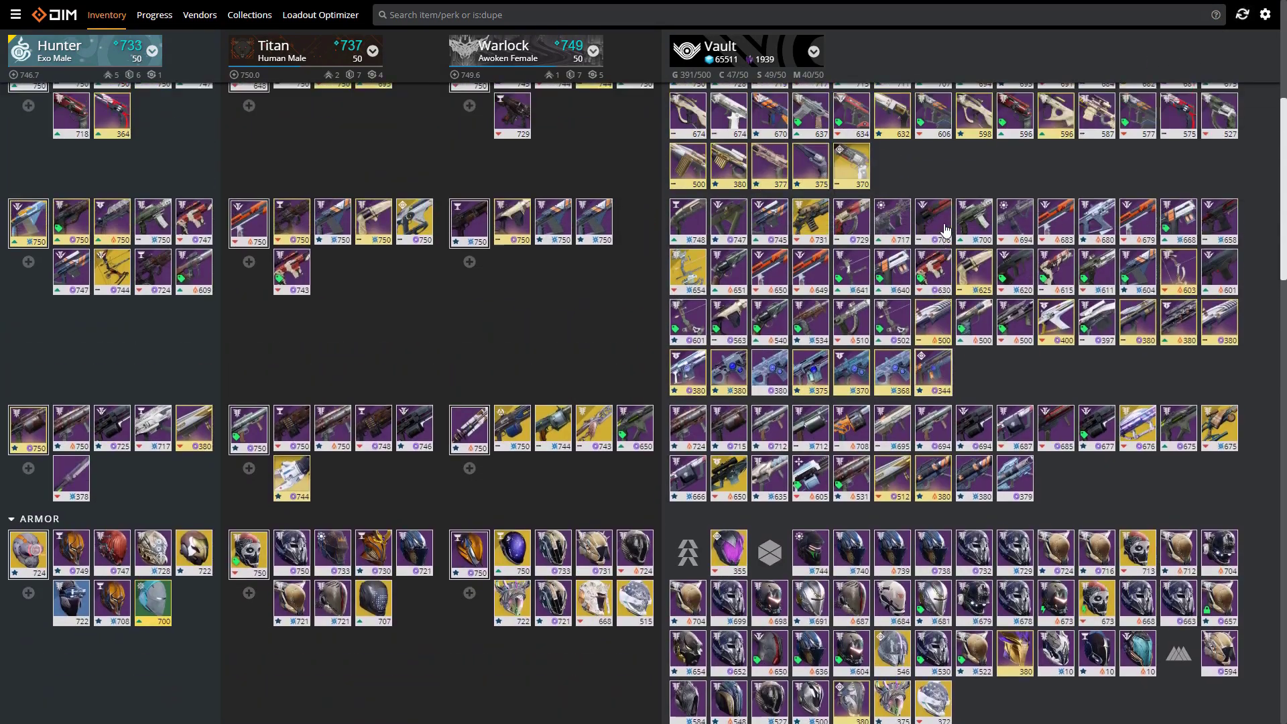
pyautogui.scroll(3, 1062, 115)
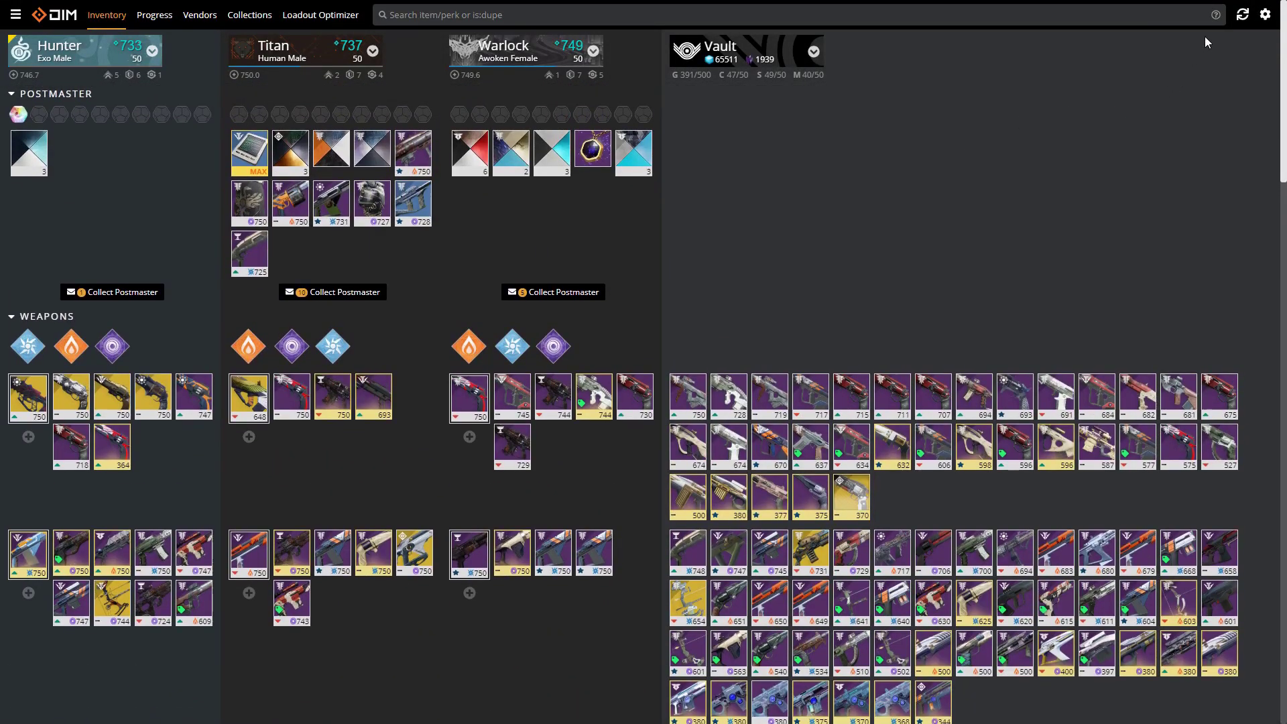
# - Locate is:wishlist in the search filters guide, then close the guide
pyautogui.click(1216, 14)
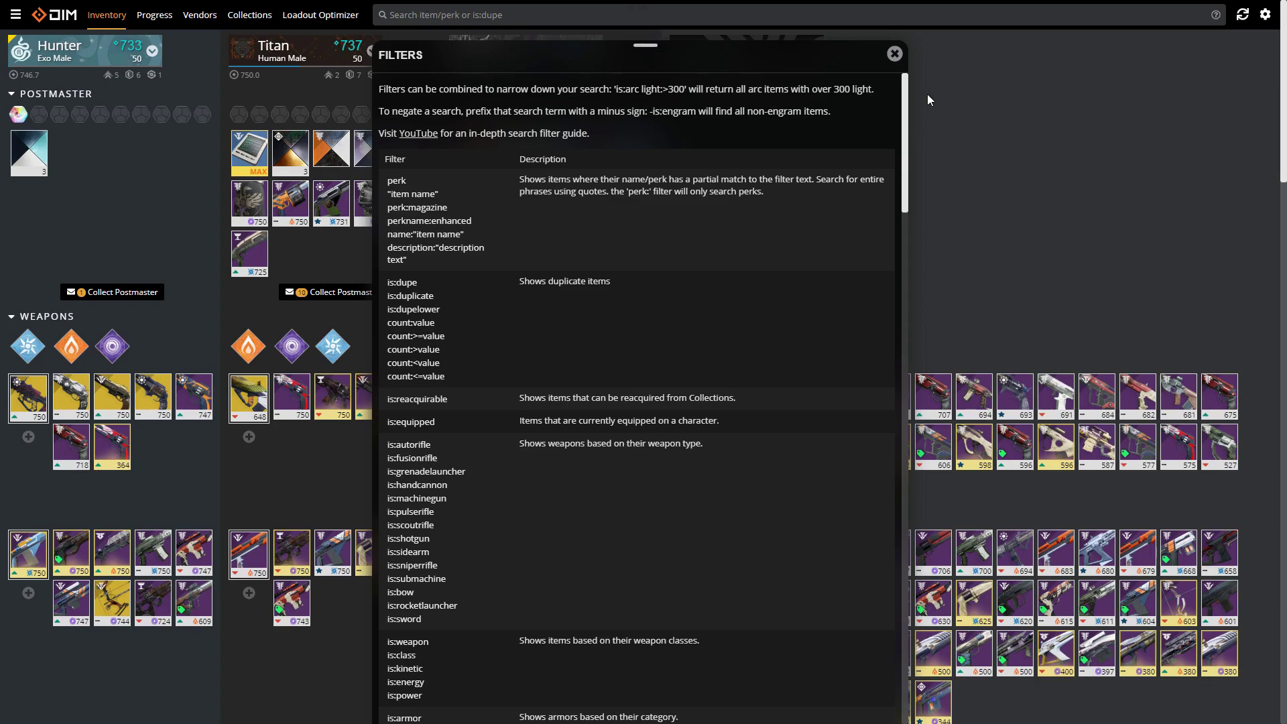
pyautogui.scroll(-1, 905, 97)
pyautogui.moveTo(905, 101); pyautogui.dragTo(905, 262)
pyautogui.scroll(-10, 496, 410)
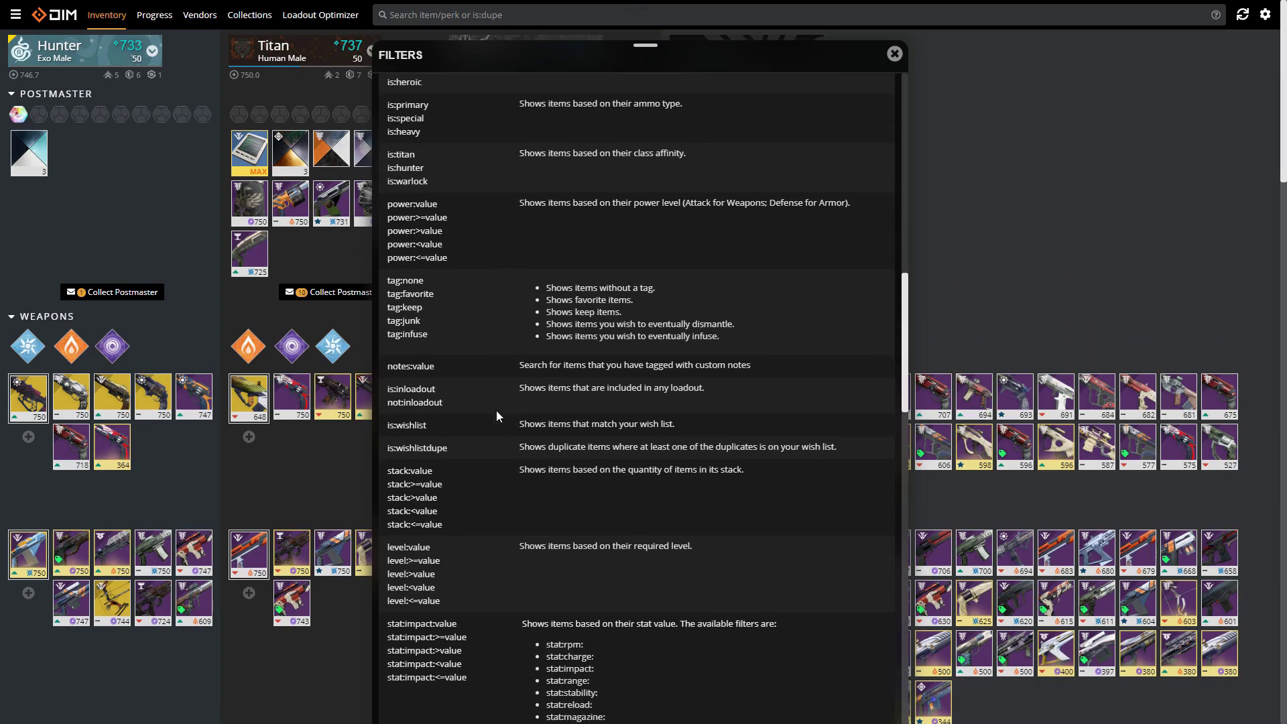
pyautogui.press('Escape')
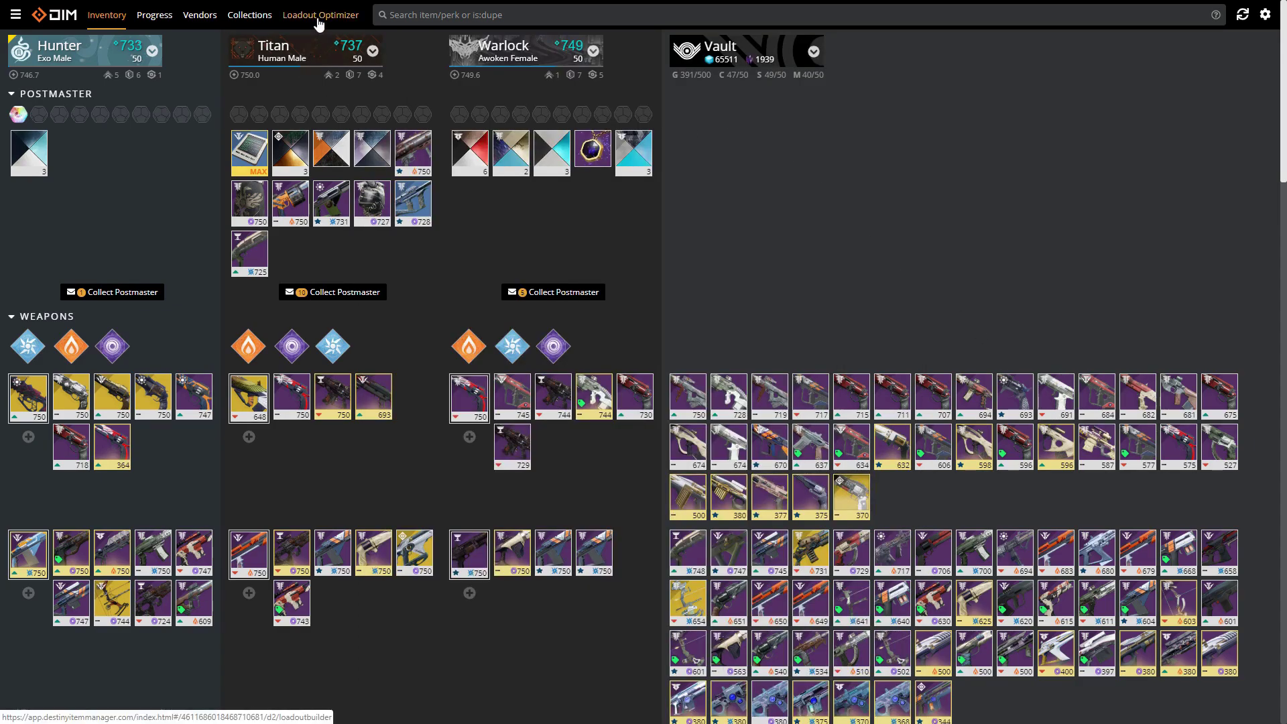
# - Switch to the Loadout Optimizer and open the Choose a Perk sheet with helmet, gauntlet and chest perks
pyautogui.click(319, 16)
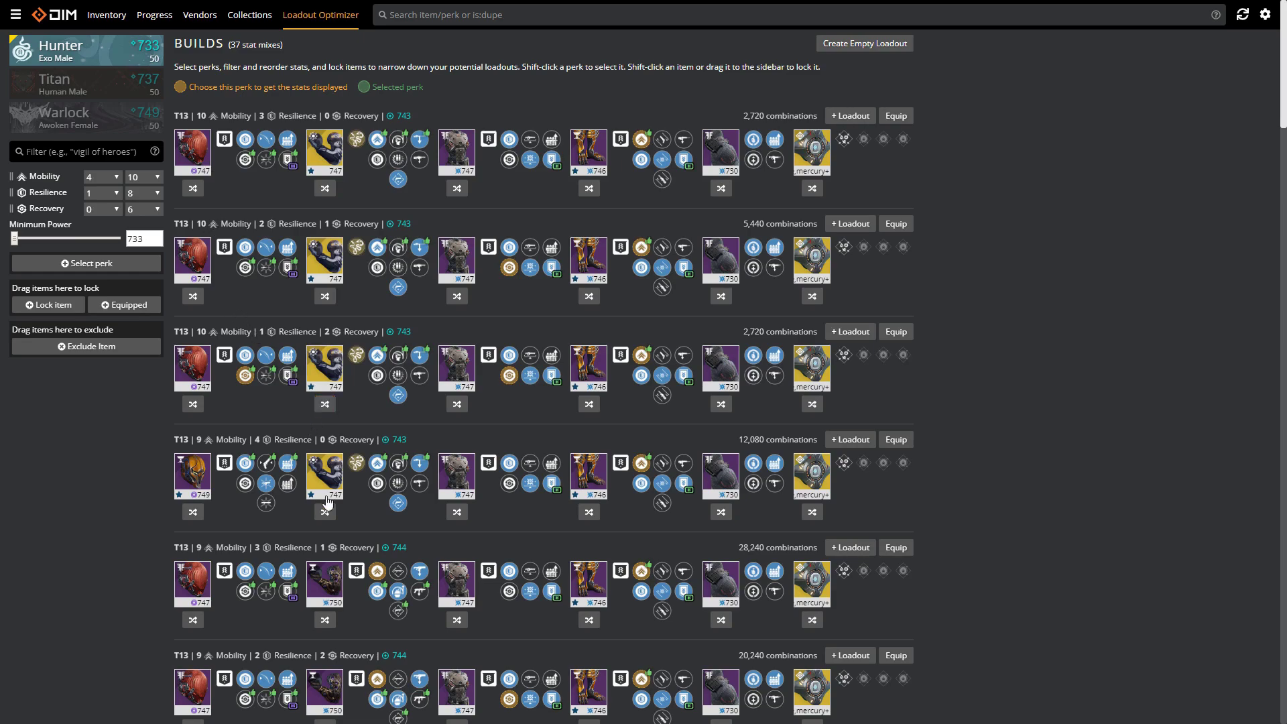
pyautogui.click(85, 267)
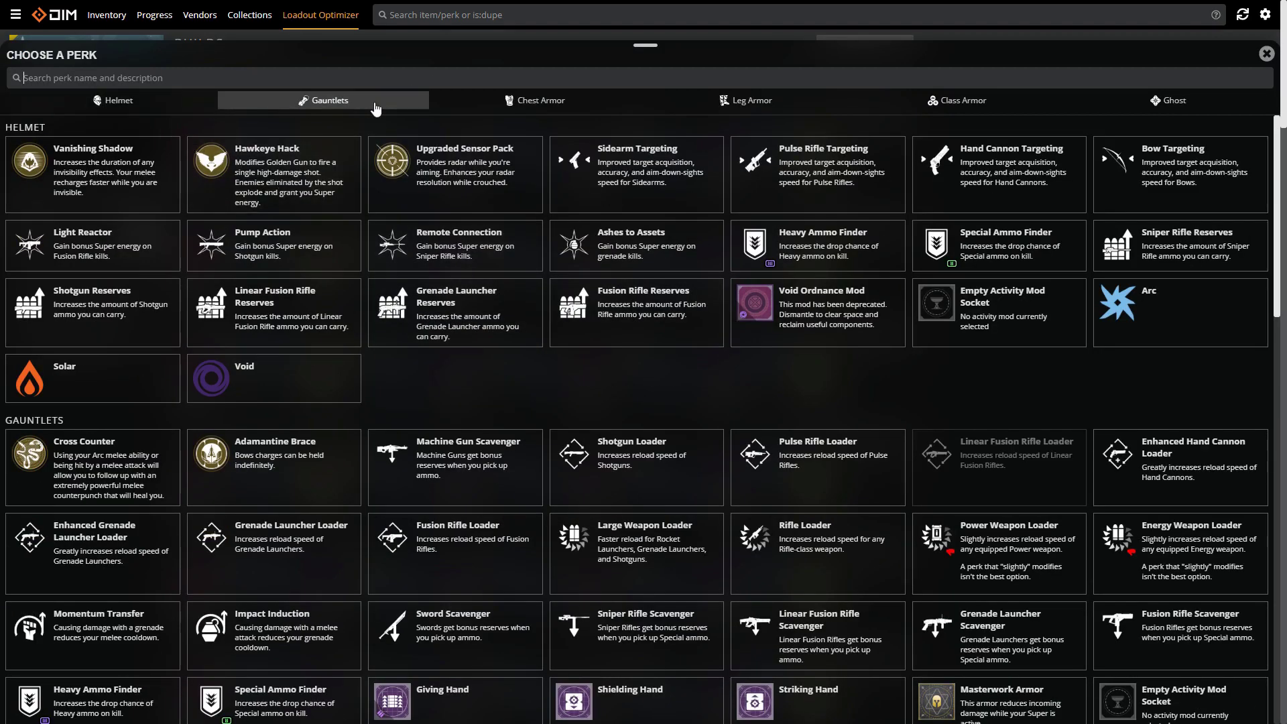
pyautogui.scroll(-8, 322, 202)
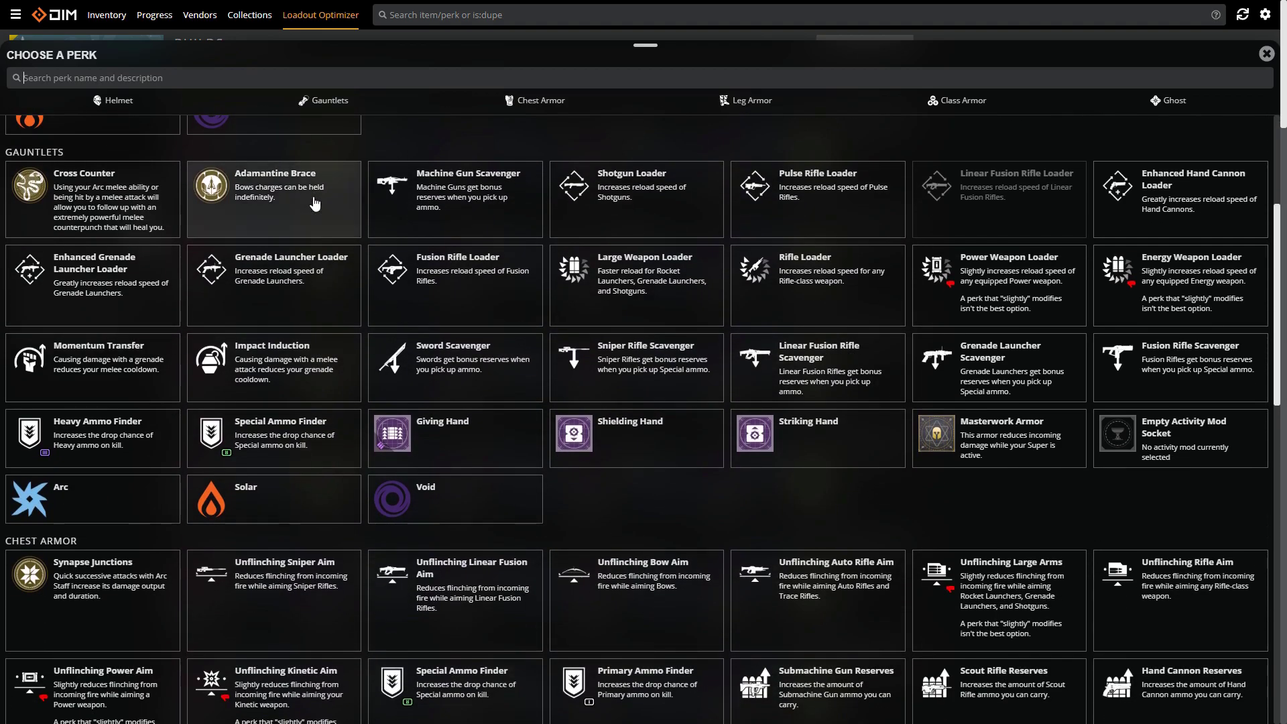
pyautogui.scroll(5, 309, 203)
pyautogui.scroll(3, 309, 203)
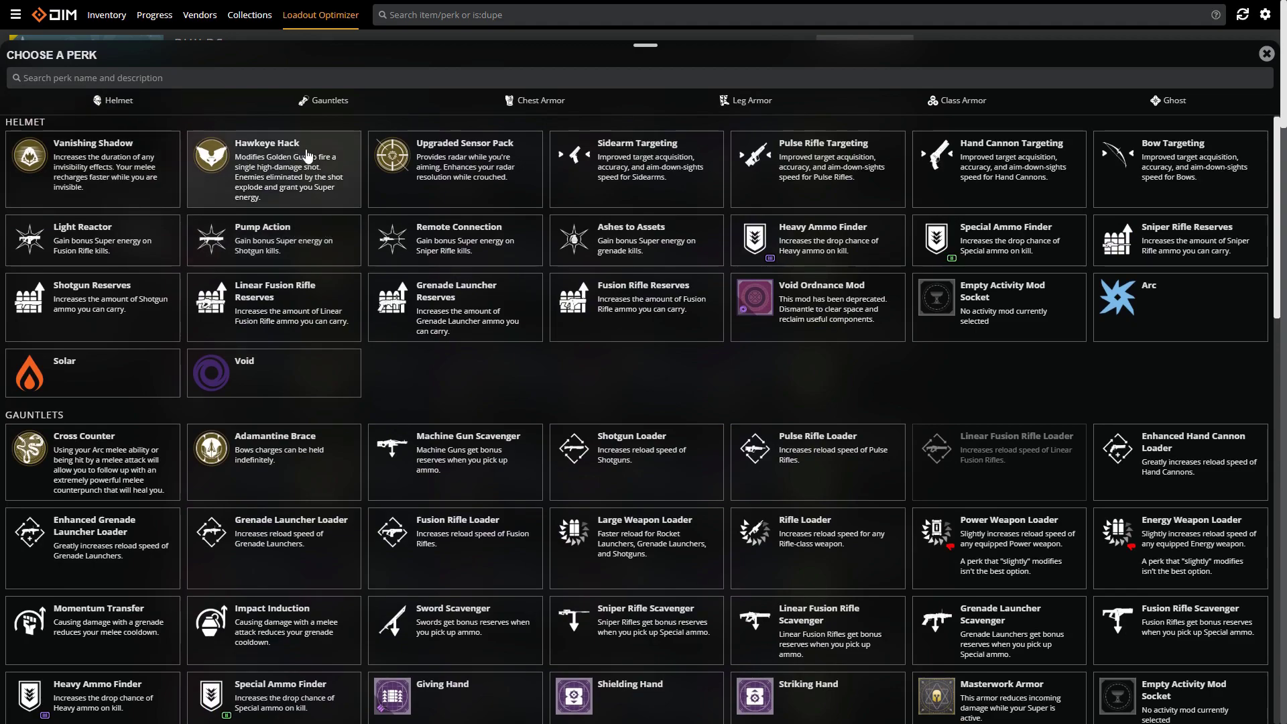
# - Require Hawkeye Hack, Special Ammo Finder, Fusion Rifle Loader and Heavy Ammo Finder perks
pyautogui.click(286, 190)
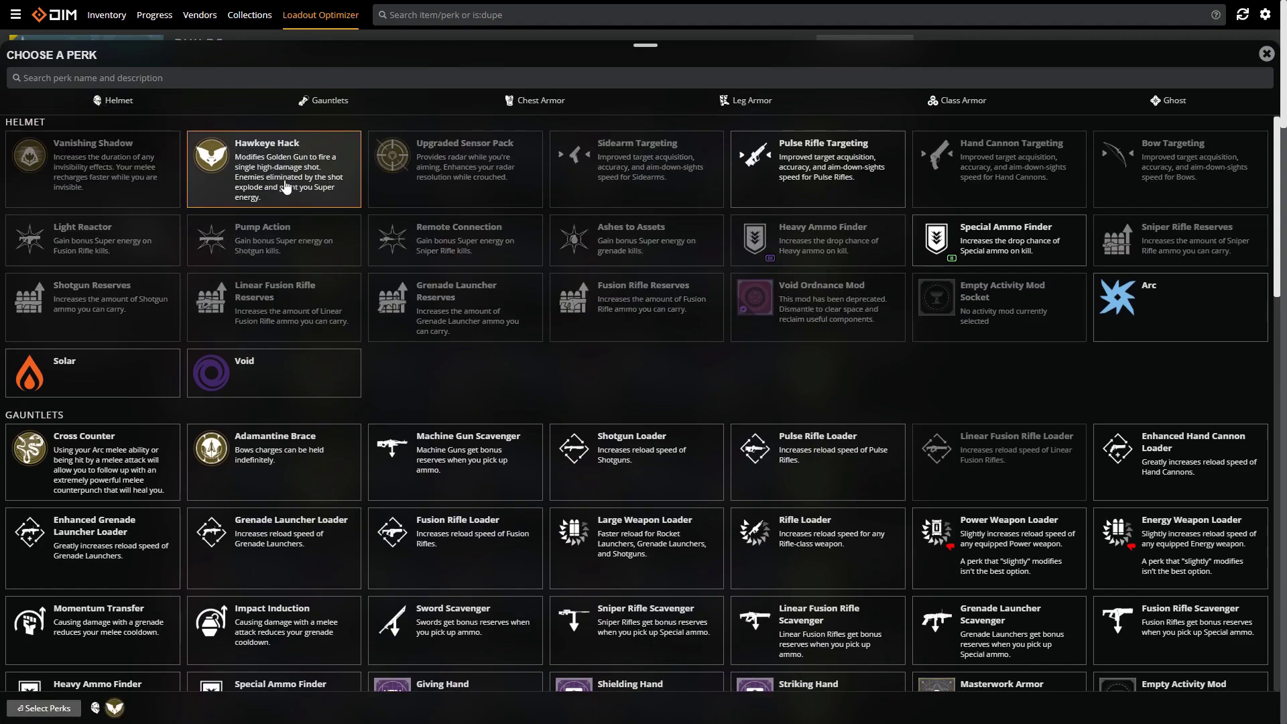
pyautogui.click(959, 243)
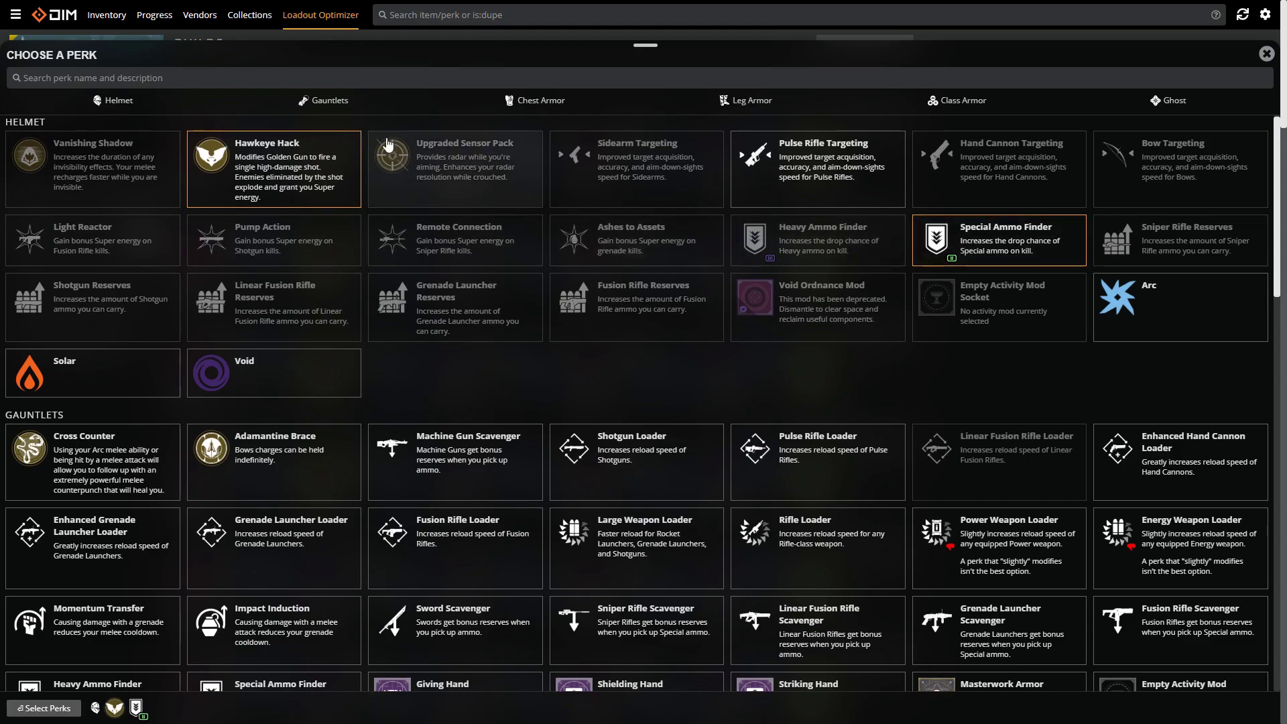
pyautogui.click(331, 99)
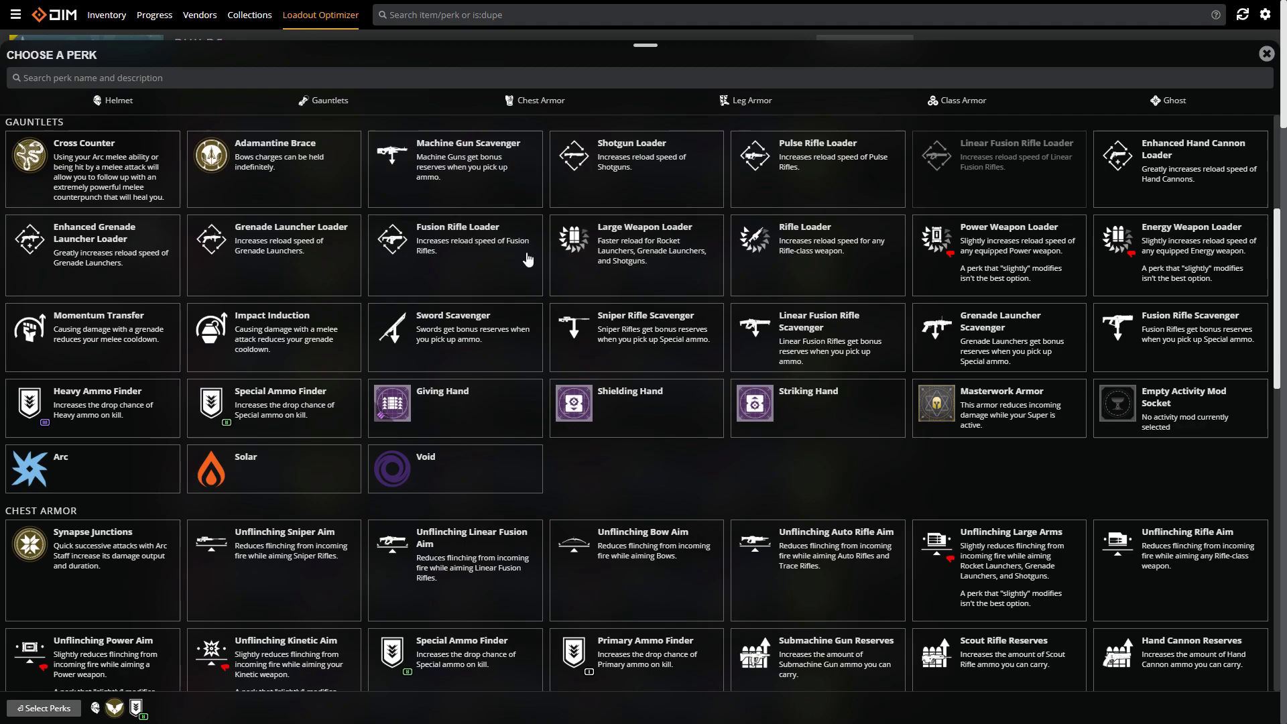
pyautogui.click(452, 256)
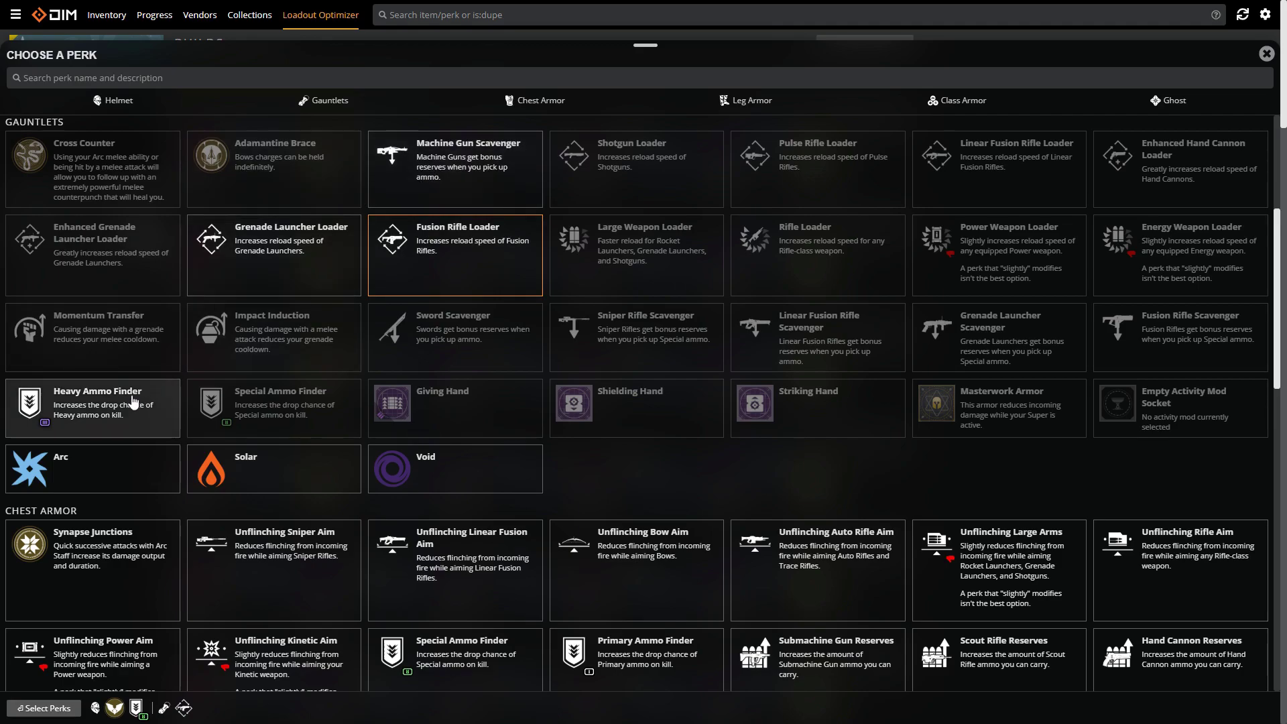
pyautogui.click(94, 407)
# - Require Unflinching Linear Fusion Aim, Submachine Gun Reserves, Enhanced Hand Cannon Dexterity and Pulse Rifle Scavenger
pyautogui.click(540, 100)
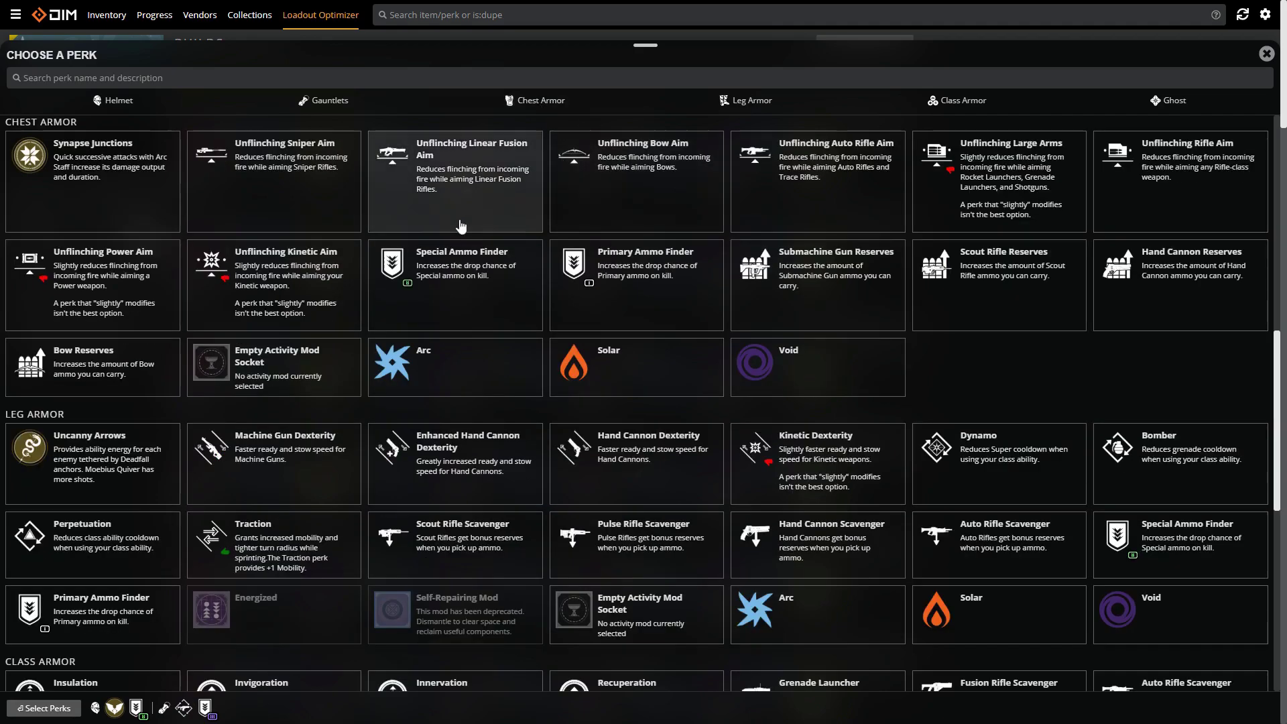
pyautogui.click(461, 186)
pyautogui.click(817, 284)
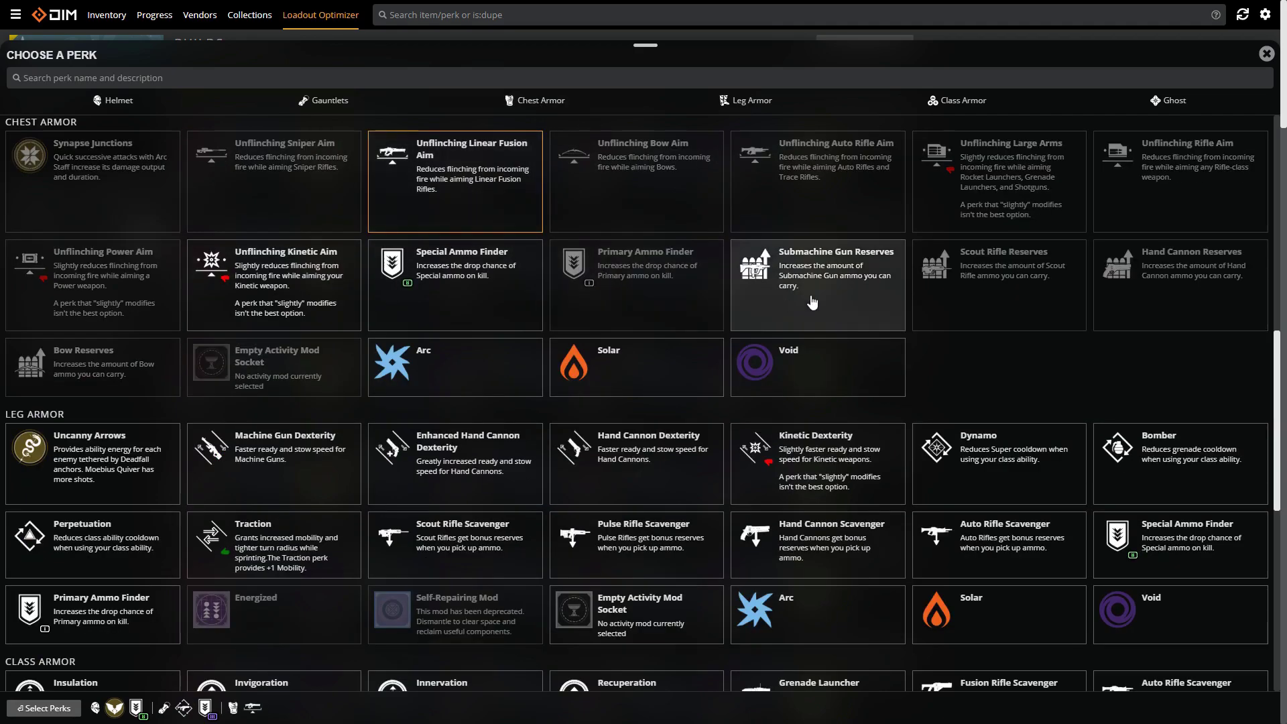
pyautogui.click(751, 100)
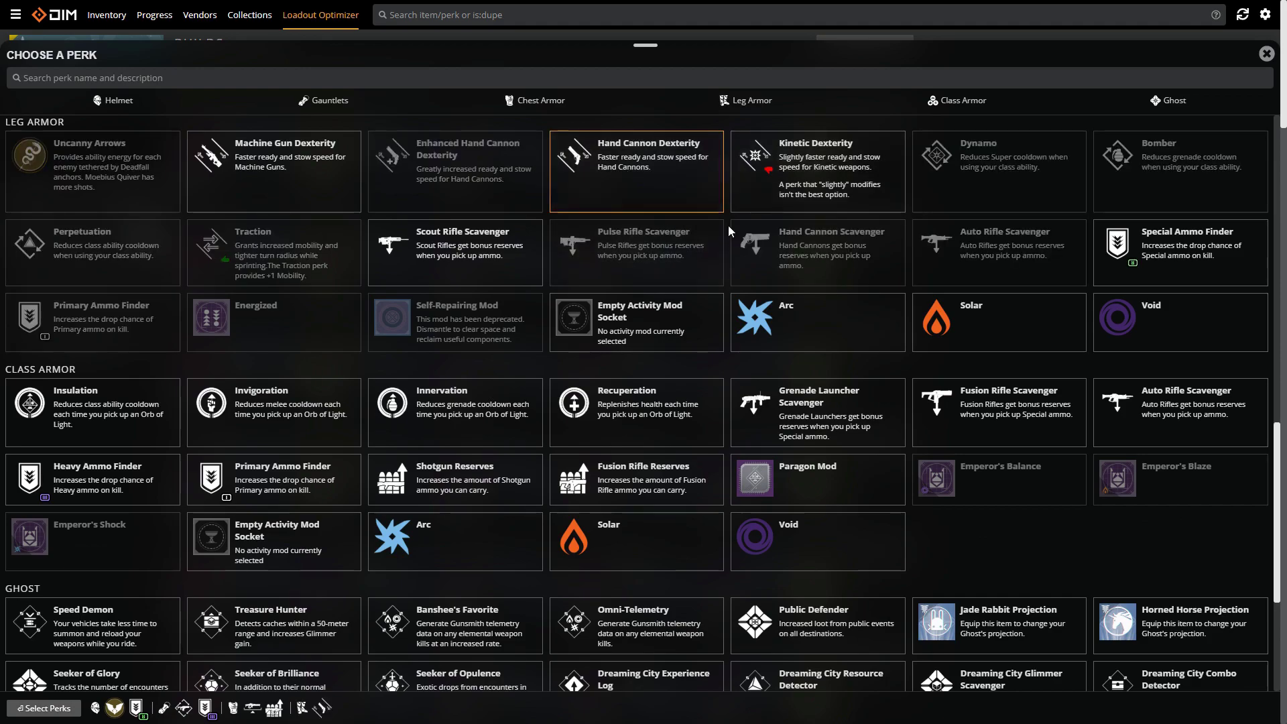
pyautogui.click(488, 161)
pyautogui.click(630, 251)
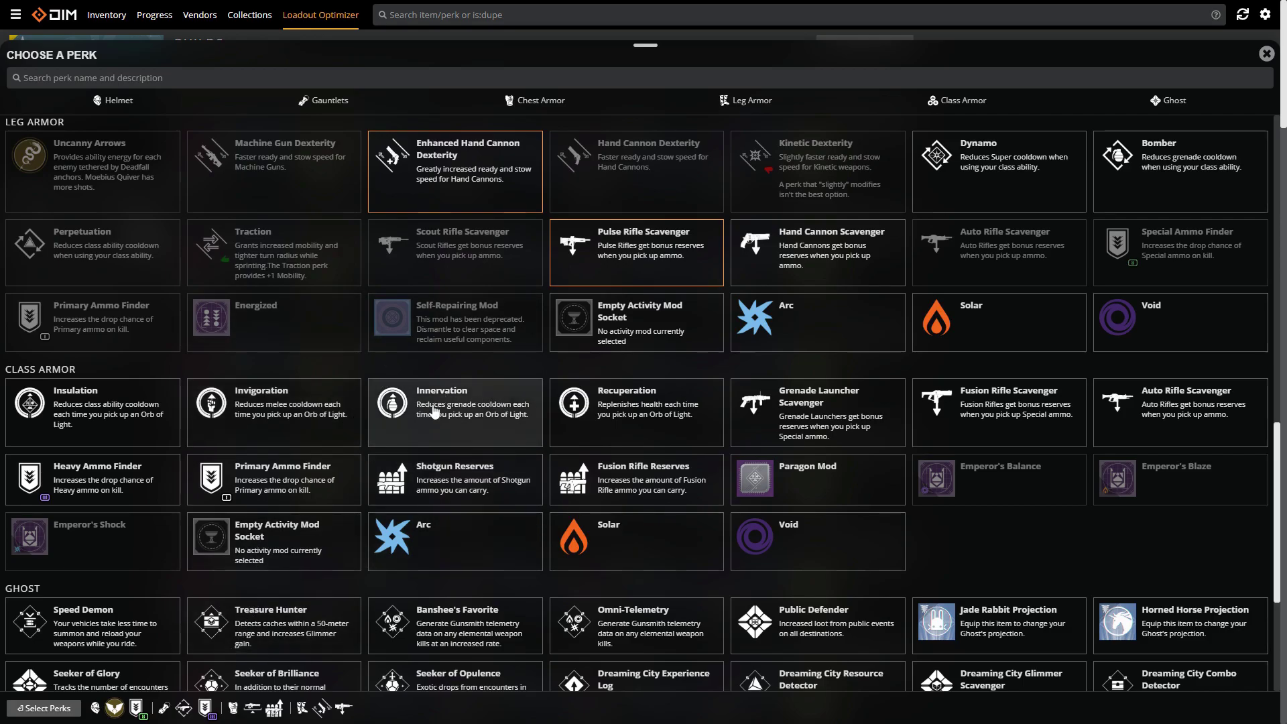
pyautogui.scroll(10, 440, 409)
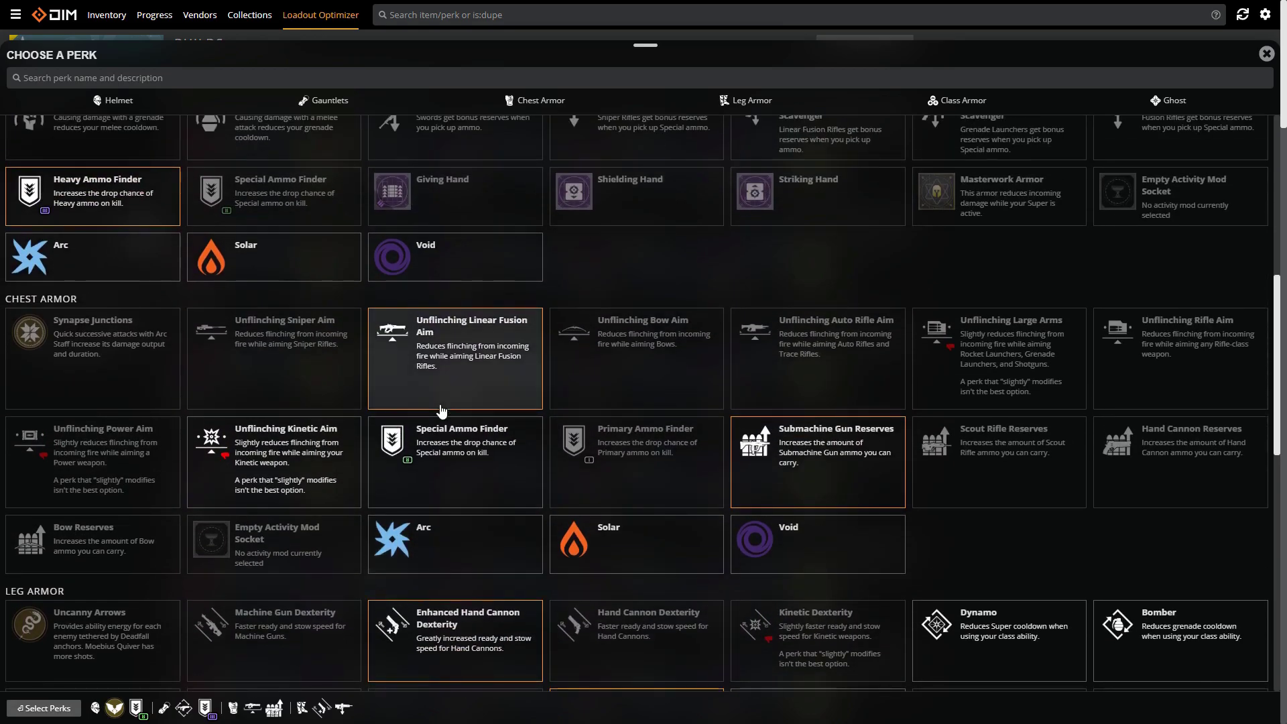
pyautogui.scroll(-10, 441, 412)
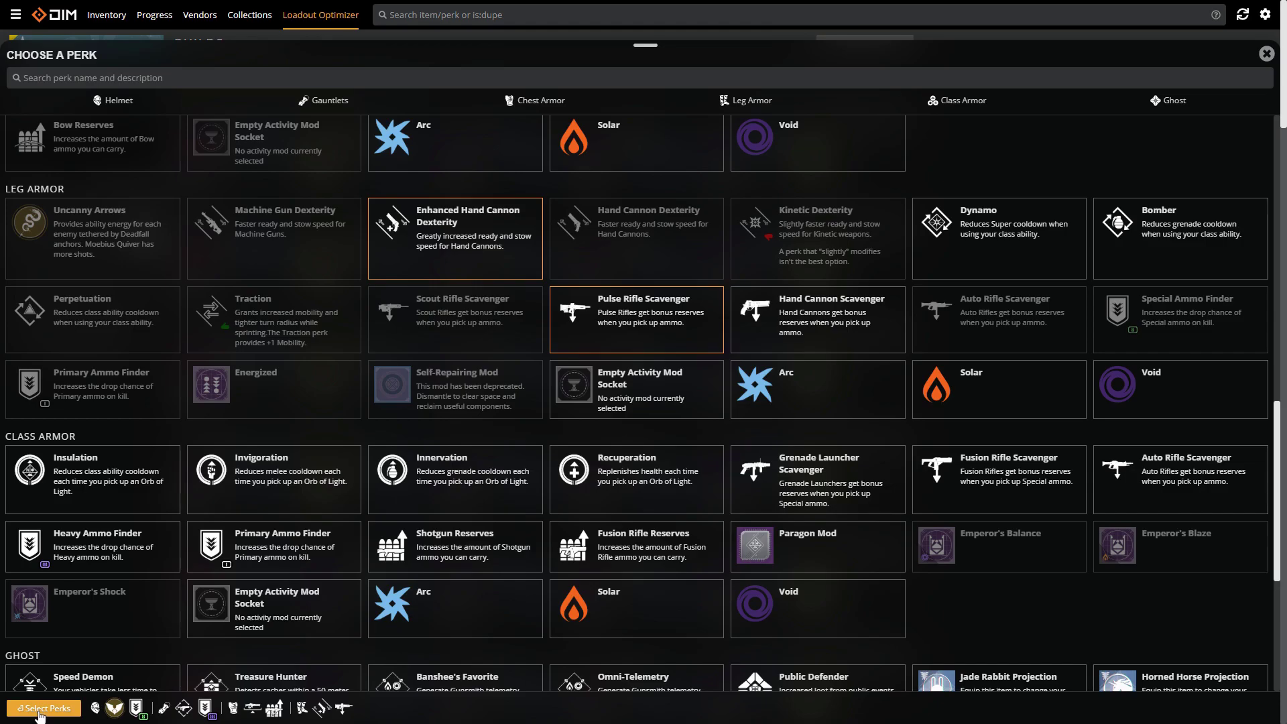
# - Apply the chosen perks and return to the build list
pyautogui.click(42, 709)
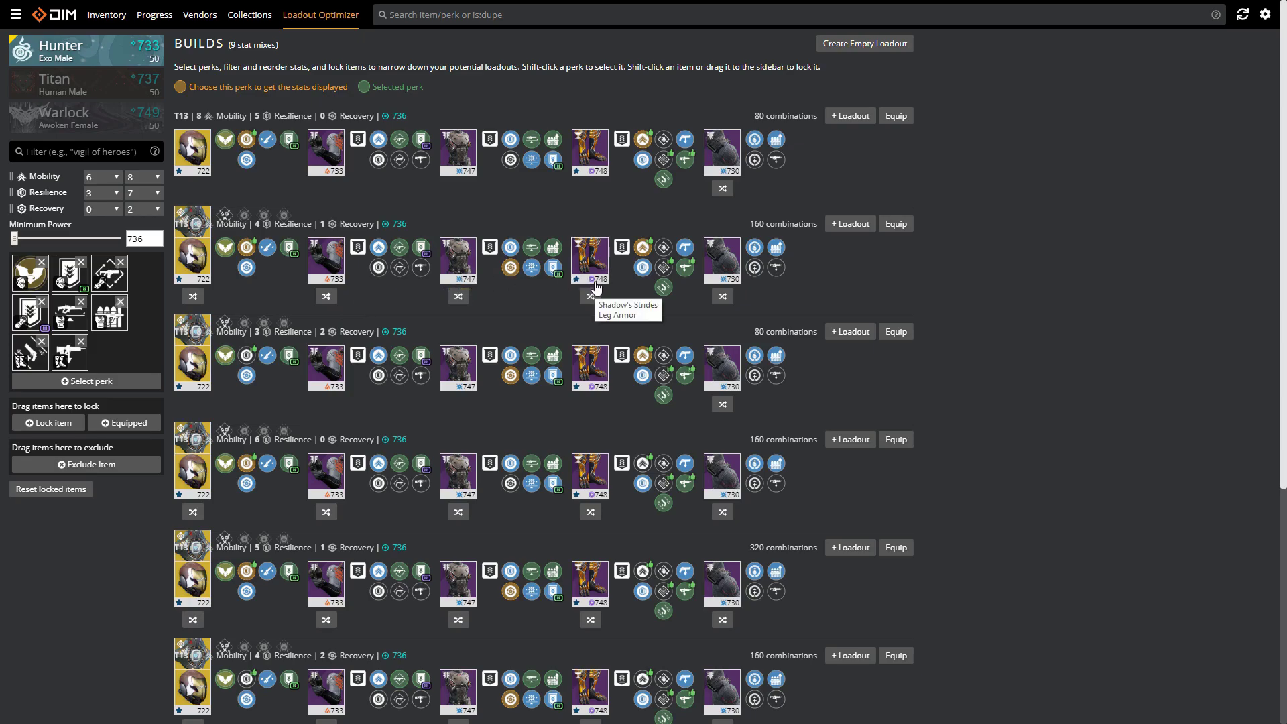
pyautogui.moveTo(517, 348)
pyautogui.scroll(-5, 516, 347)
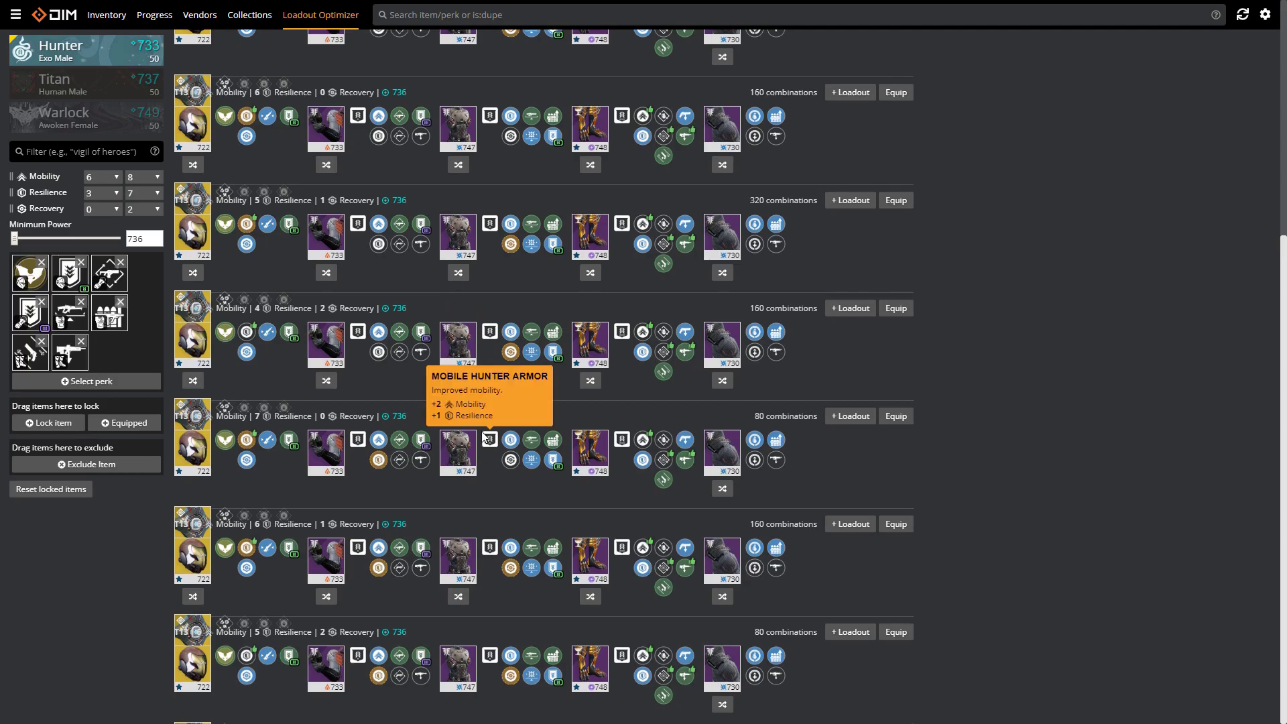
pyautogui.scroll(4, 478, 435)
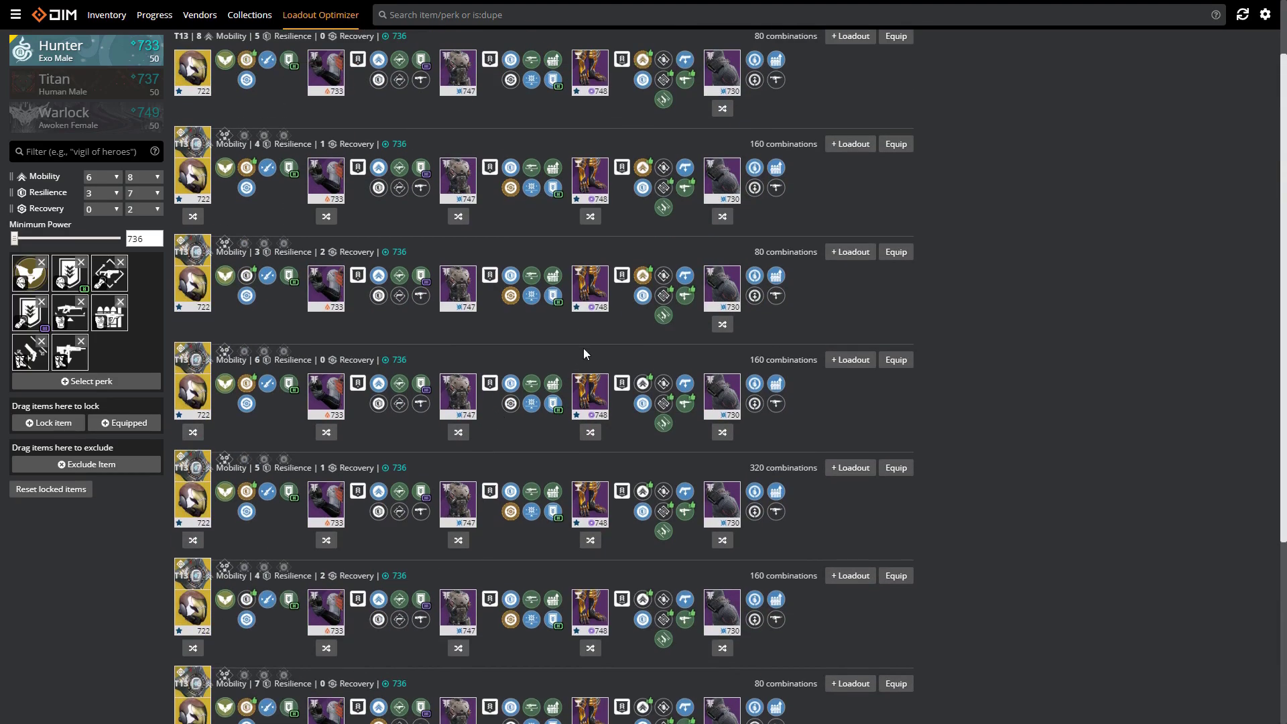
# - Exclude the Prodigal Cloak and lock the 722 helmet, 733 gauntlets and first build's boots
pyautogui.moveTo(729, 296); pyautogui.dragTo(115, 458)
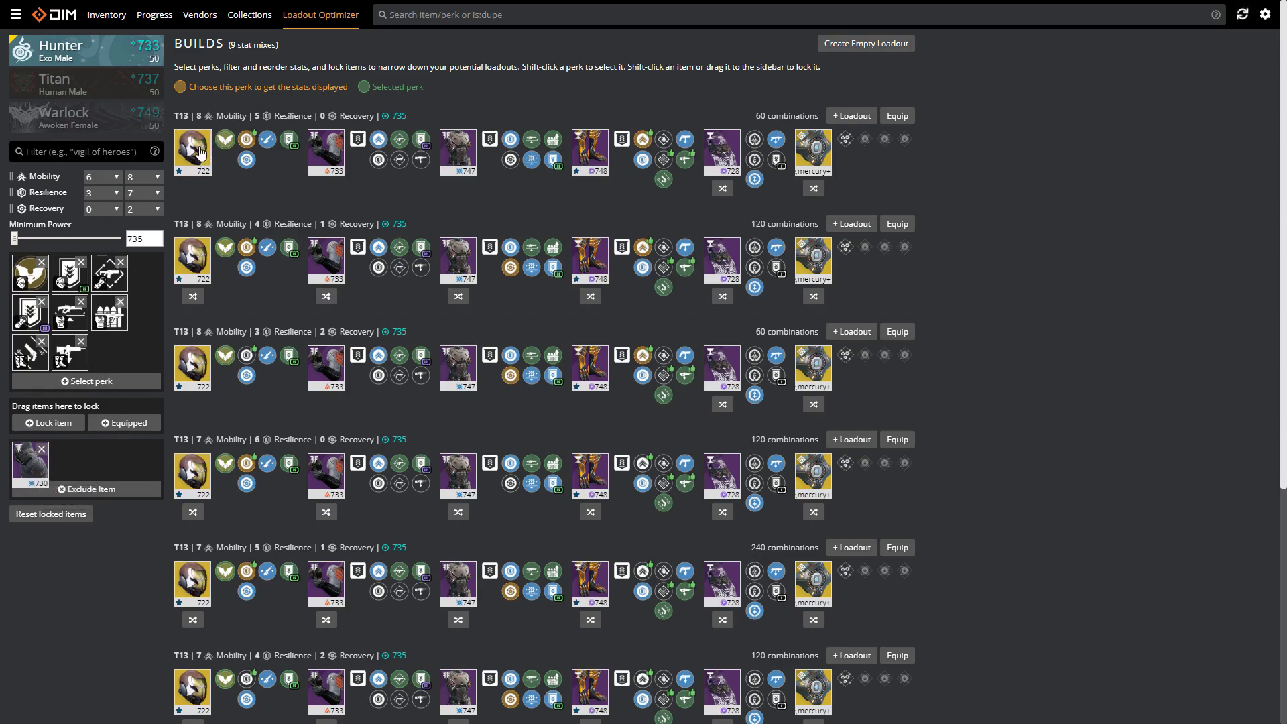
pyautogui.moveTo(198, 151); pyautogui.dragTo(47, 414)
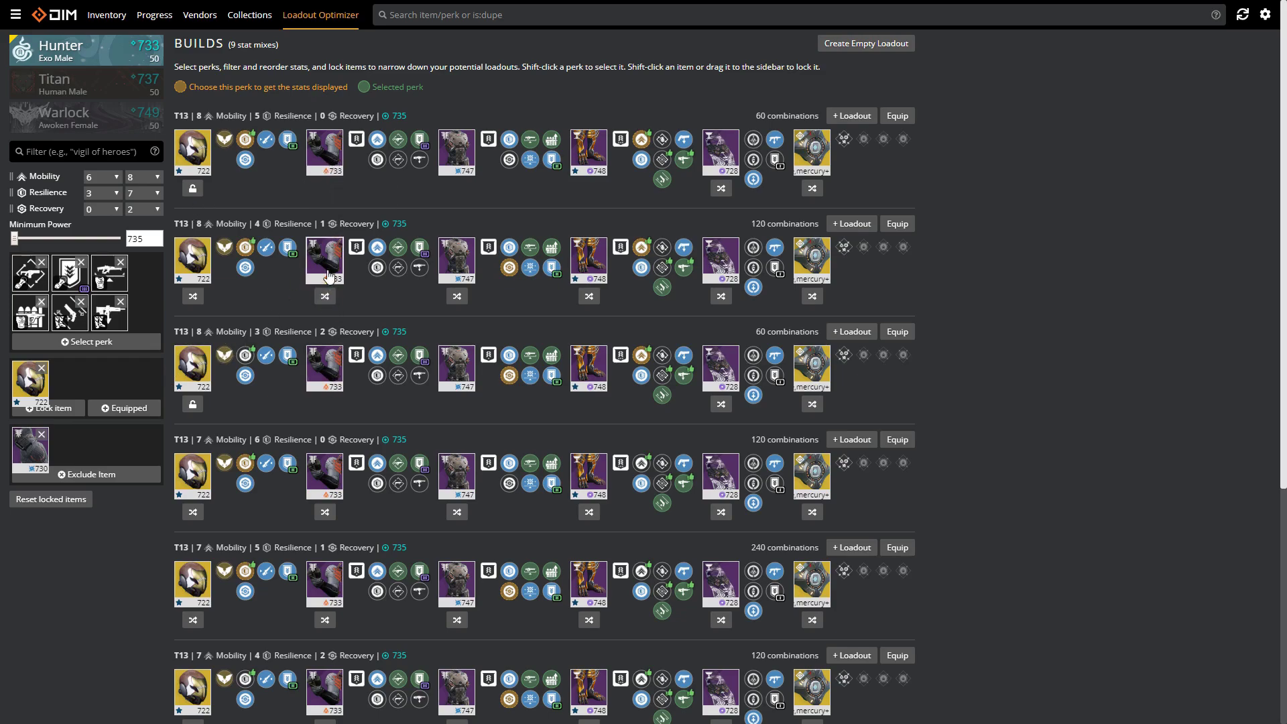
pyautogui.moveTo(329, 154); pyautogui.dragTo(104, 381)
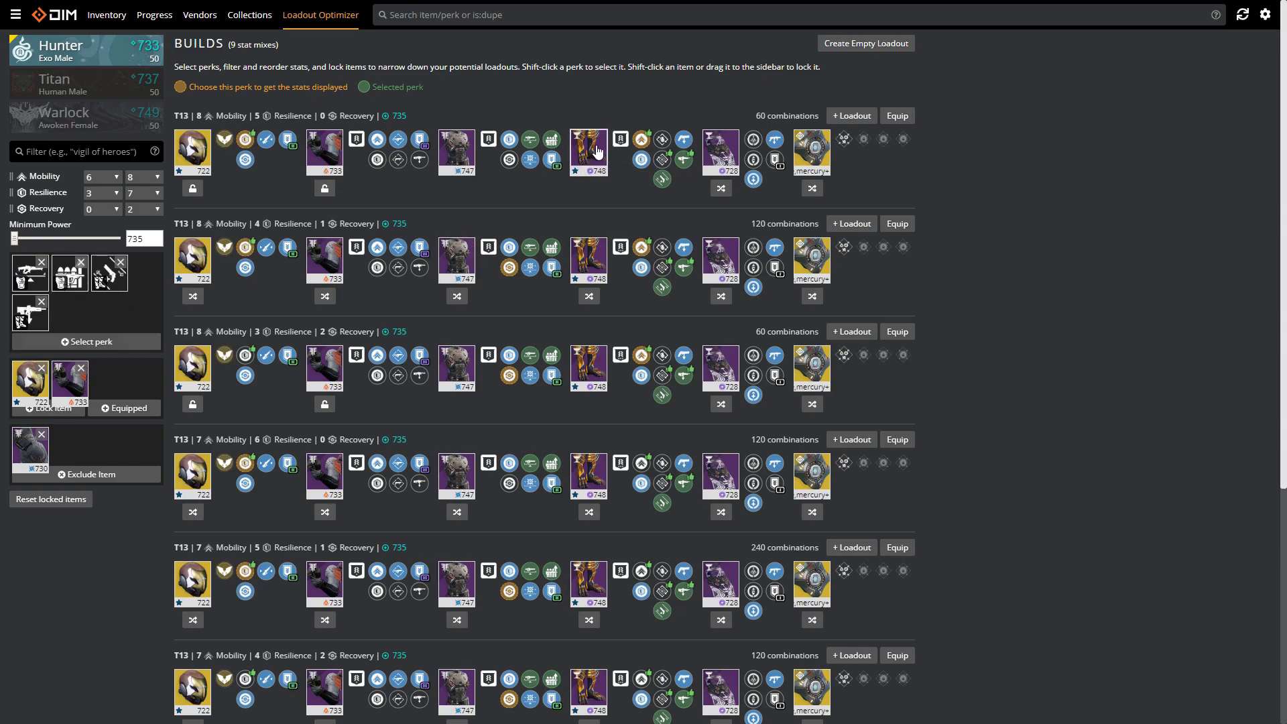
pyautogui.moveTo(593, 149); pyautogui.dragTo(593, 176)
# - Clear all locked perks and items and raise the minimum power to 738
pyautogui.click(67, 498)
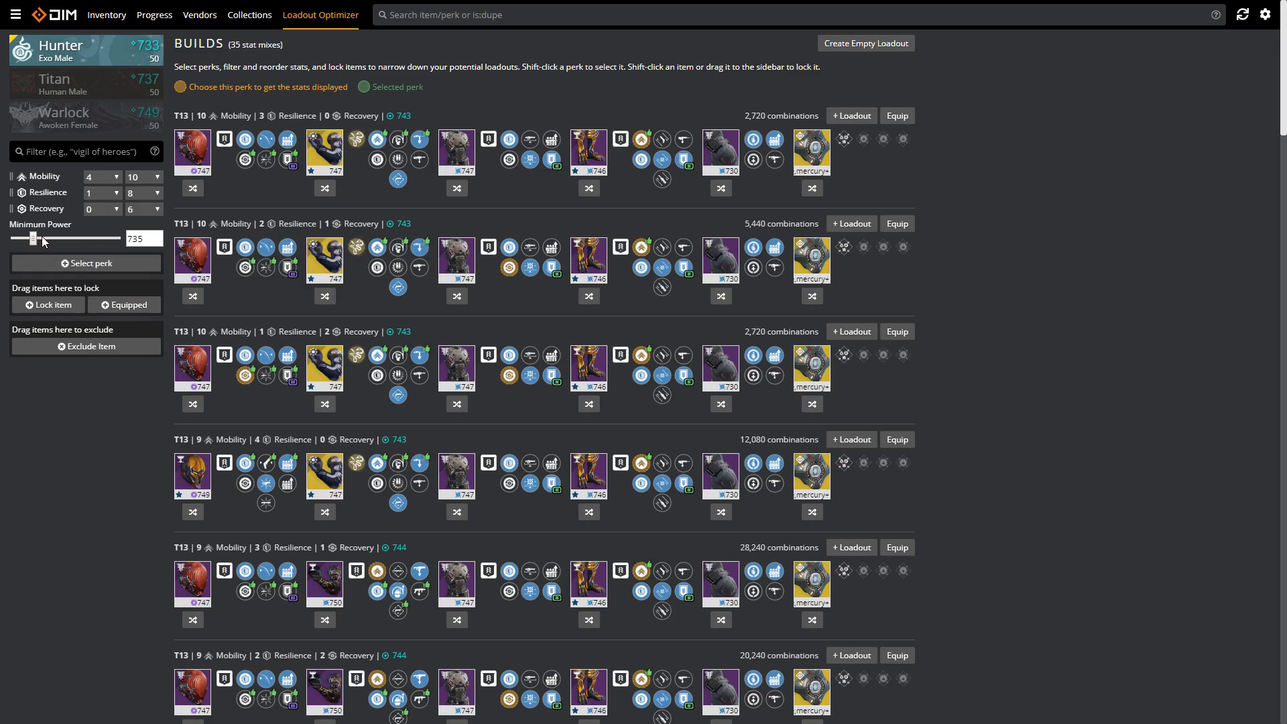
pyautogui.moveTo(34, 239); pyautogui.dragTo(83, 239)
pyautogui.moveTo(79, 238); pyautogui.dragTo(61, 245)
# - Keep the Mobility minimum at 4, then return to the inventory and open Talons of the Eagle's details
pyautogui.click(114, 175)
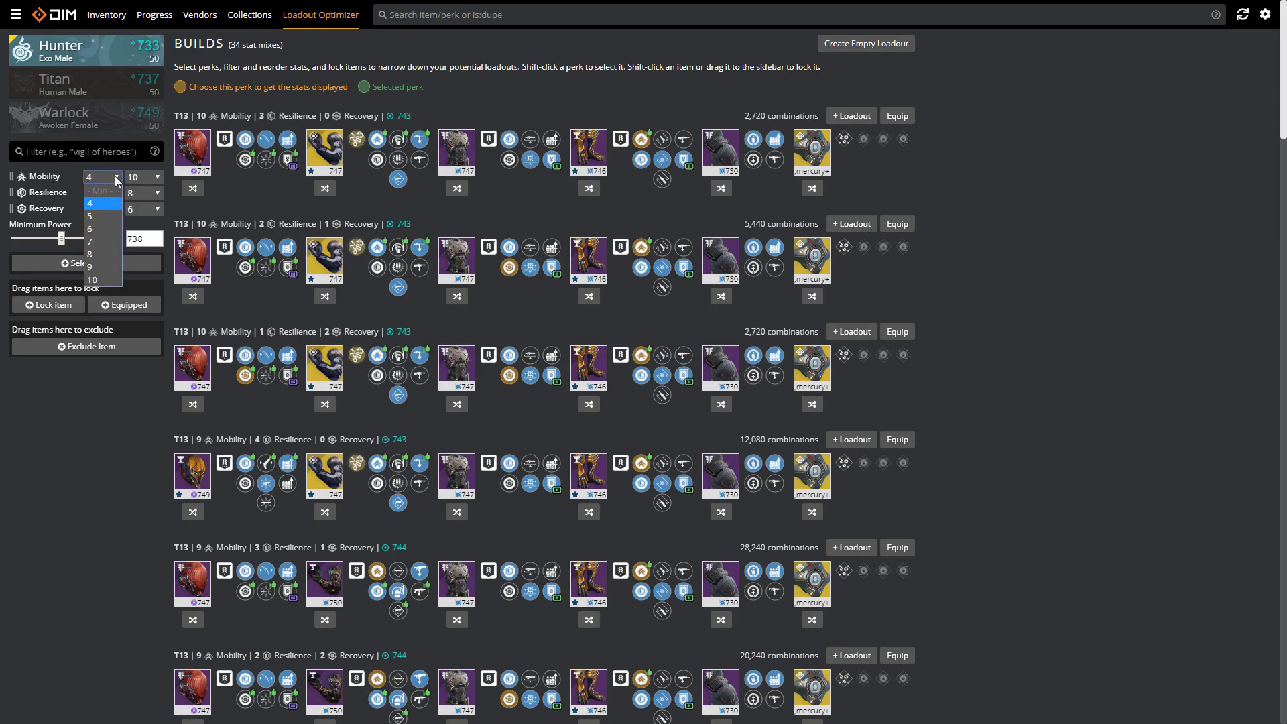
pyautogui.click(115, 179)
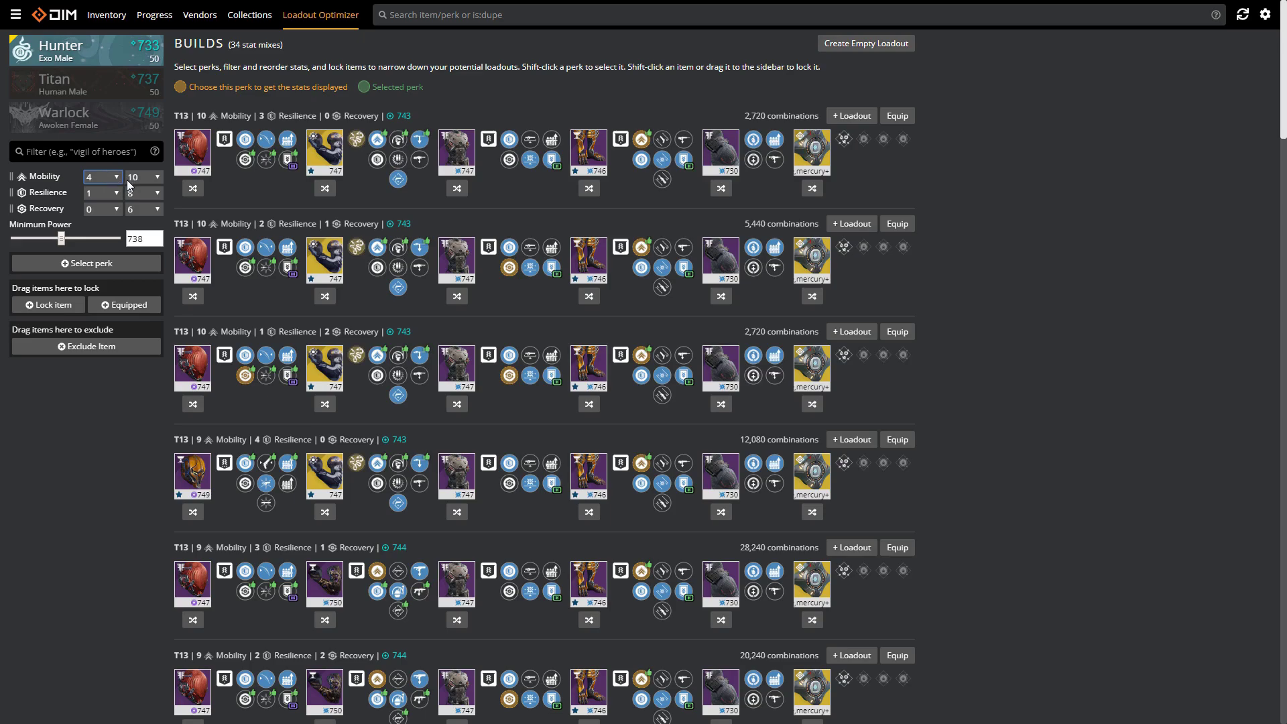
pyautogui.hotkey('alt', 'Left')
pyautogui.click(777, 385)
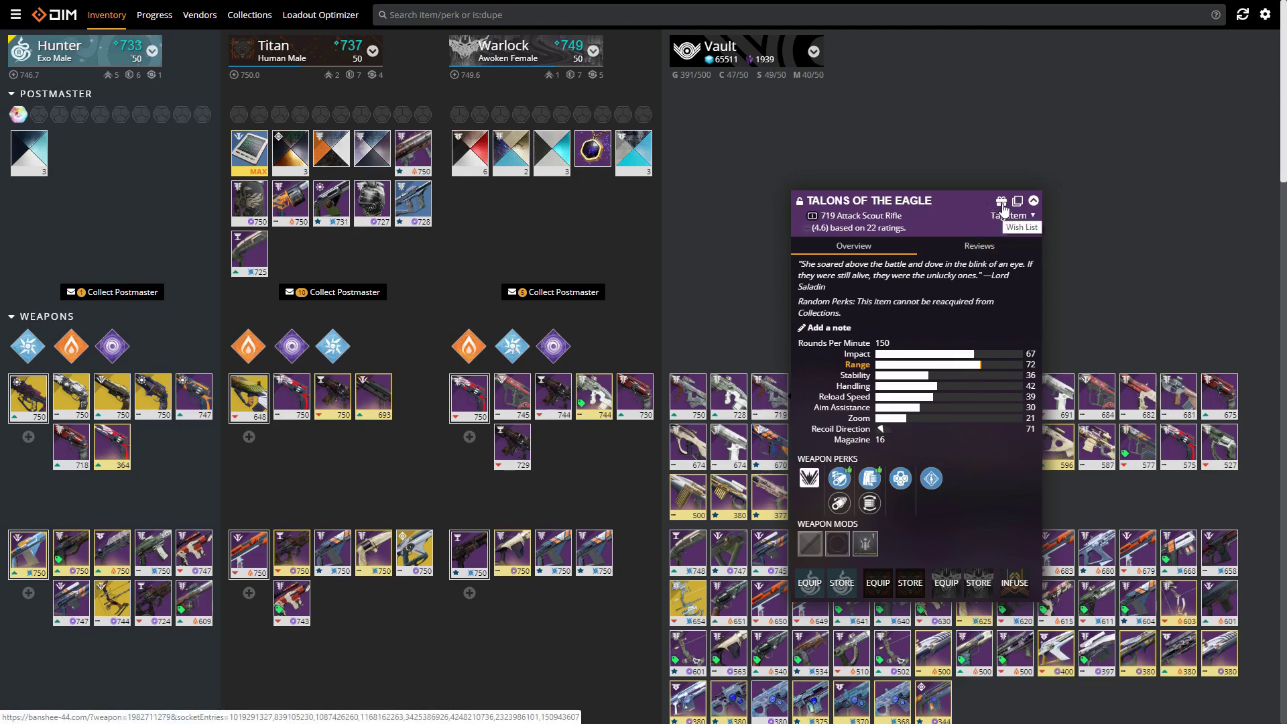
# - Send Talons of the Eagle to Banshee-44 using the popup's Wish List icon
pyautogui.click(1003, 207)
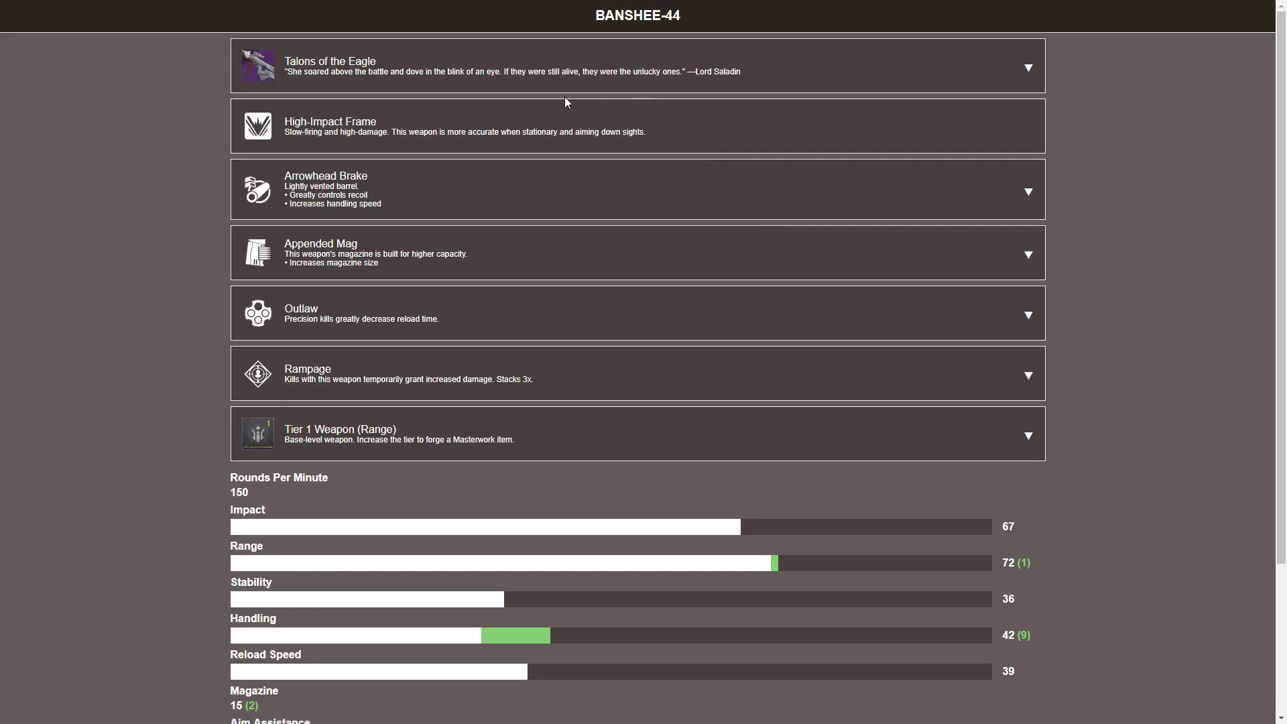
# - Pick Blast Furnace from the Banshee-44 weapon list
pyautogui.click(999, 69)
pyautogui.click(999, 70)
pyautogui.click(1011, 63)
pyautogui.scroll(10, 698, 218)
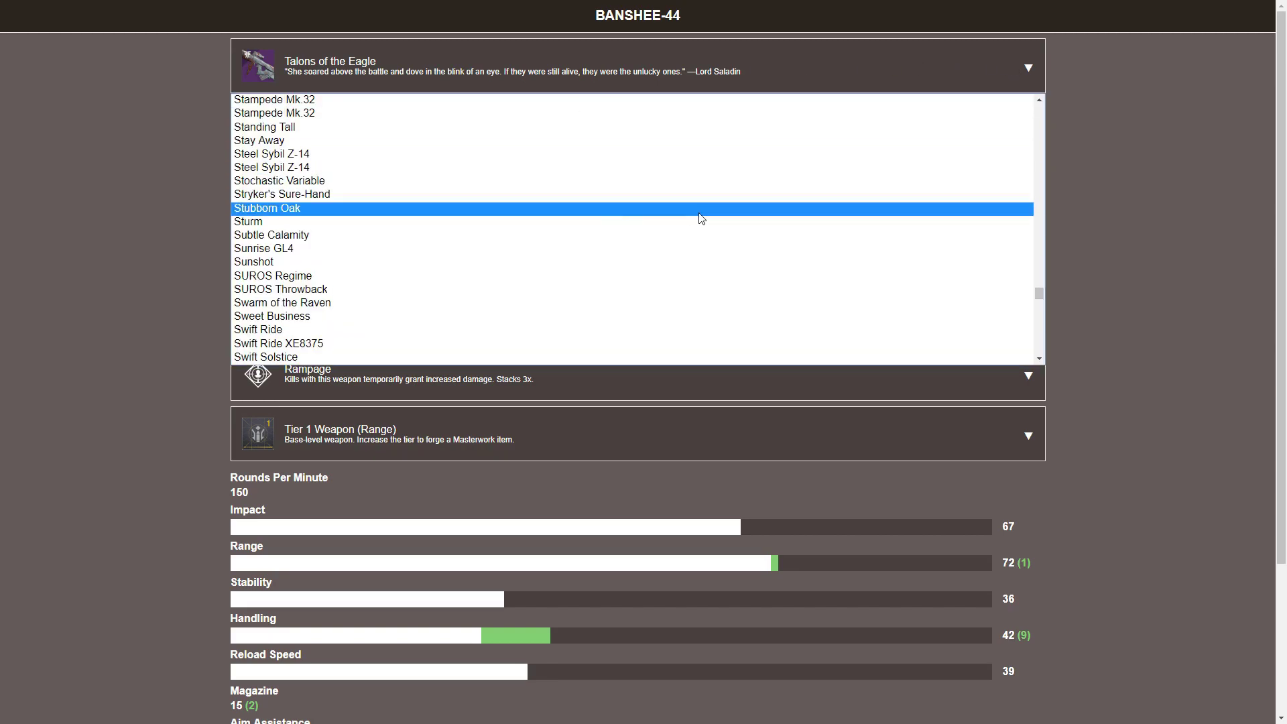
pyautogui.moveTo(1039, 269); pyautogui.dragTo(1042, 129)
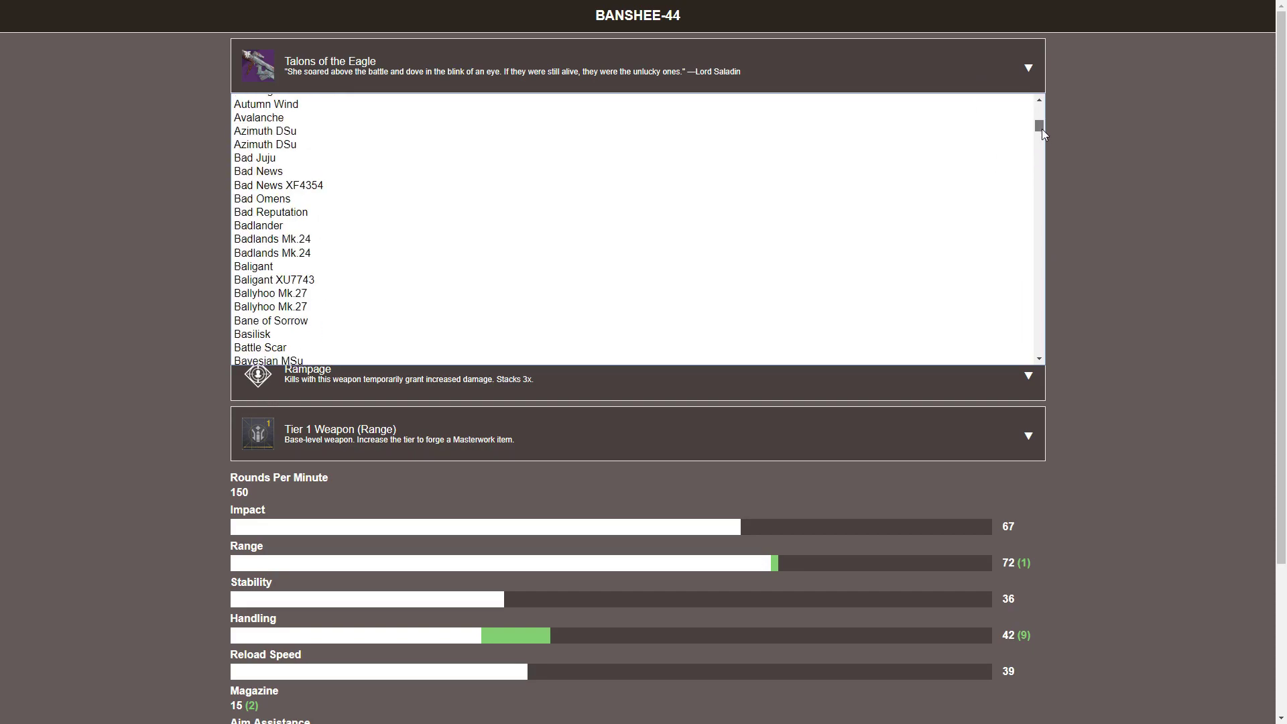
pyautogui.scroll(-2, 451, 204)
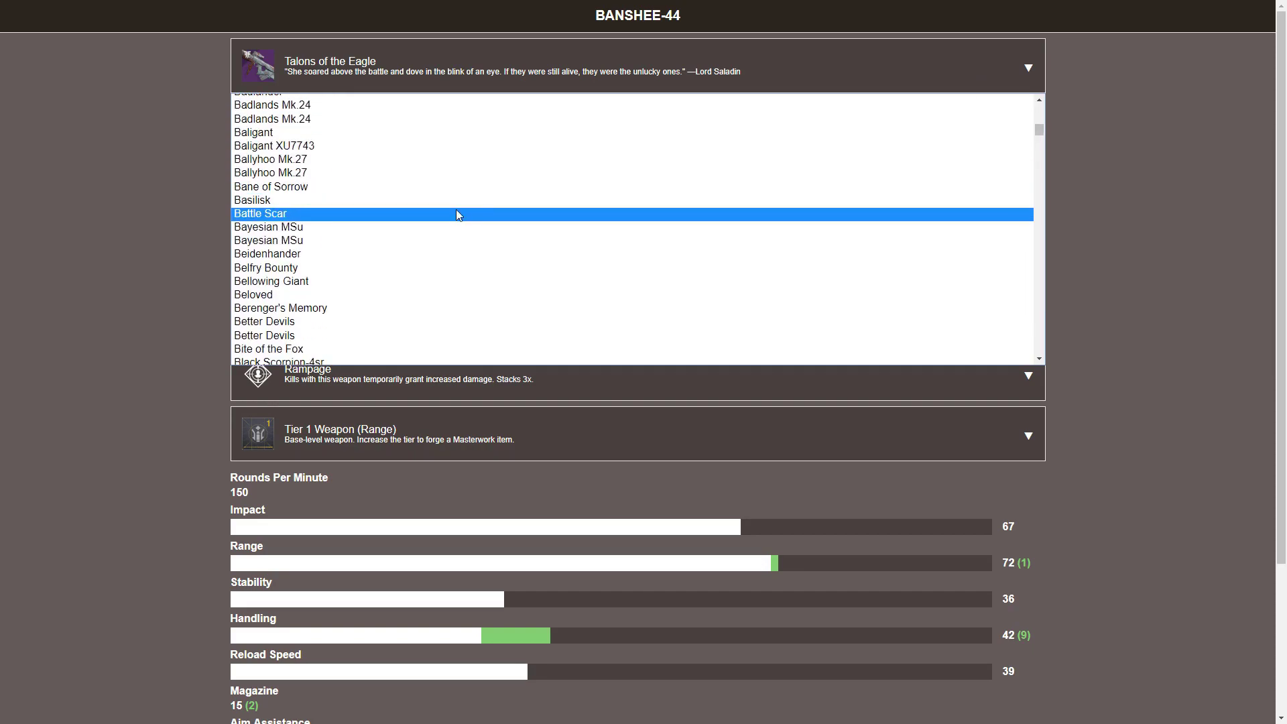
pyautogui.scroll(-10, 449, 214)
pyautogui.scroll(4, 446, 216)
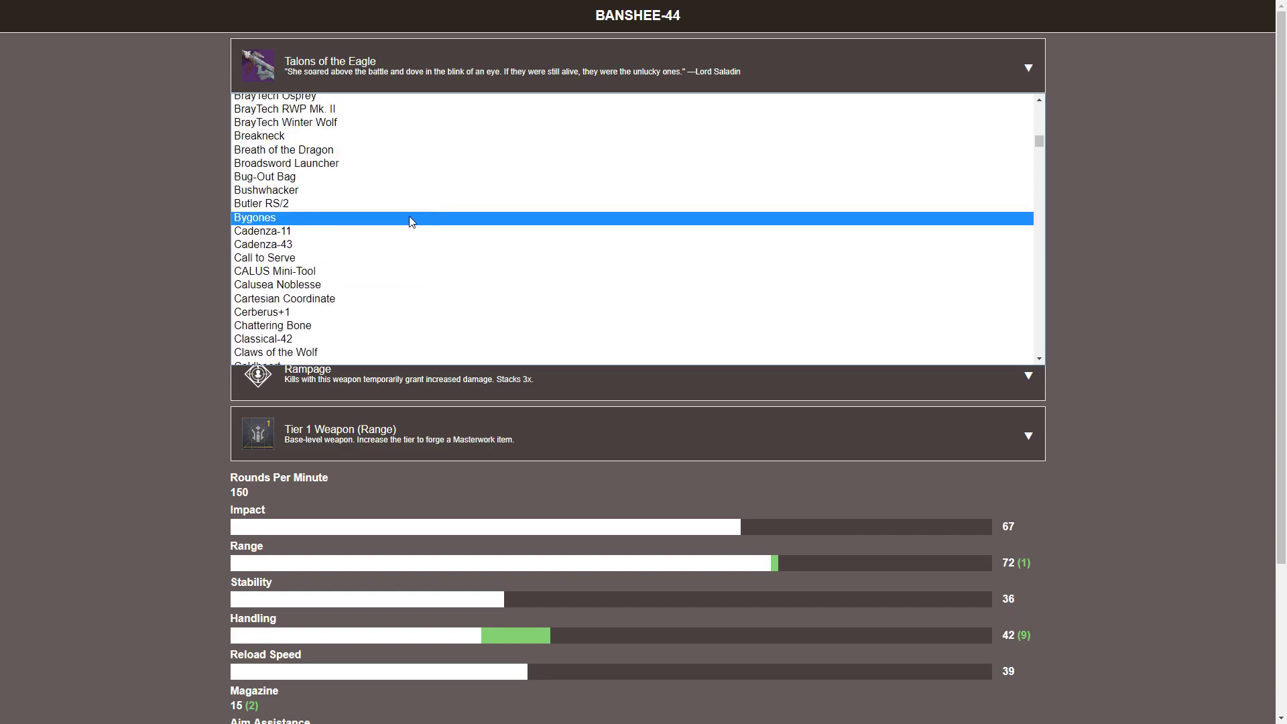
pyautogui.scroll(4, 375, 218)
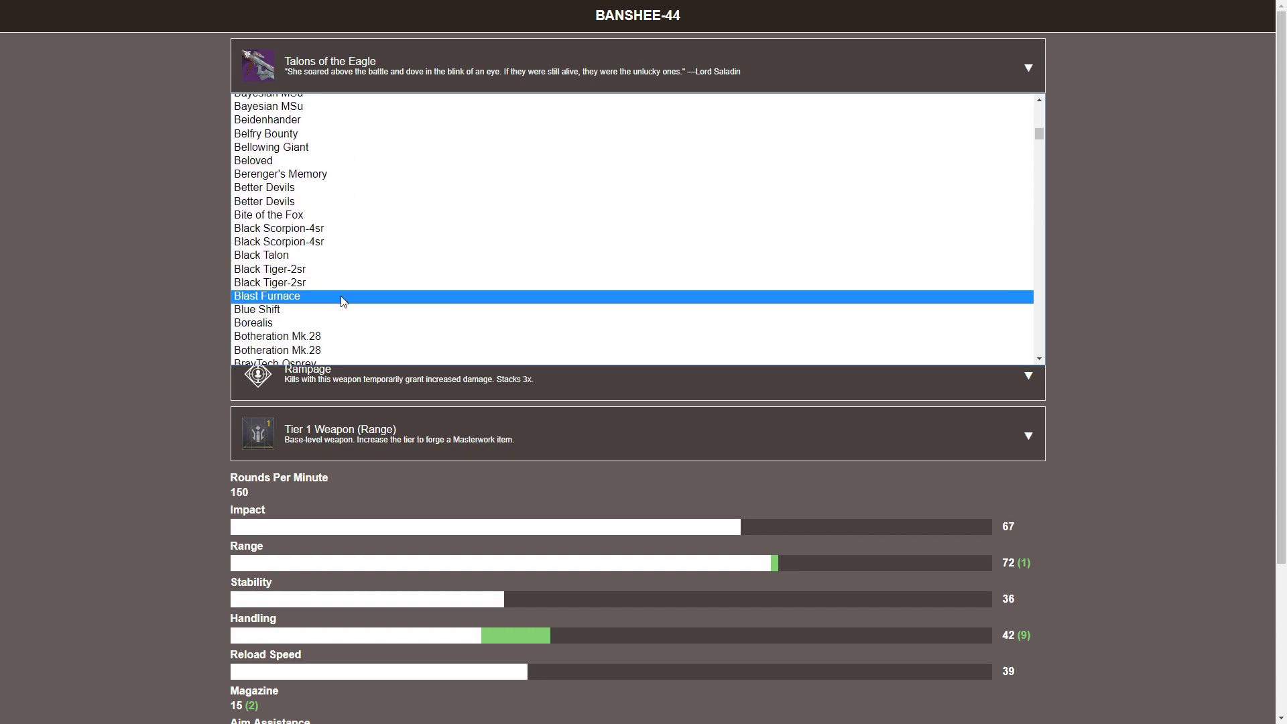
pyautogui.click(343, 301)
# - Set the sight to Satou Focus Lens and the magazine to Flared Magwell, and replace Headseeker with Rampage
pyautogui.click(389, 192)
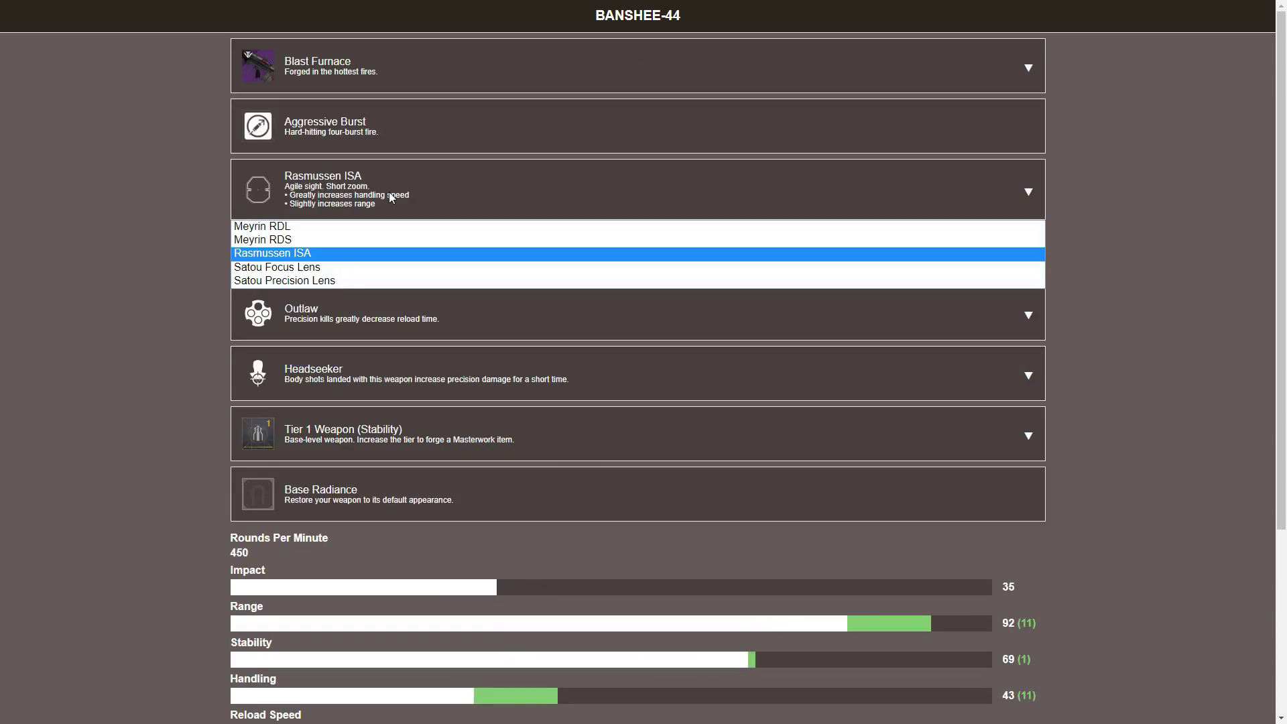
pyautogui.click(359, 267)
pyautogui.click(376, 253)
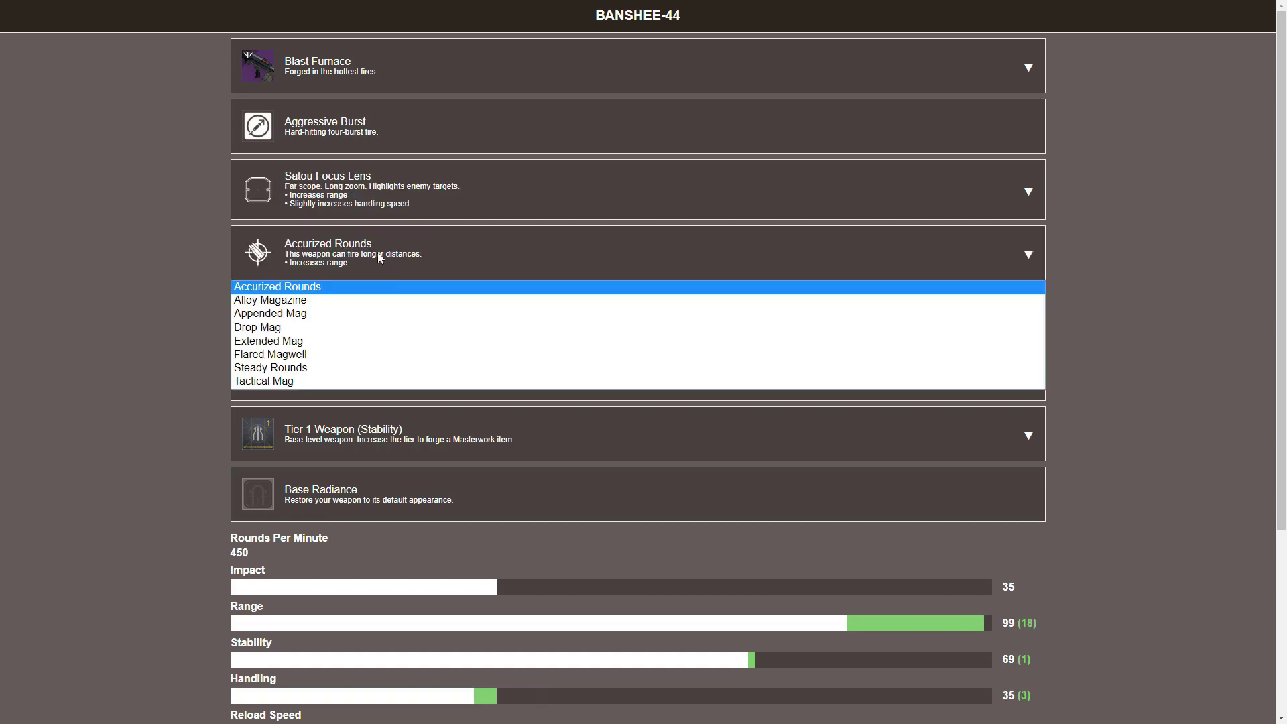
pyautogui.click(344, 351)
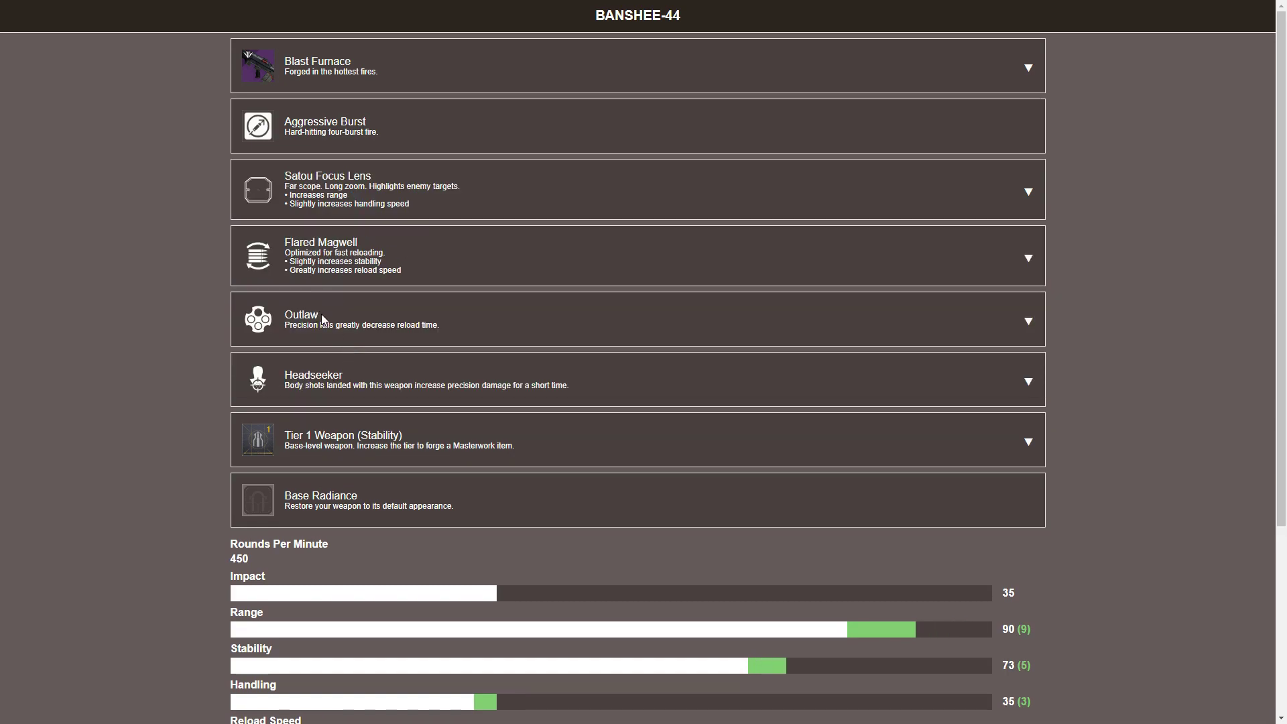
pyautogui.click(313, 373)
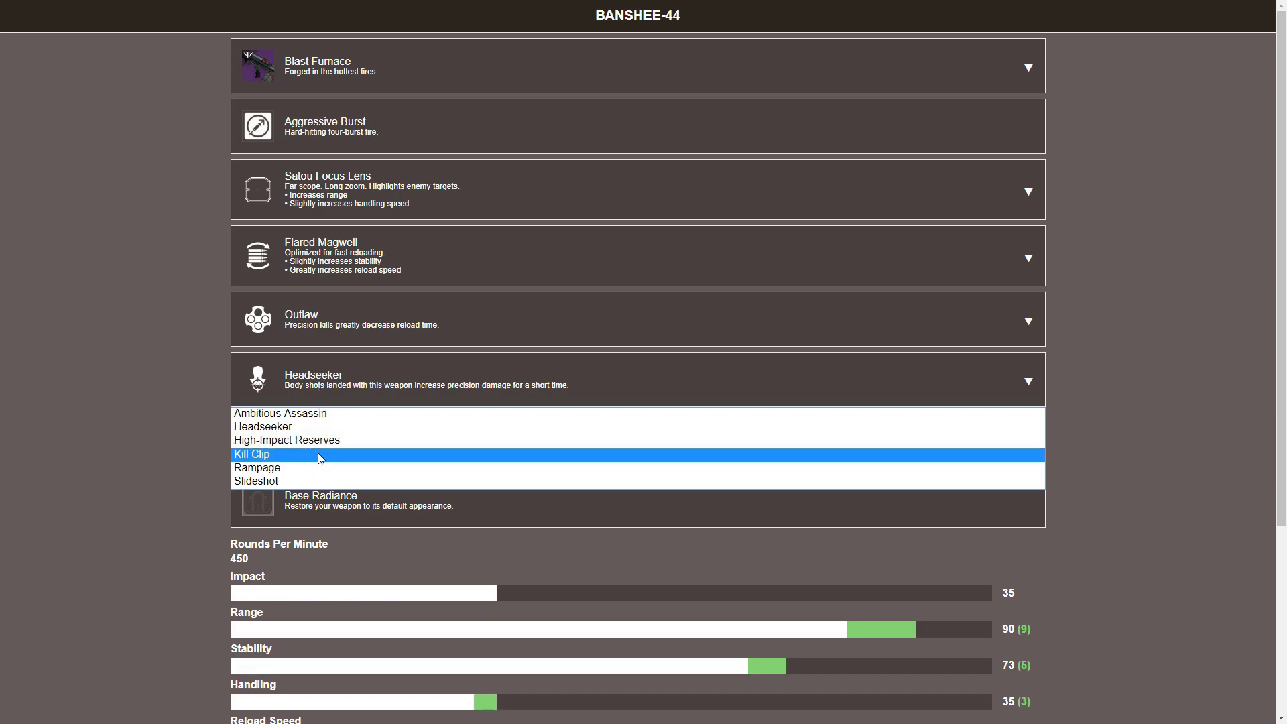
pyautogui.click(327, 467)
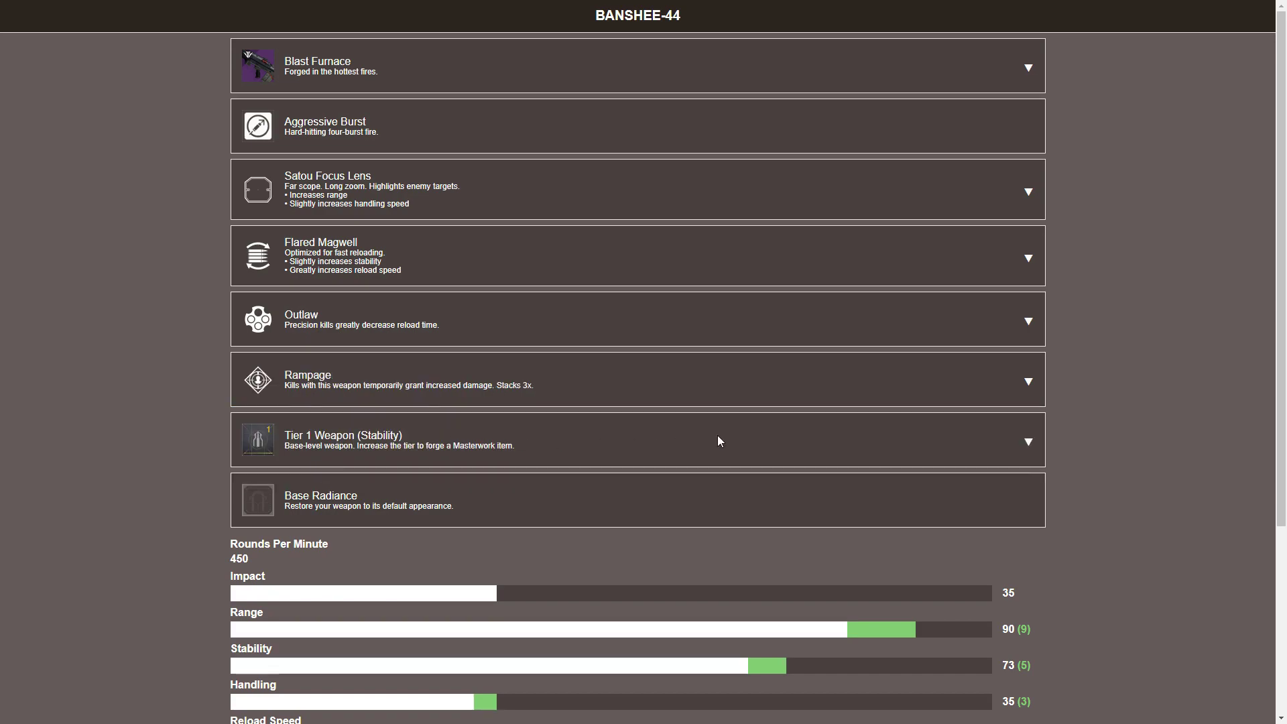
# - Make Tier 3 Weapon (Reload Speed) the Blast Furnace masterwork, replacing a brief Tier 1 (Accuracy) pick
pyautogui.click(1028, 442)
pyautogui.scroll(-15, 680, 372)
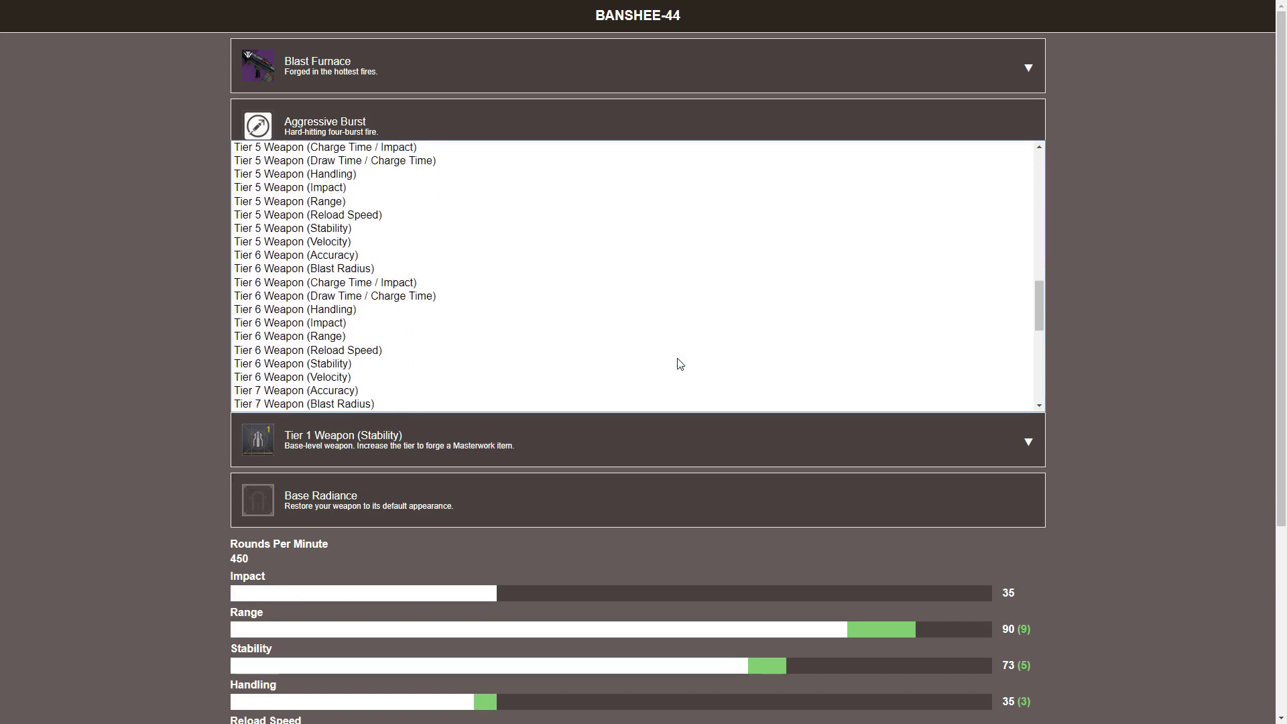
pyautogui.scroll(15, 677, 358)
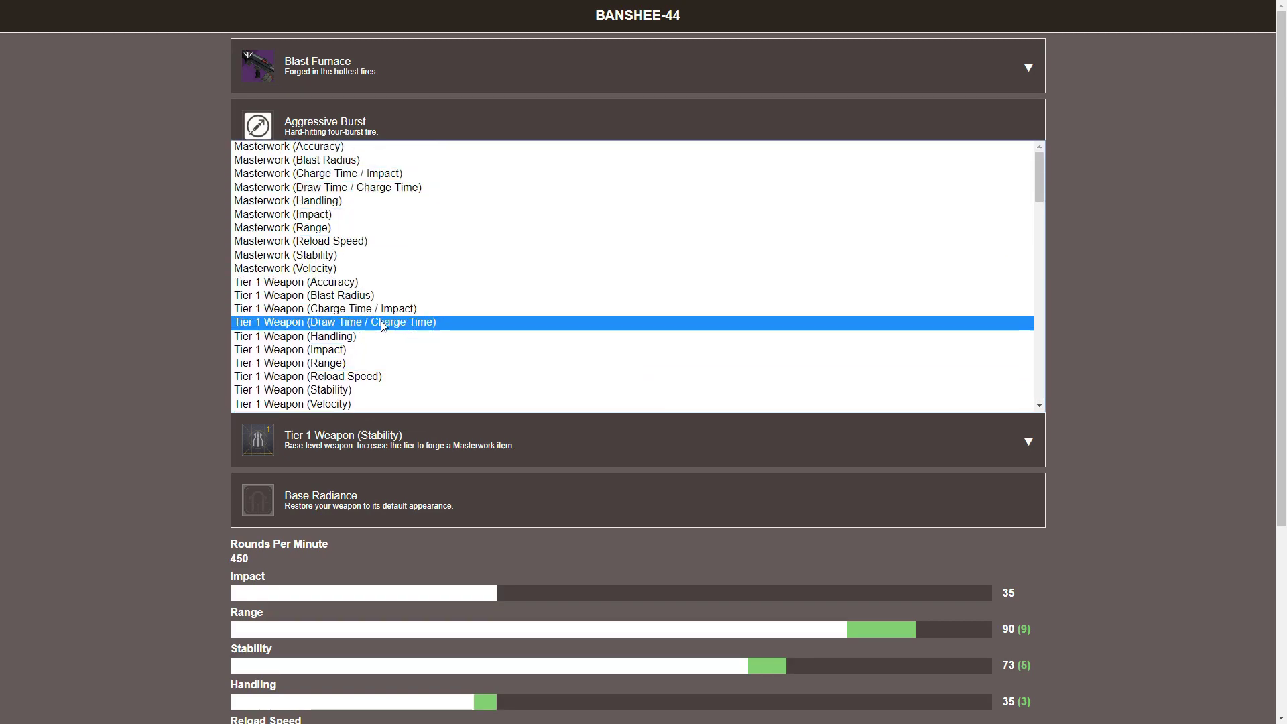
pyautogui.click(358, 282)
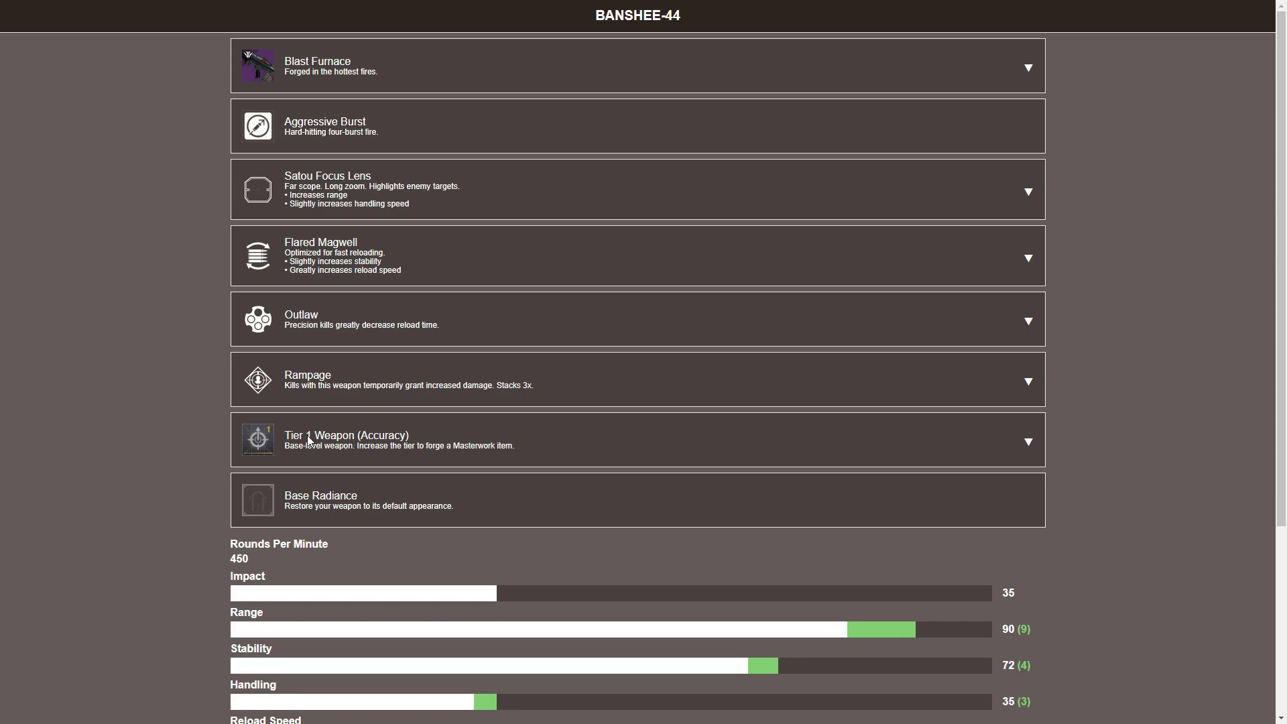
pyautogui.click(1027, 441)
pyautogui.scroll(-2, 382, 349)
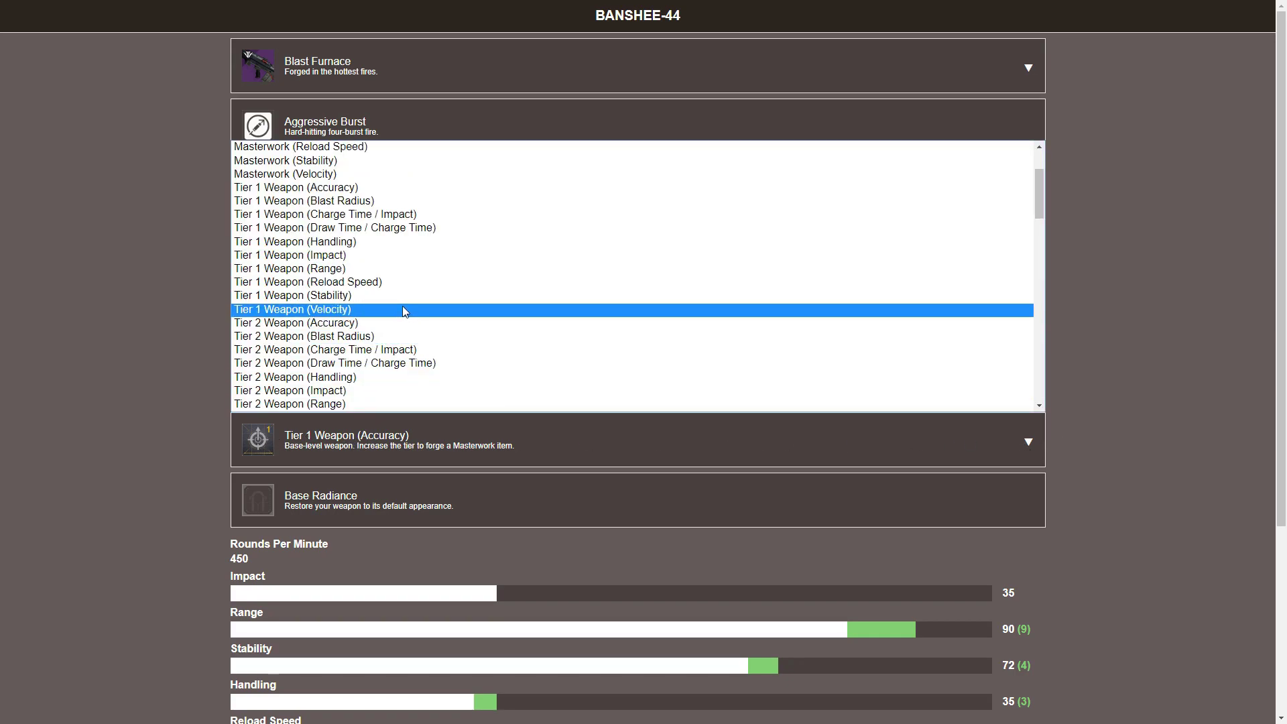
pyautogui.scroll(-5, 401, 305)
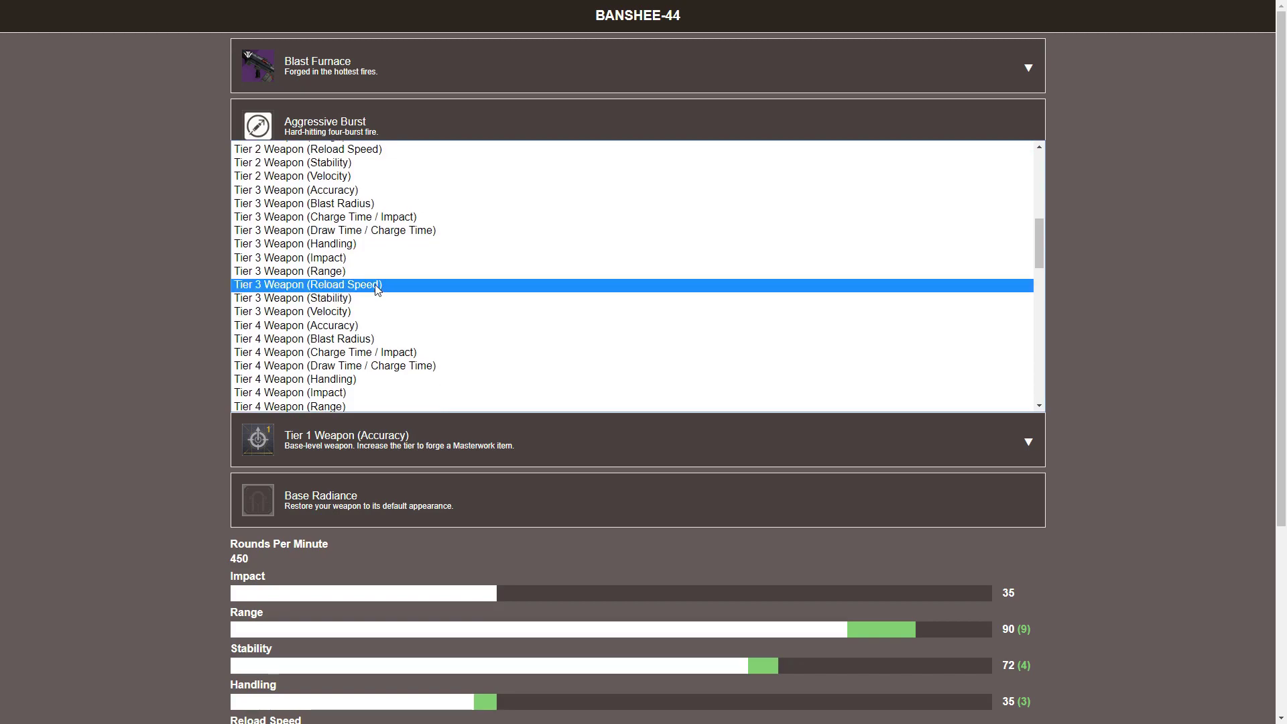
pyautogui.click(377, 285)
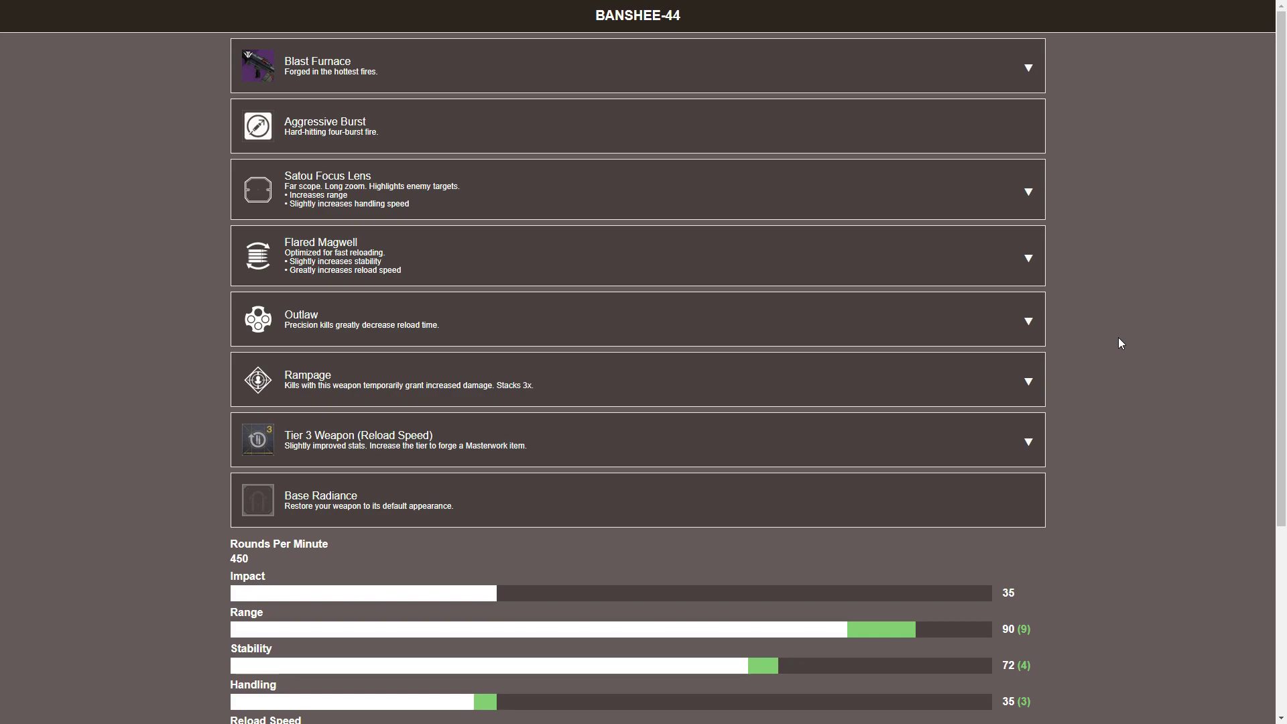
# - Copy the Blast Furnace roll's link and paste it as a new line in the wishlisttest notes
pyautogui.press('F11')
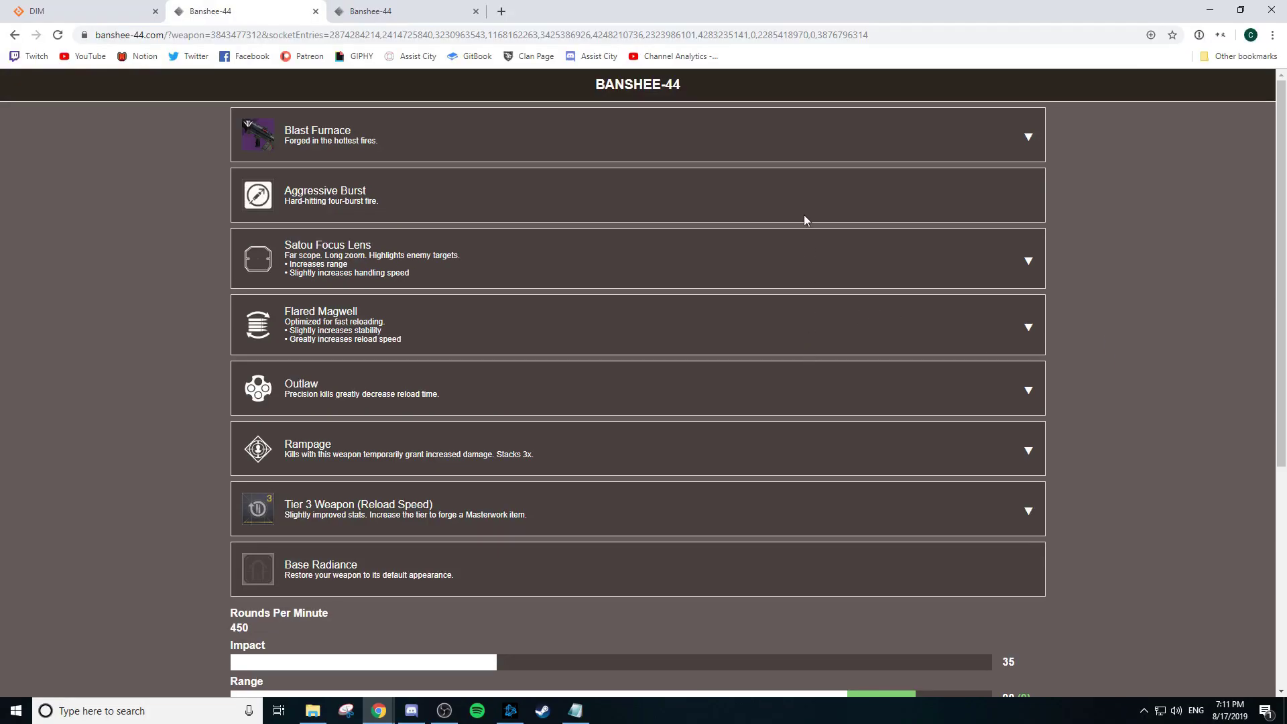
pyautogui.click(905, 34)
pyautogui.hotkey('ctrl', 'c')
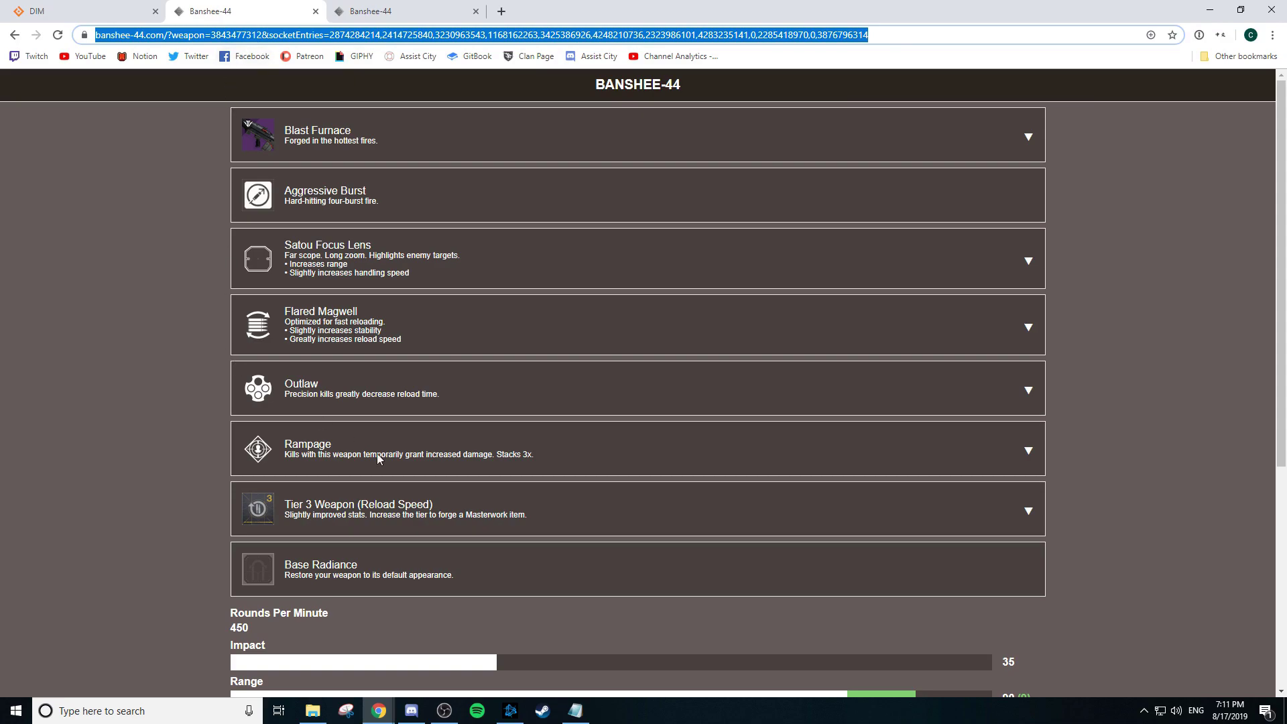
pyautogui.click(575, 710)
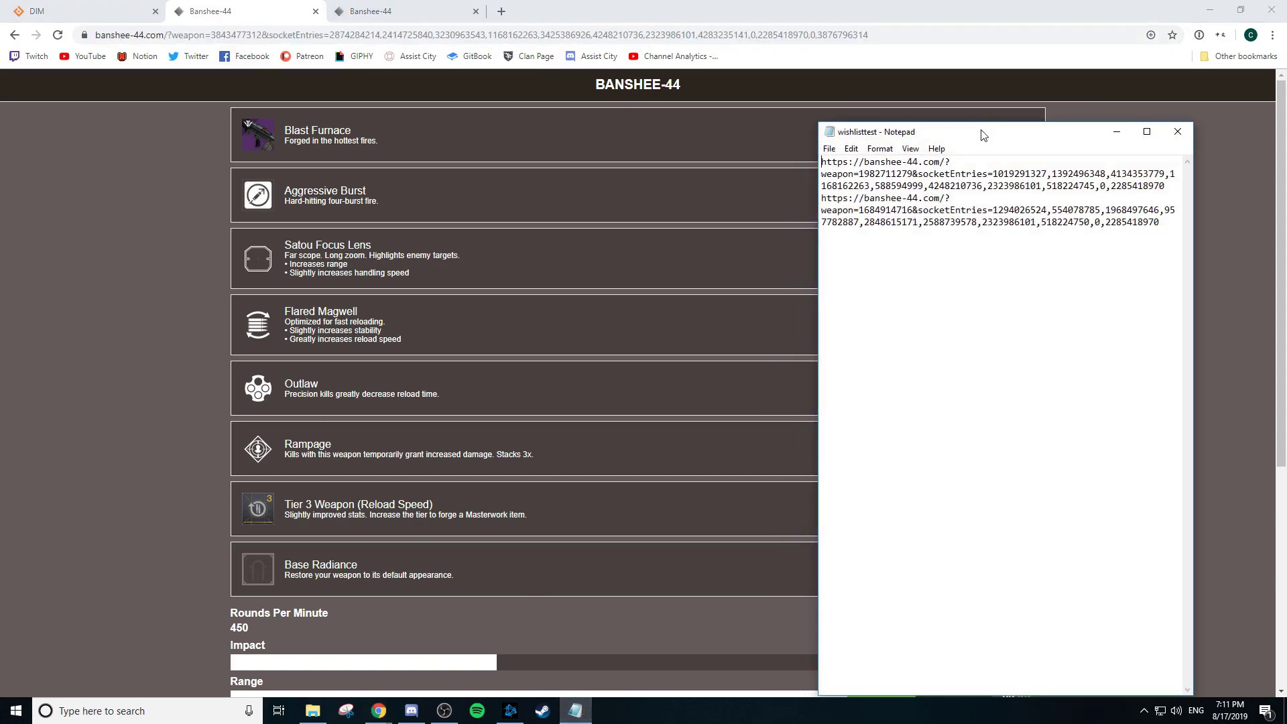
pyautogui.moveTo(982, 135); pyautogui.dragTo(824, 90)
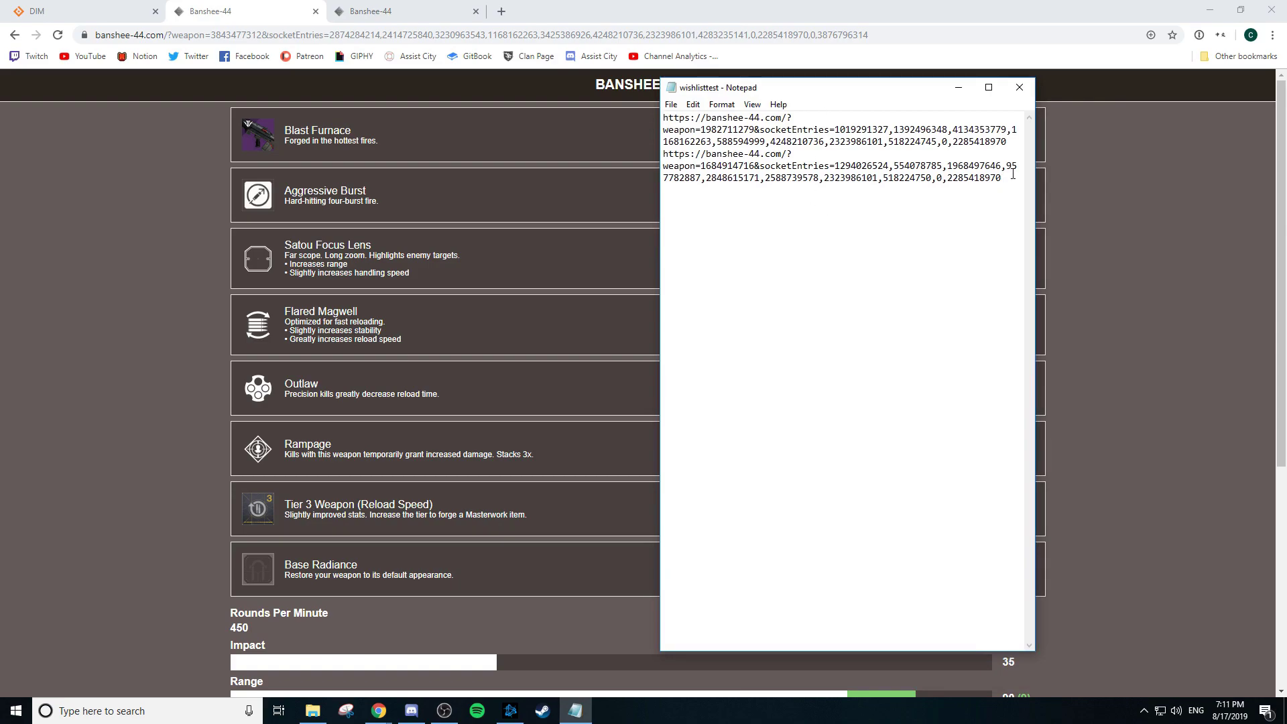
pyautogui.hotkey('ctrl', 'v')
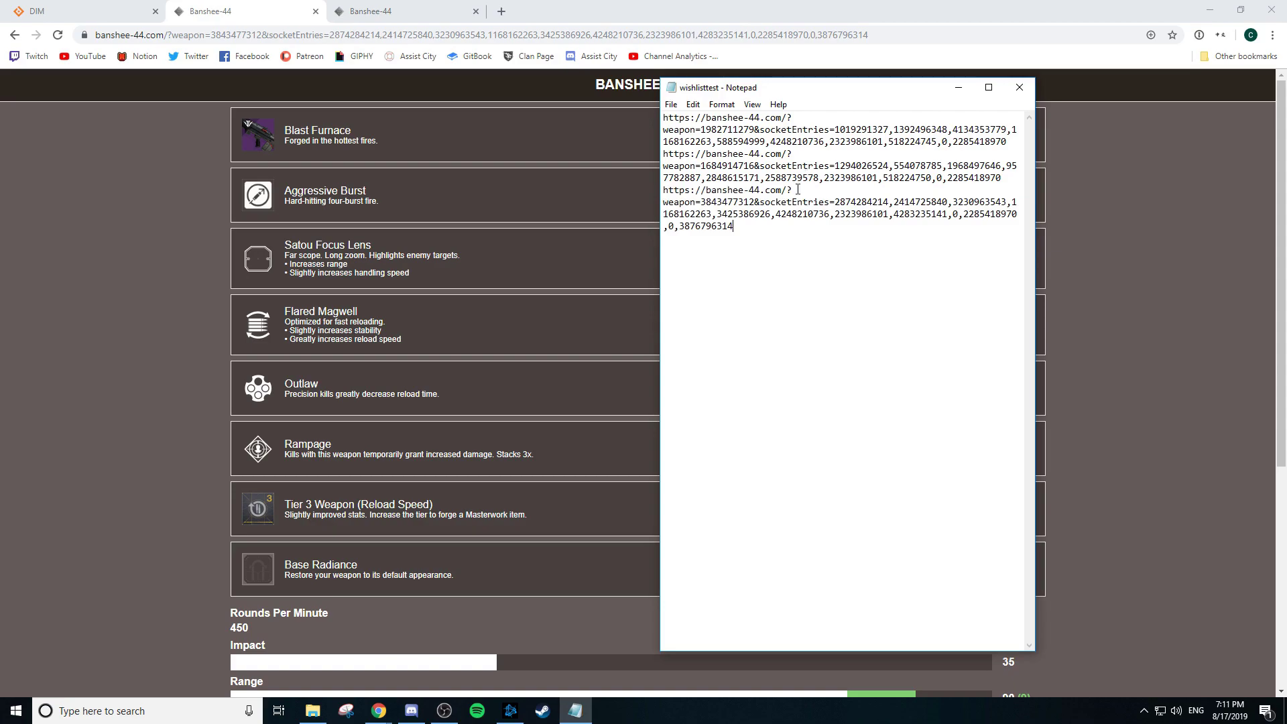
pyautogui.click(671, 105)
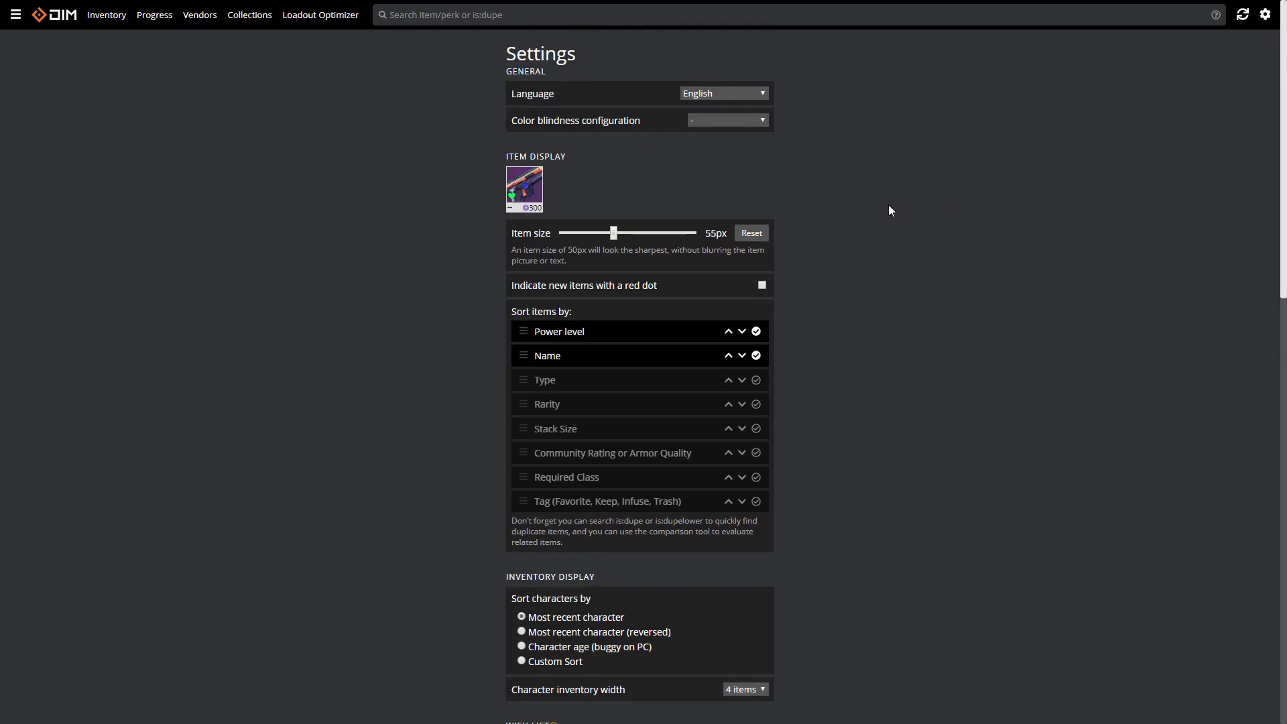
# - Drop the wishlisttest file onto DIM's Load Wish List Rolls zone to load its 3 rolls
pyautogui.scroll(-2, 884, 207)
pyautogui.scroll(-3, 885, 207)
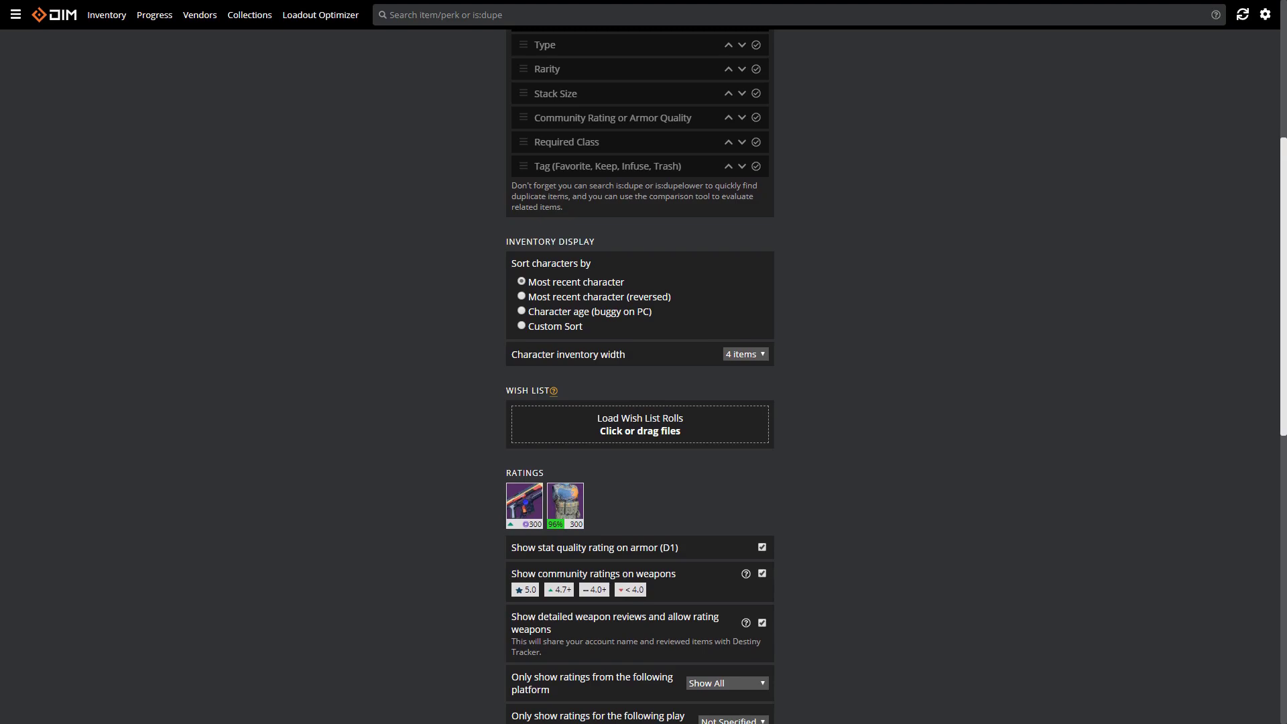
pyautogui.moveTo(1280, 248); pyautogui.dragTo(674, 428)
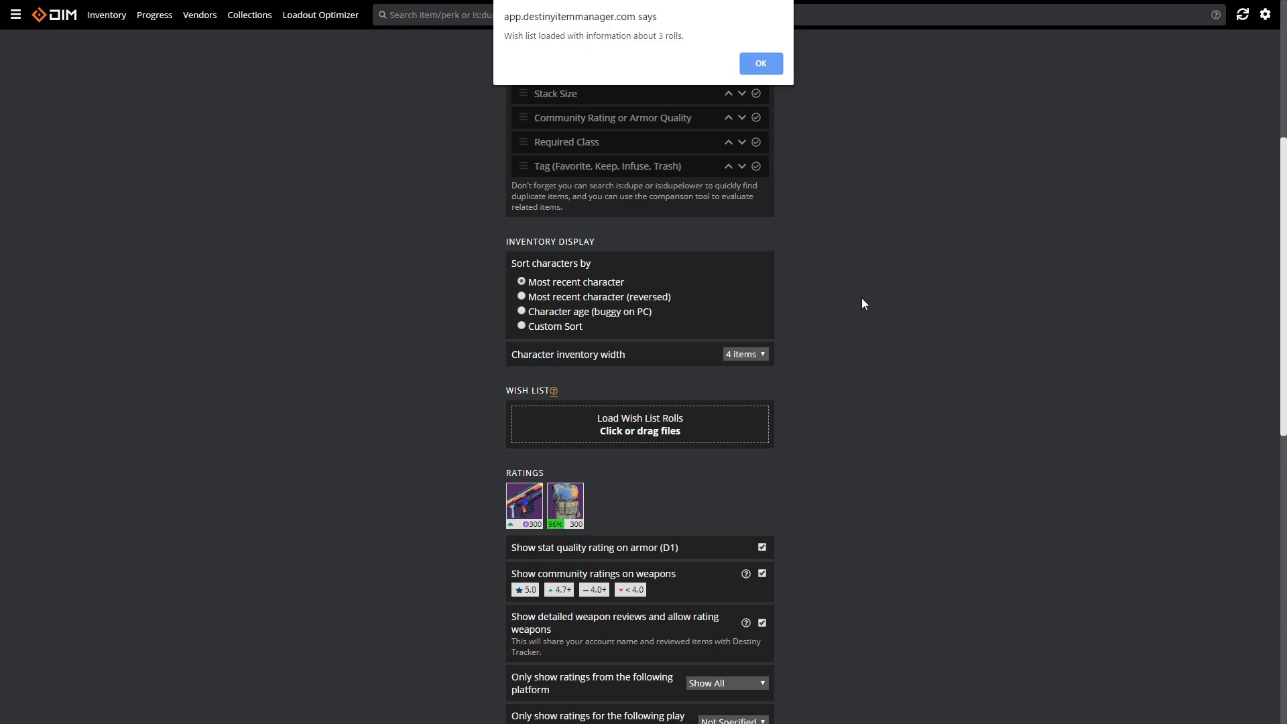
# - Dismiss the load alert and search the inventory for 'is:wishlist', leaving one vault match
pyautogui.click(762, 60)
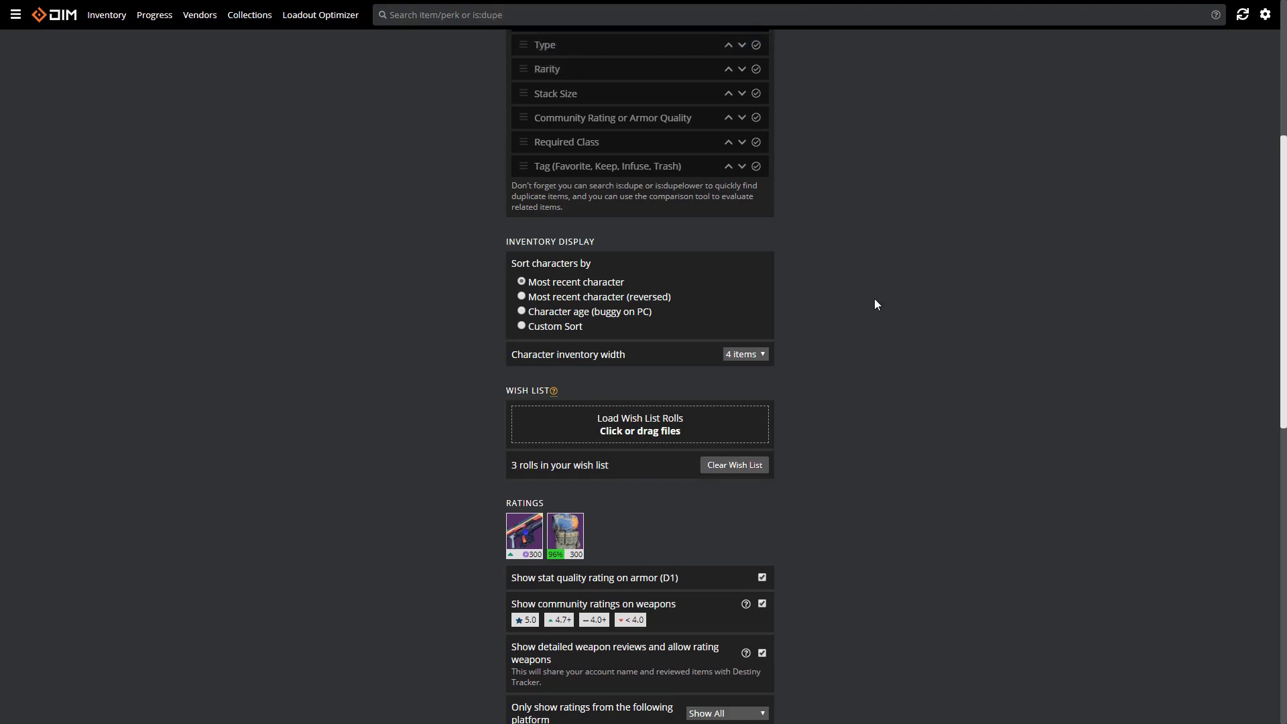
pyautogui.scroll(5, 874, 308)
pyautogui.click(109, 16)
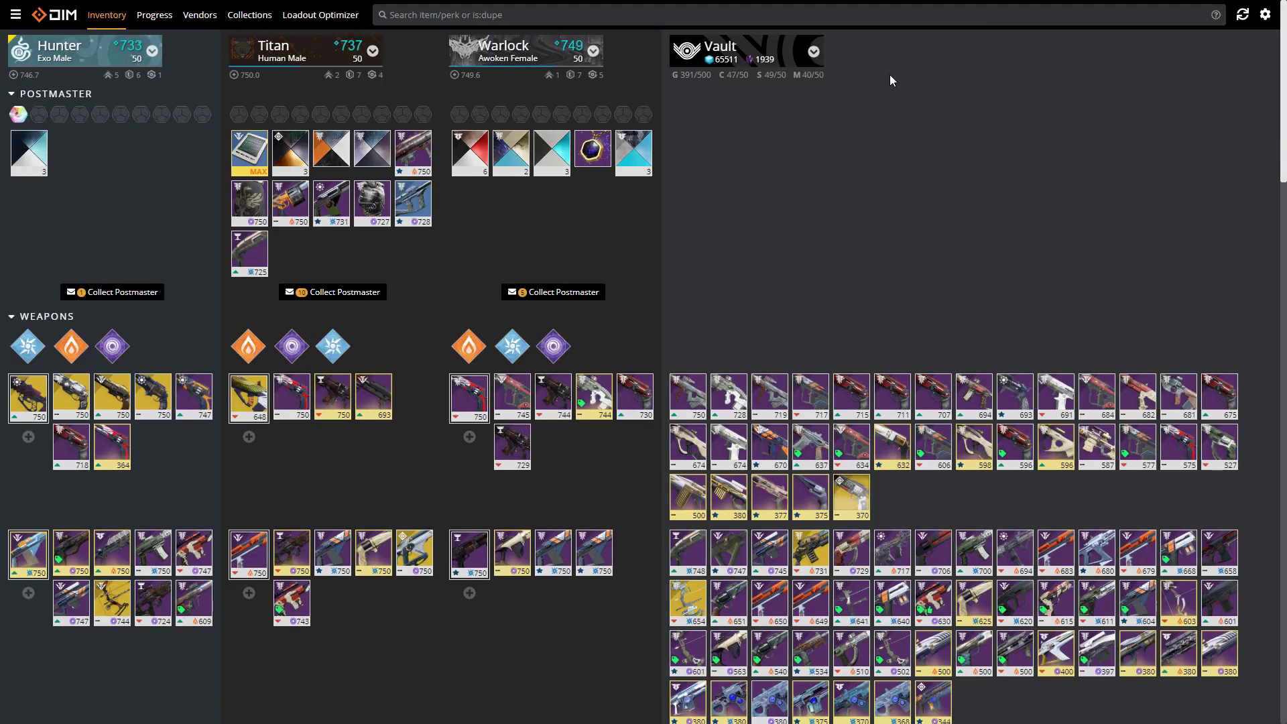
pyautogui.click(787, 14)
pyautogui.write('is')
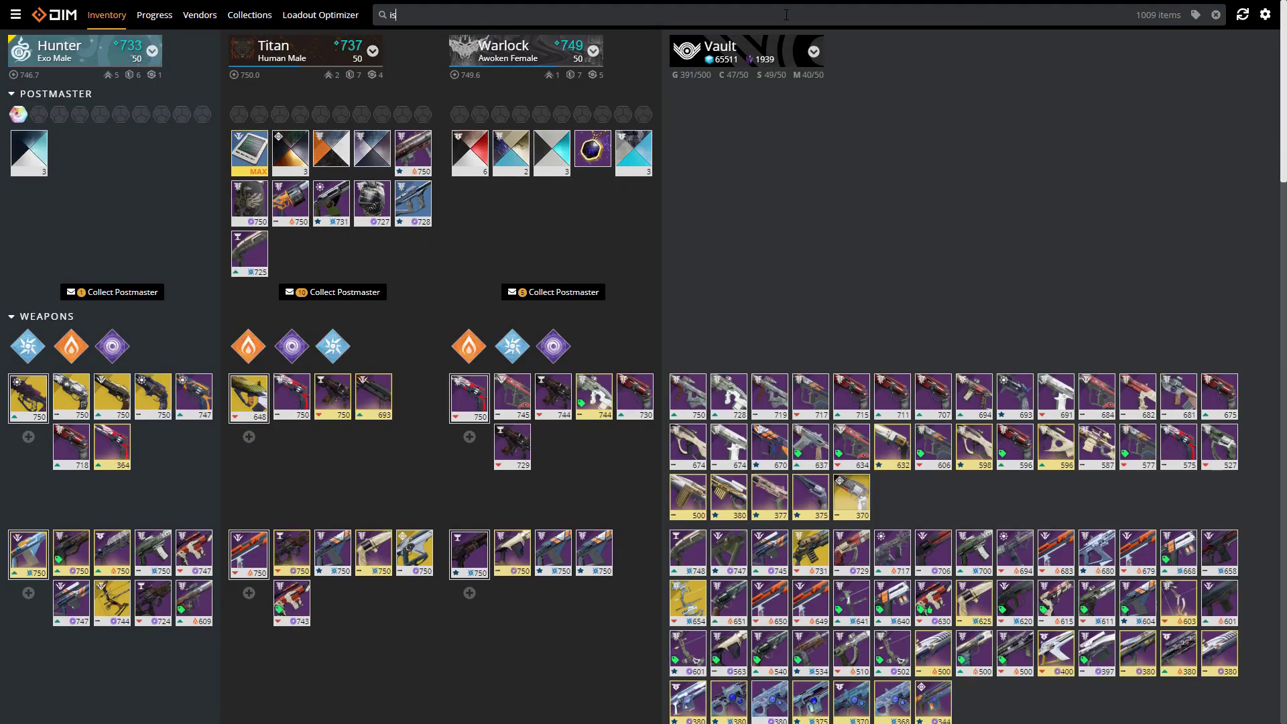
pyautogui.write(':')
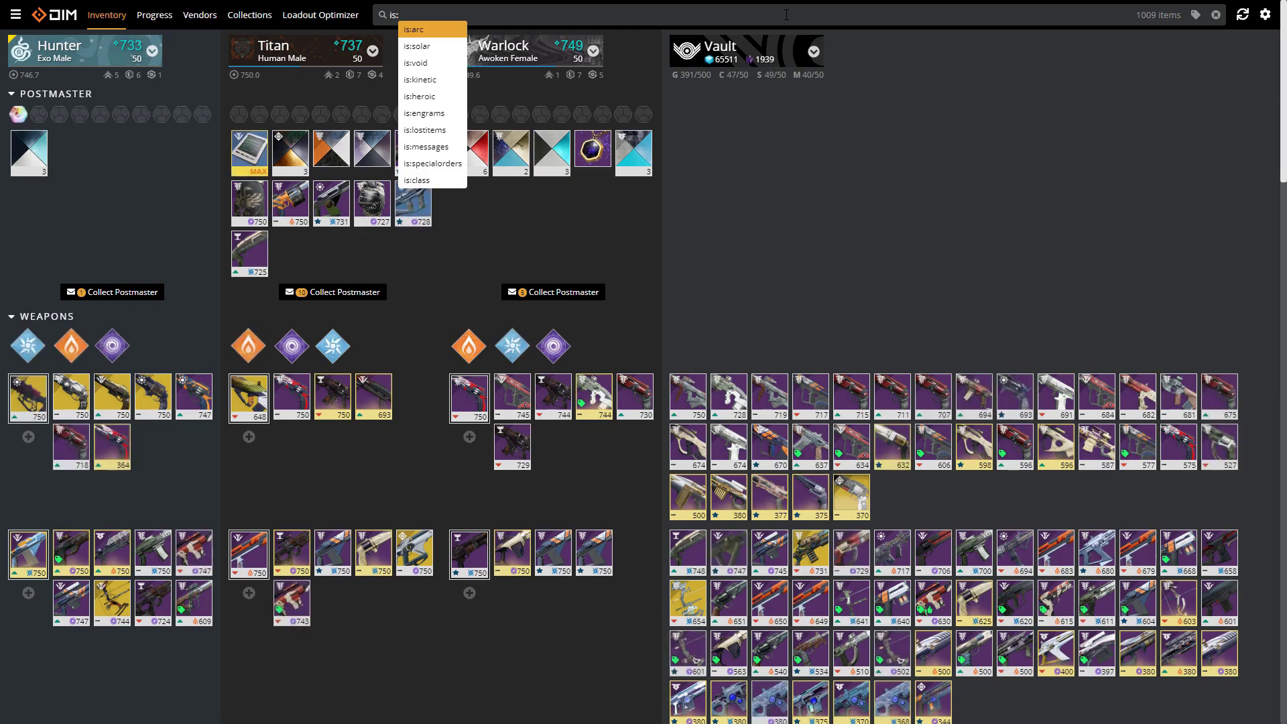
pyautogui.write('wishlist')
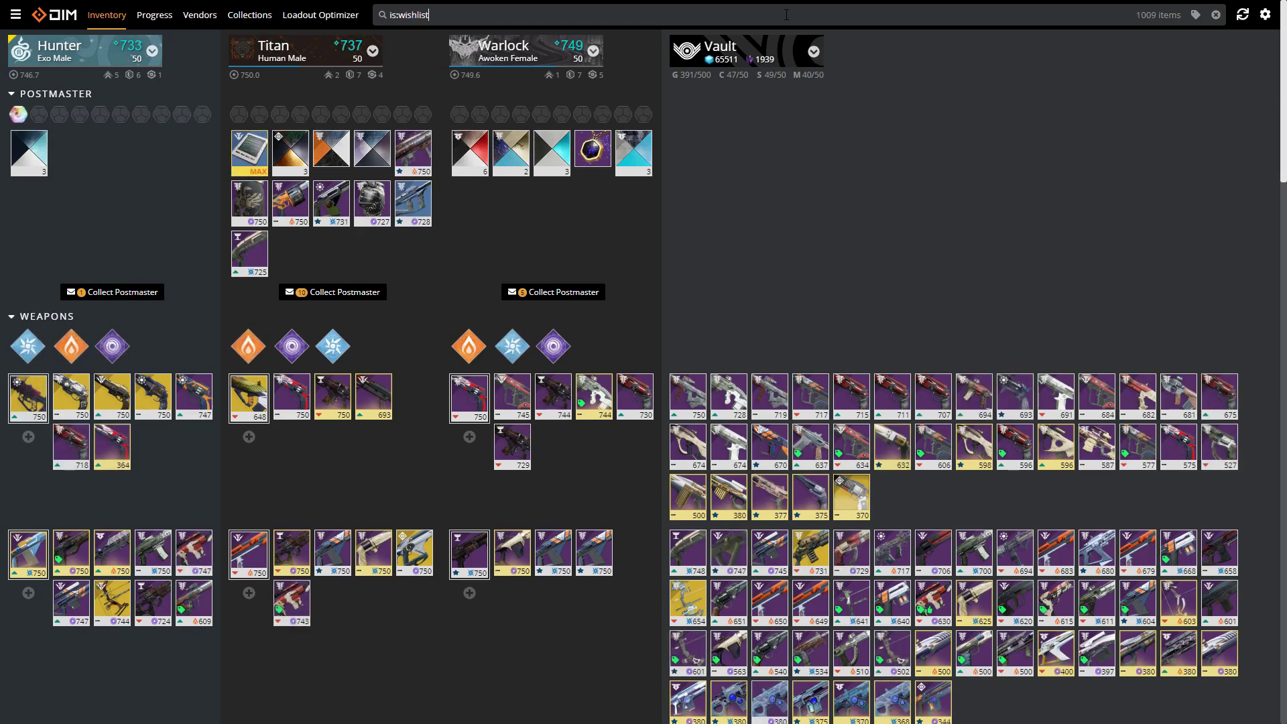
pyautogui.scroll(-2, 822, 159)
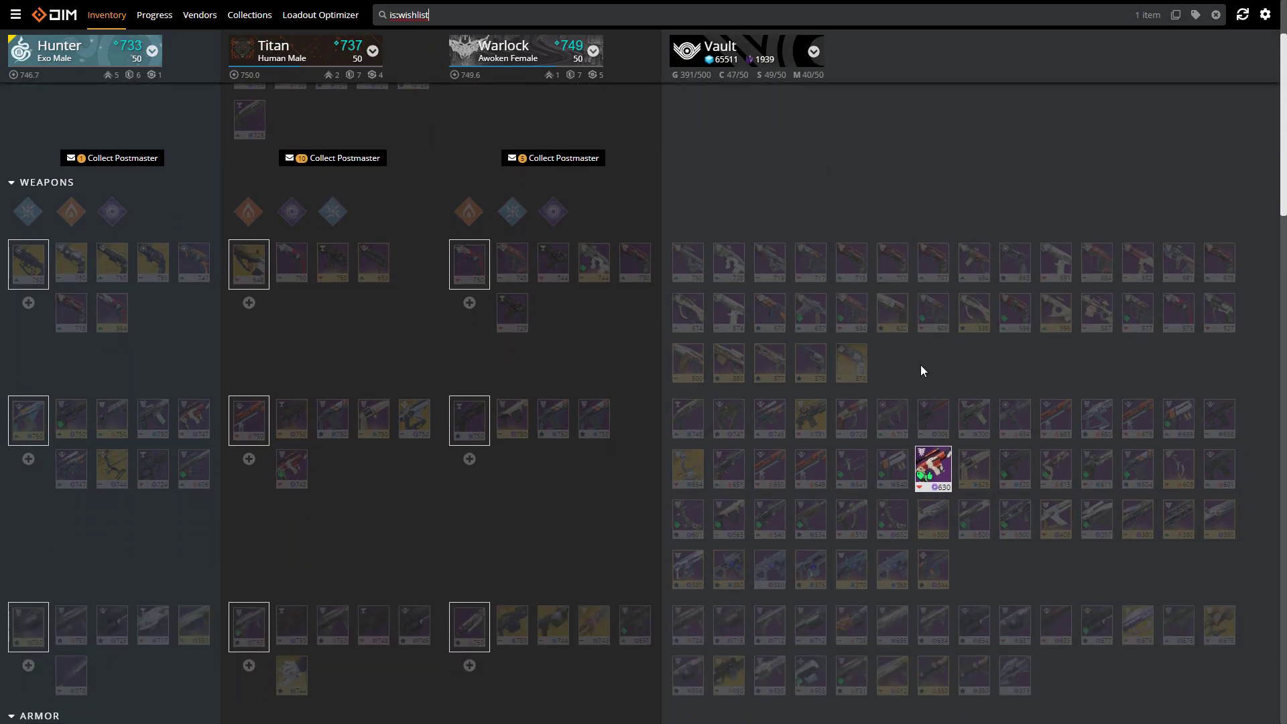